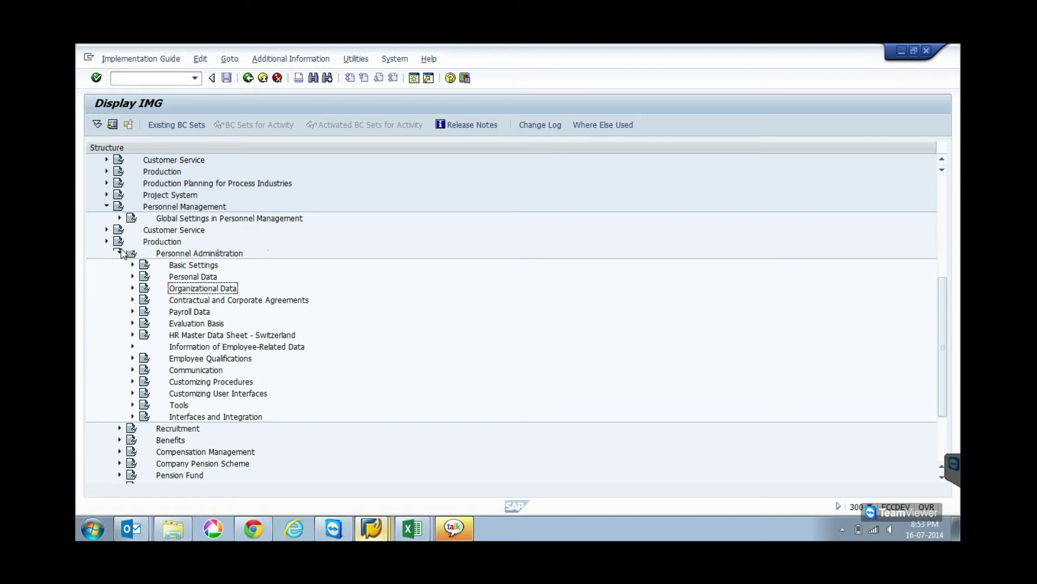
Open the Create payroll area activity under Personnel Management, Personnel Administration, Organizational Data, Organizational Assignment
left_click(107, 277)
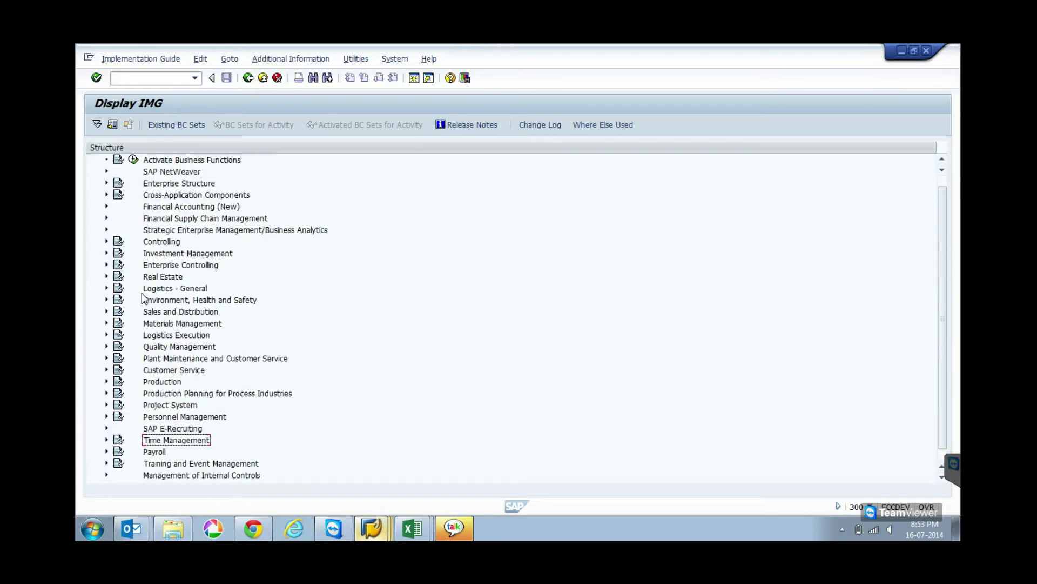
left_click(154, 419)
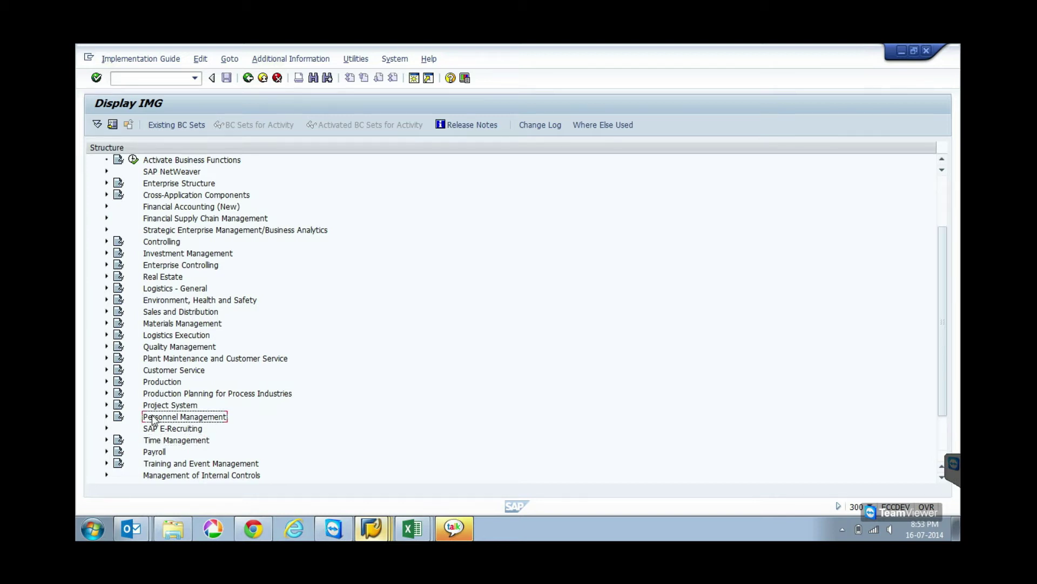
double_click(154, 419)
left_click(161, 396)
double_click(161, 396)
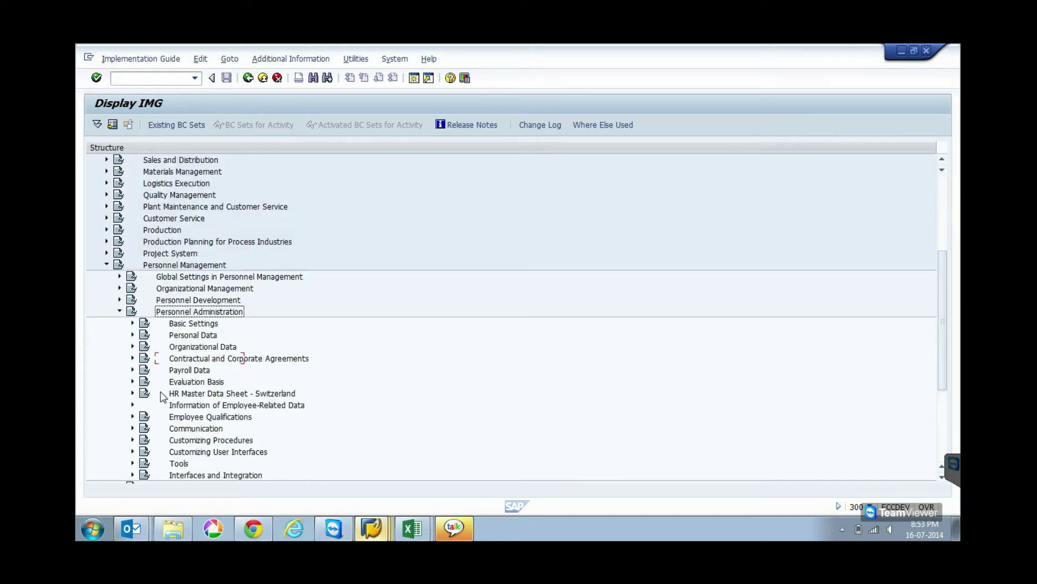
left_click(174, 350)
double_click(174, 351)
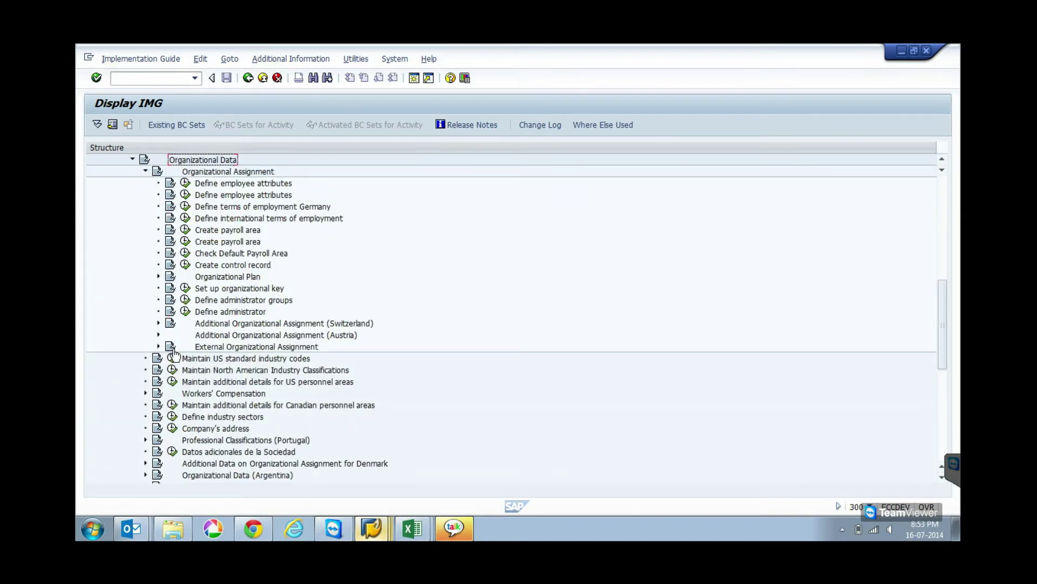
left_click(186, 229)
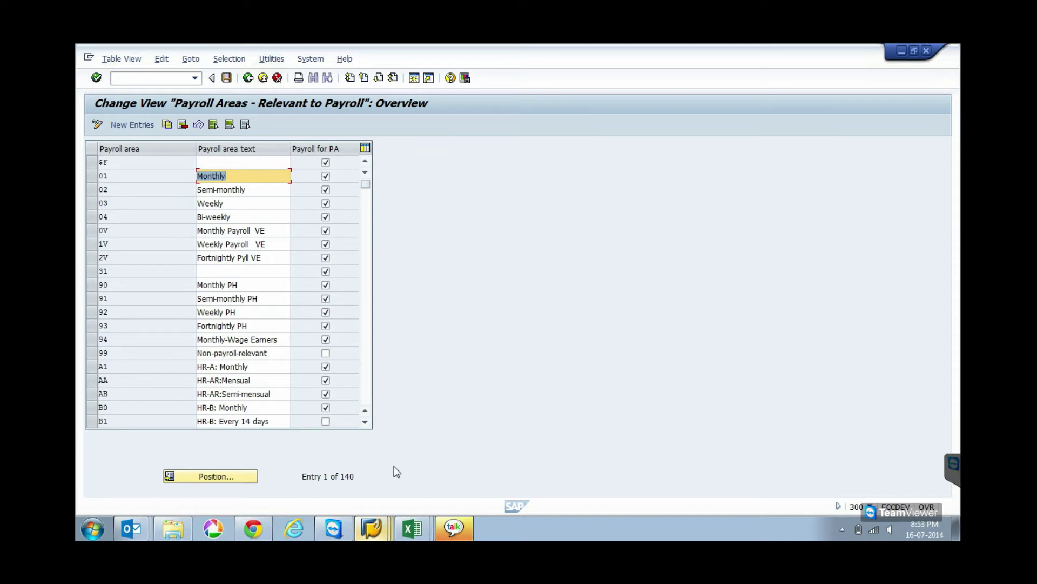
Copy payroll area N6 as a new payroll area SD with the text Delhi
left_click(216, 477)
type("T0")
key("Return")
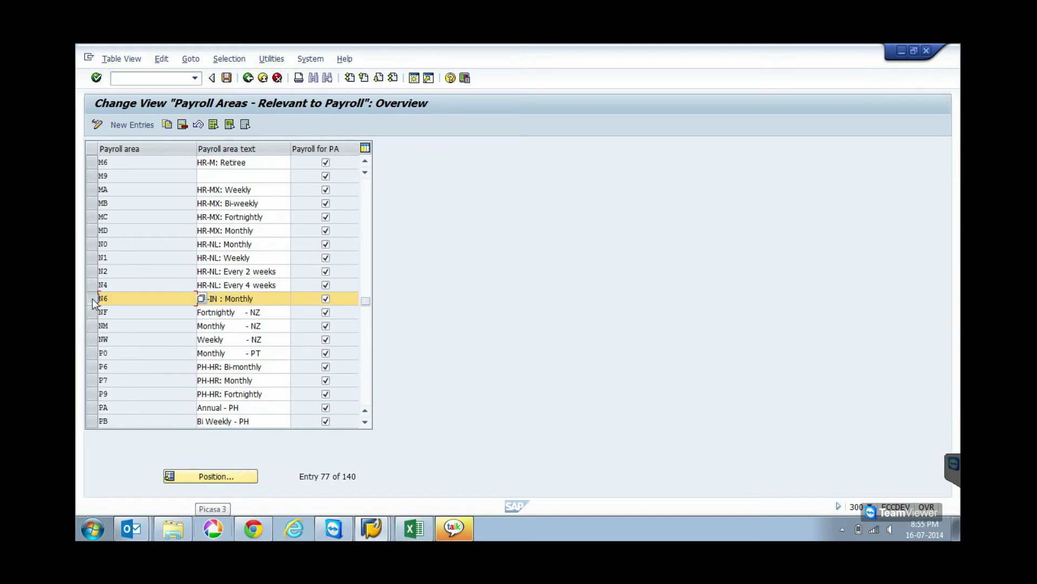
left_click(168, 125)
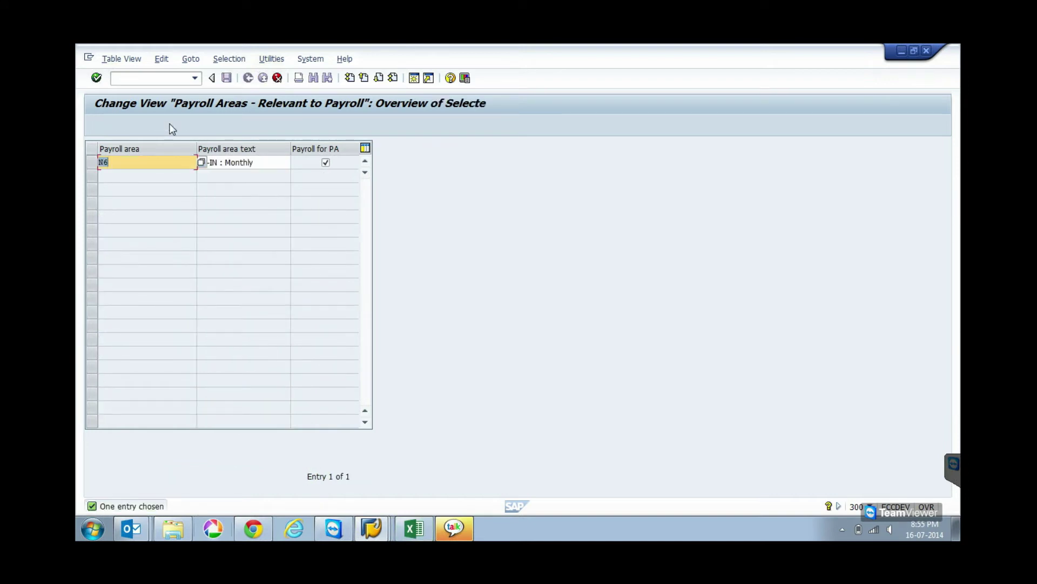
type("SD")
key("Tab")
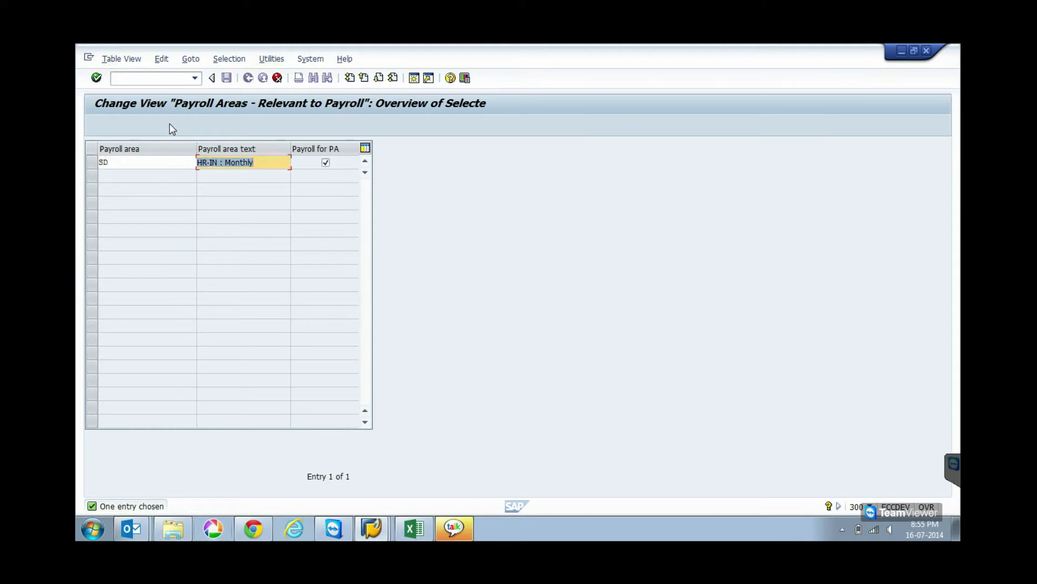
type("Delhi")
key("Return")
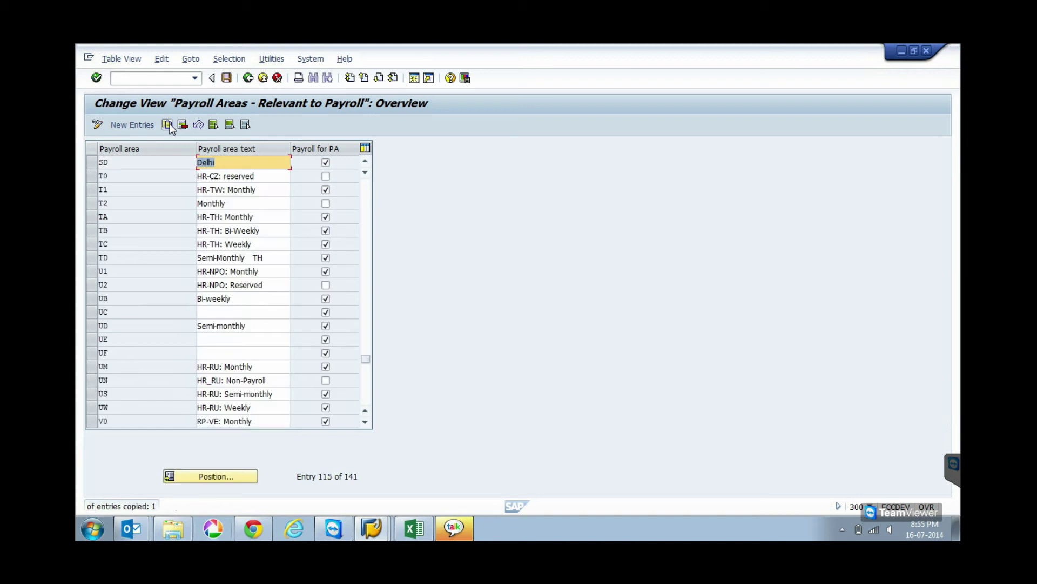
key("BackSpace")
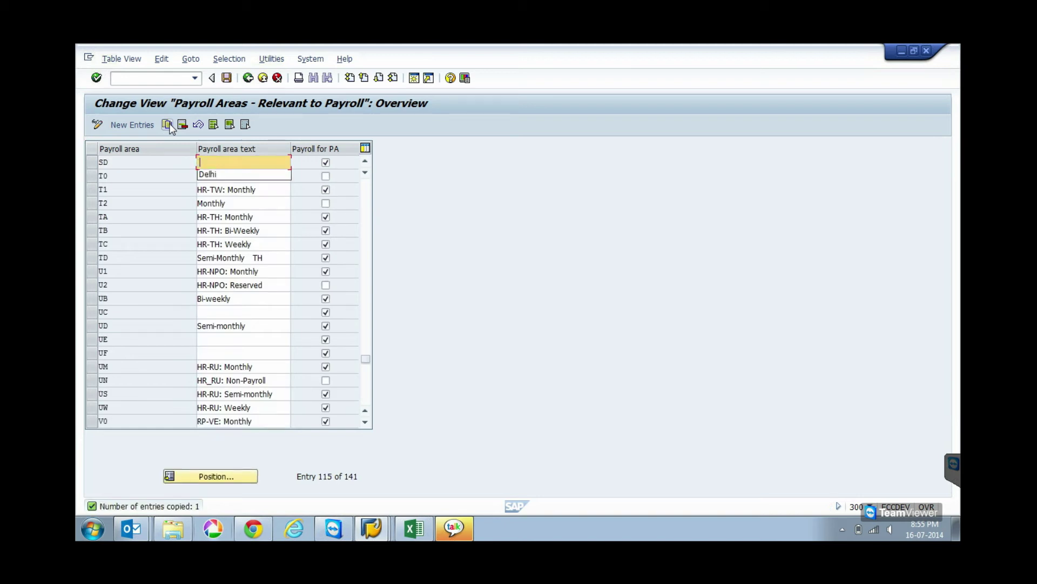
key("Down")
key("Return")
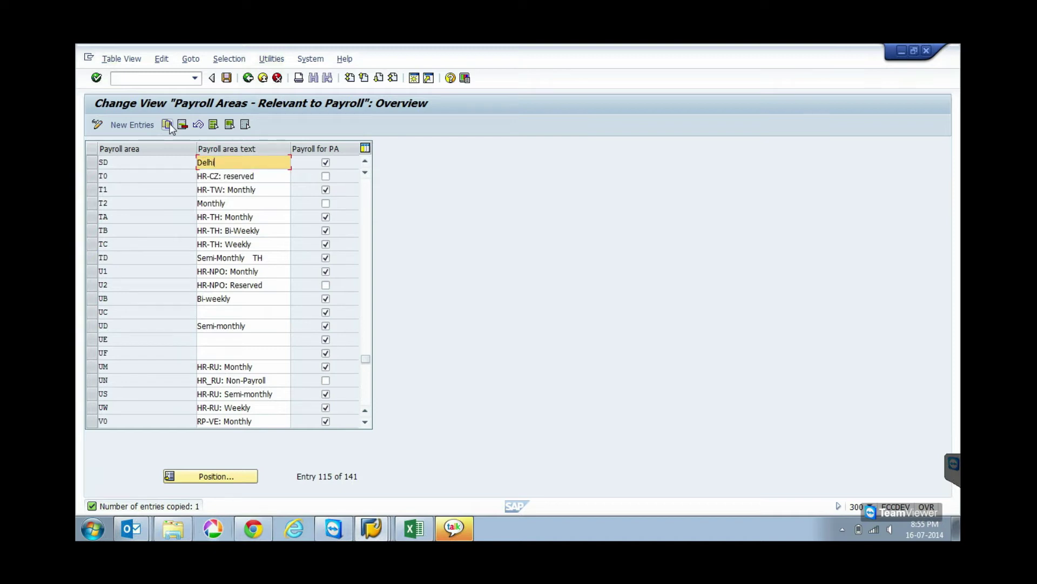
Save the new payroll area in a new customizing request described as HCM_Payroll Data_16.07.2014
key("ctrl+s")
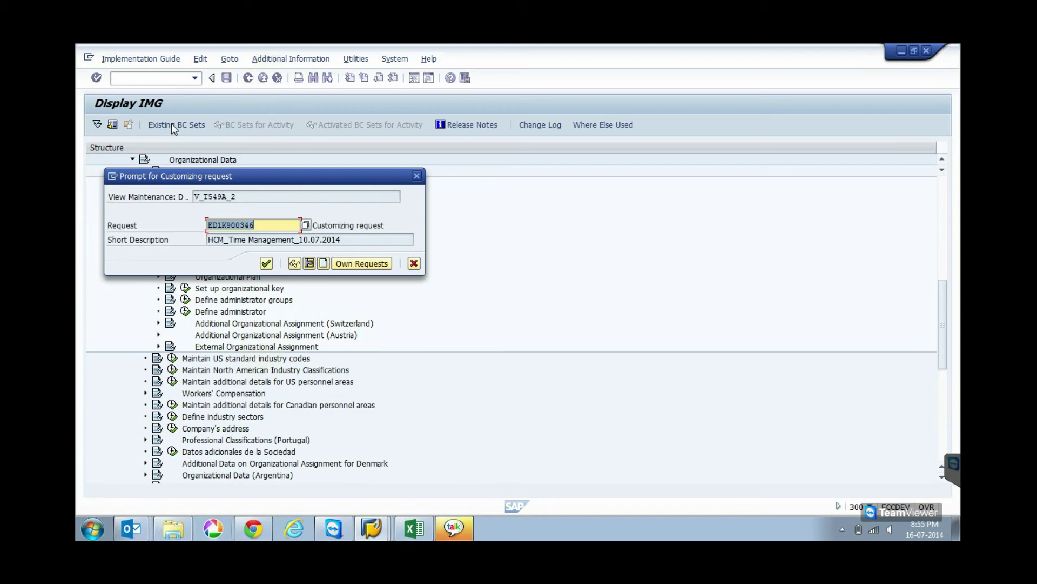
left_click(327, 264)
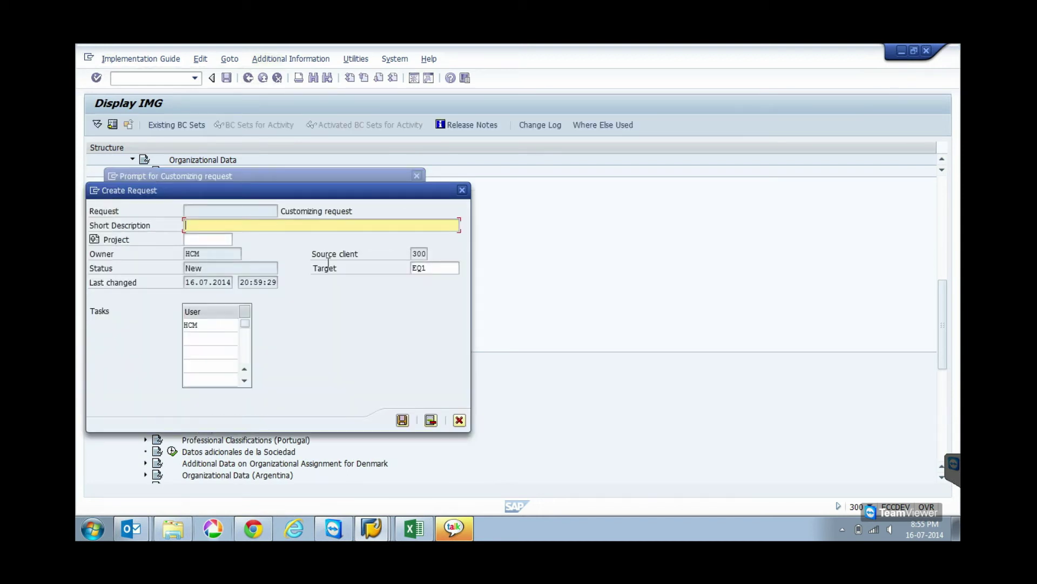
type("HCM:")
left_click_drag(343, 190, 445, 189)
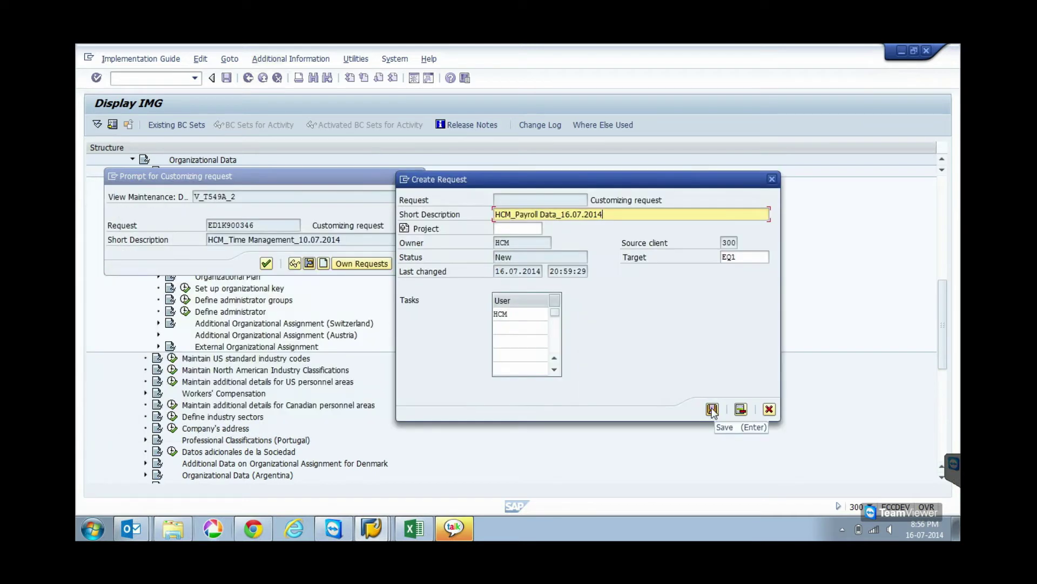
left_click(713, 410)
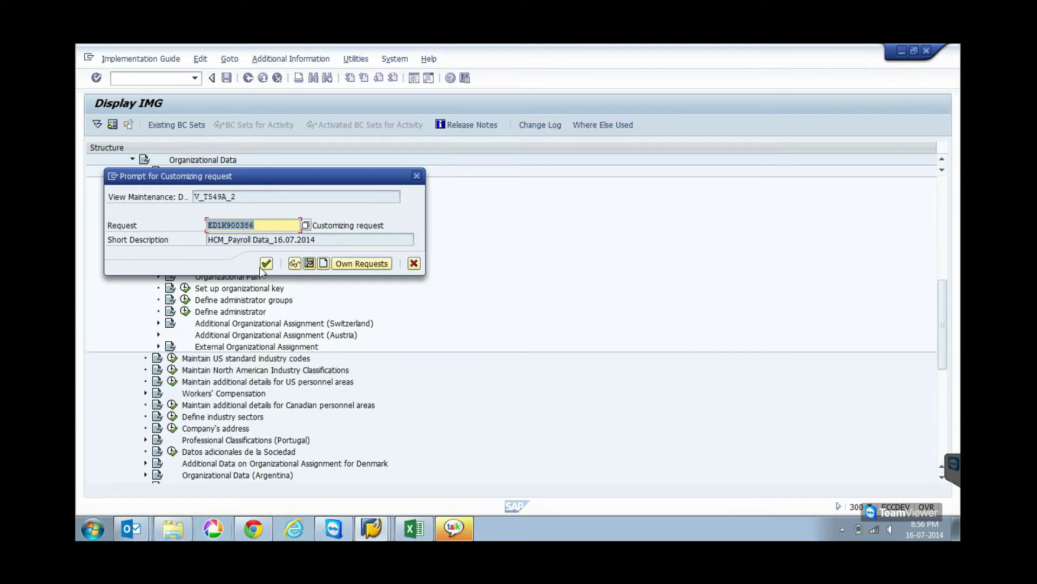
left_click(265, 264)
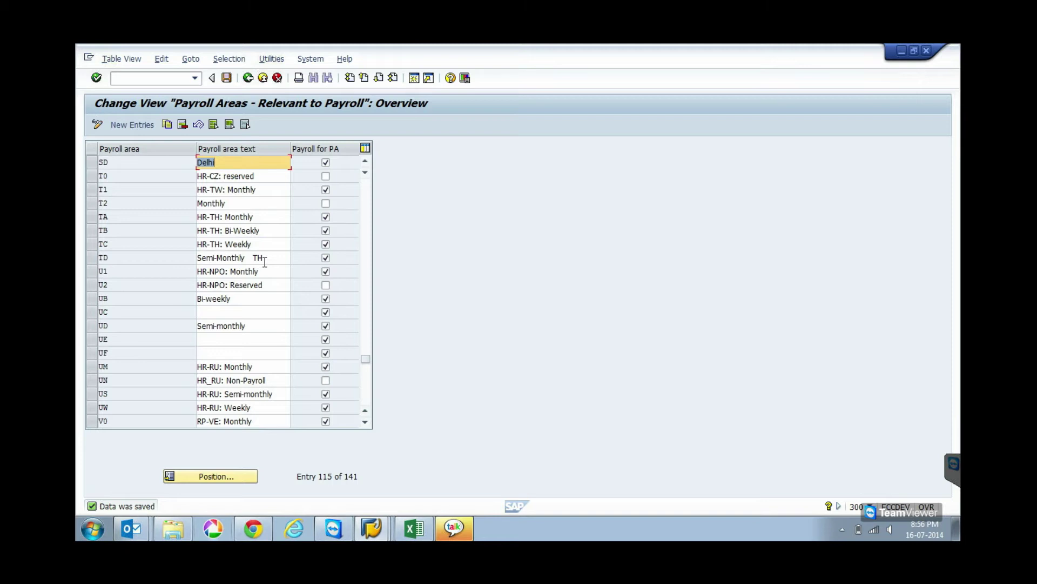
Copy payroll area SD as a new payroll area SK with the text Kota
left_click(92, 162)
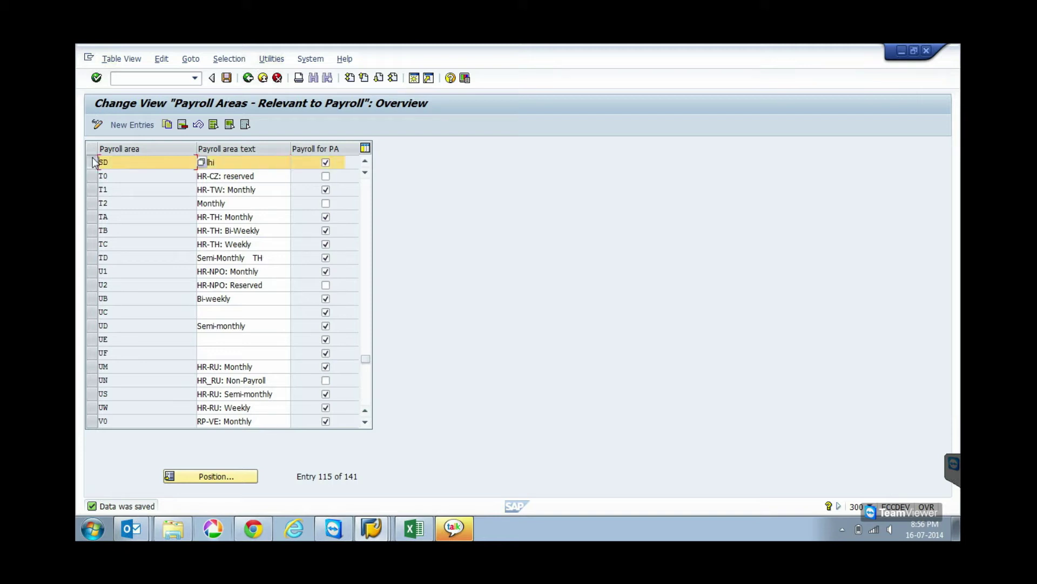
left_click(167, 123)
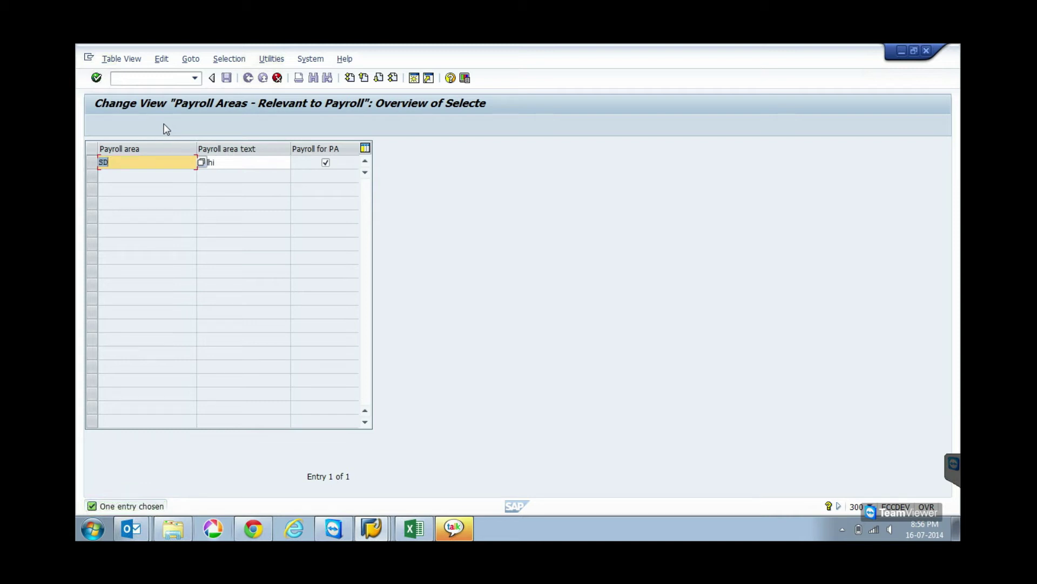
key("Right")
key("BackSpace")
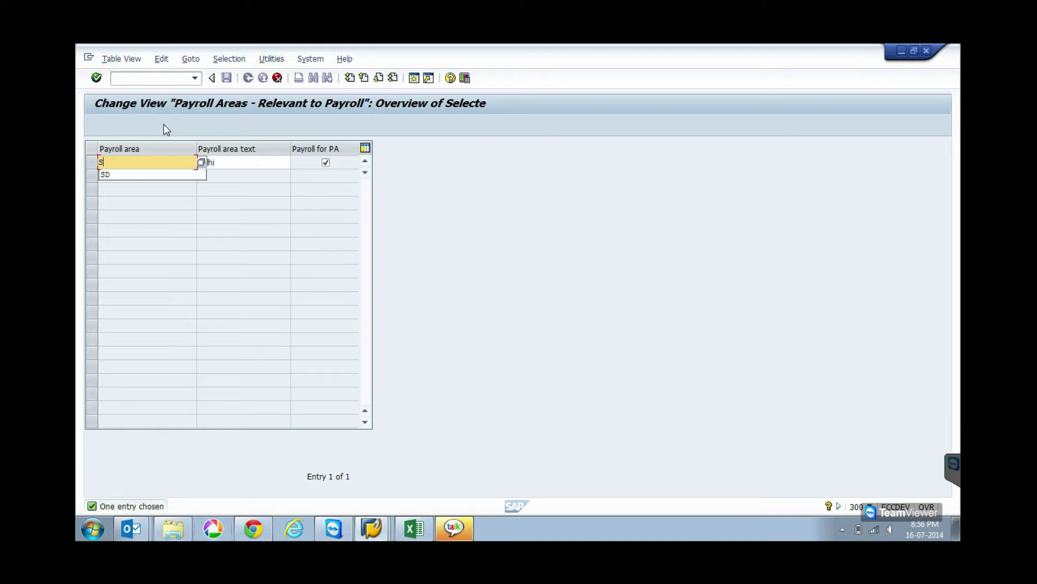
type("K")
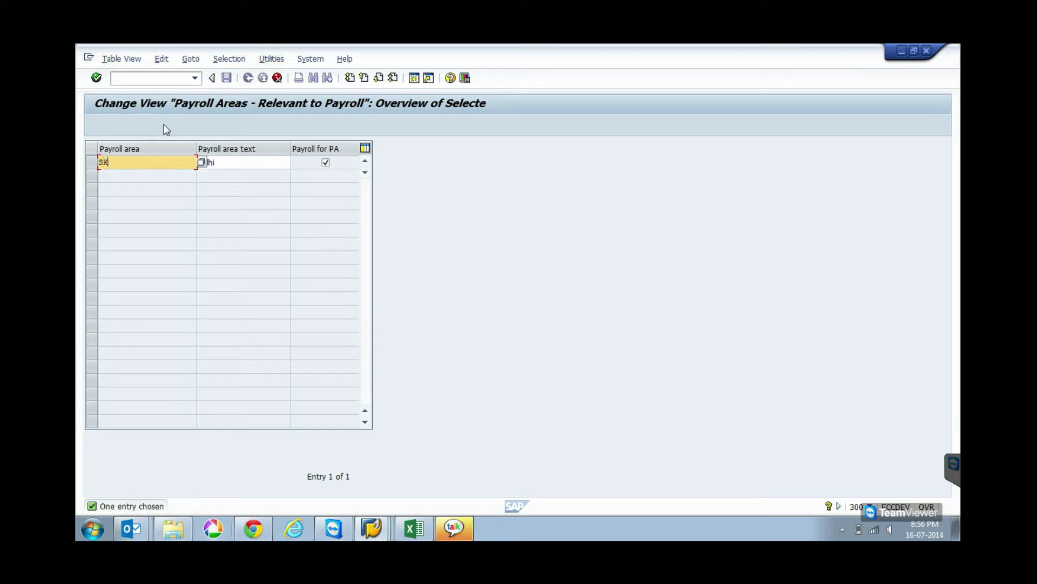
left_click(246, 164)
key("BackSpace")
key("BackSpace")
key("BackSpace")
key("BackSpace")
key("BackSpace")
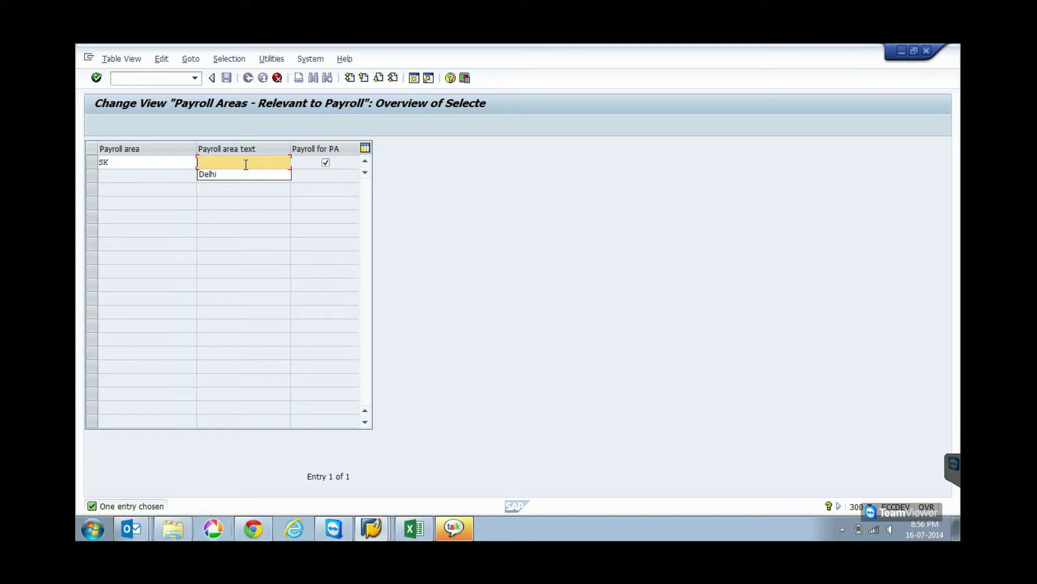
type("Kota")
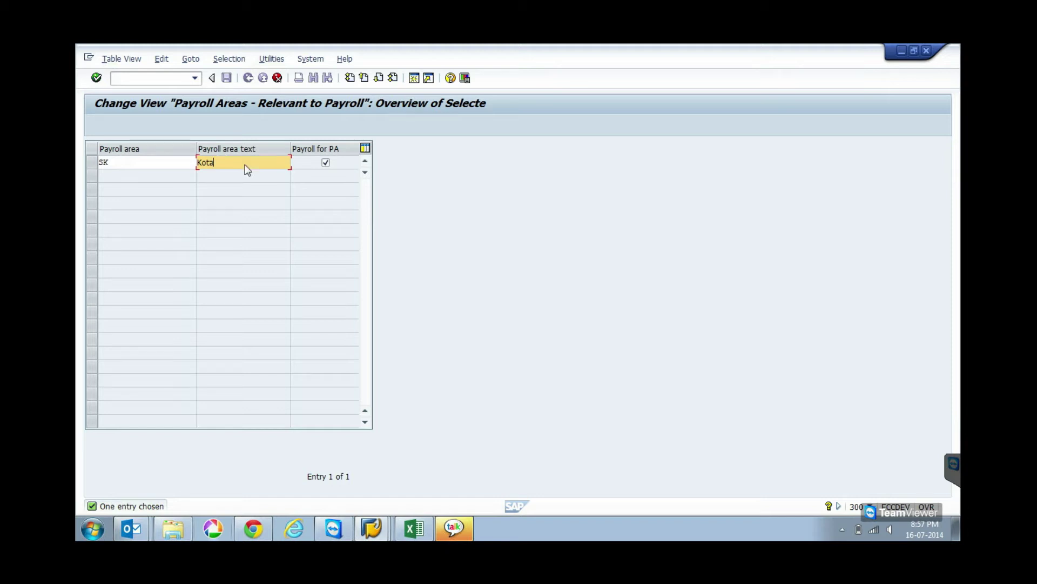
key("Return")
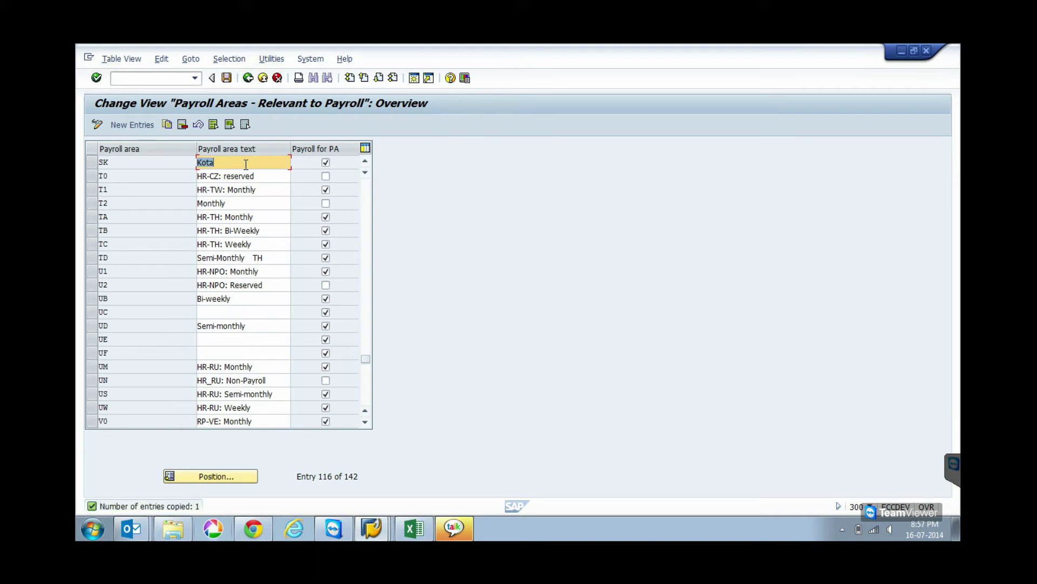
Copy payroll area SK as a new payroll area SM with the text Mumbai and save the entries
left_click(92, 163)
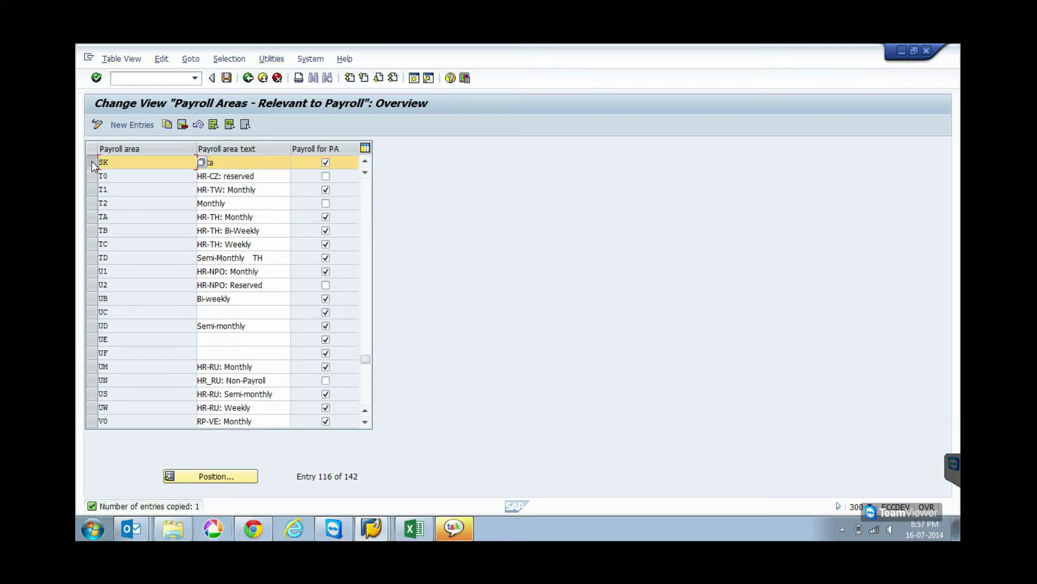
left_click(167, 124)
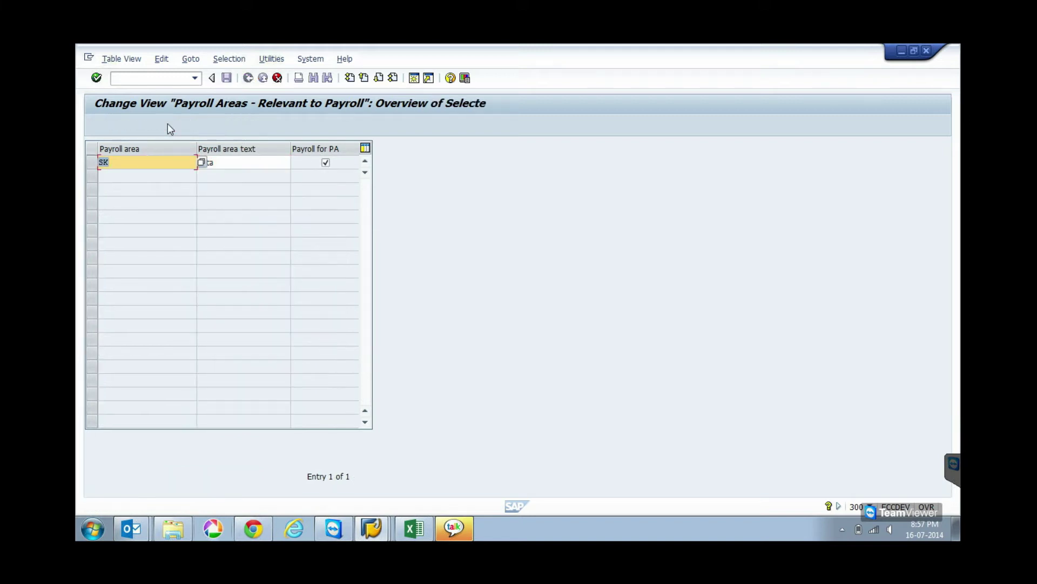
left_click(164, 162)
key("BackSpace")
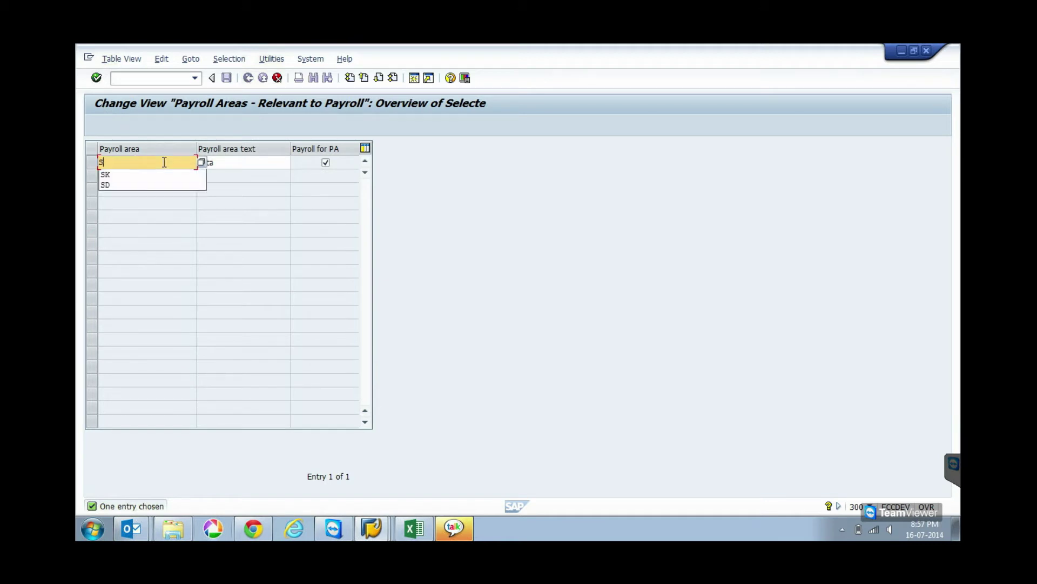
type("M")
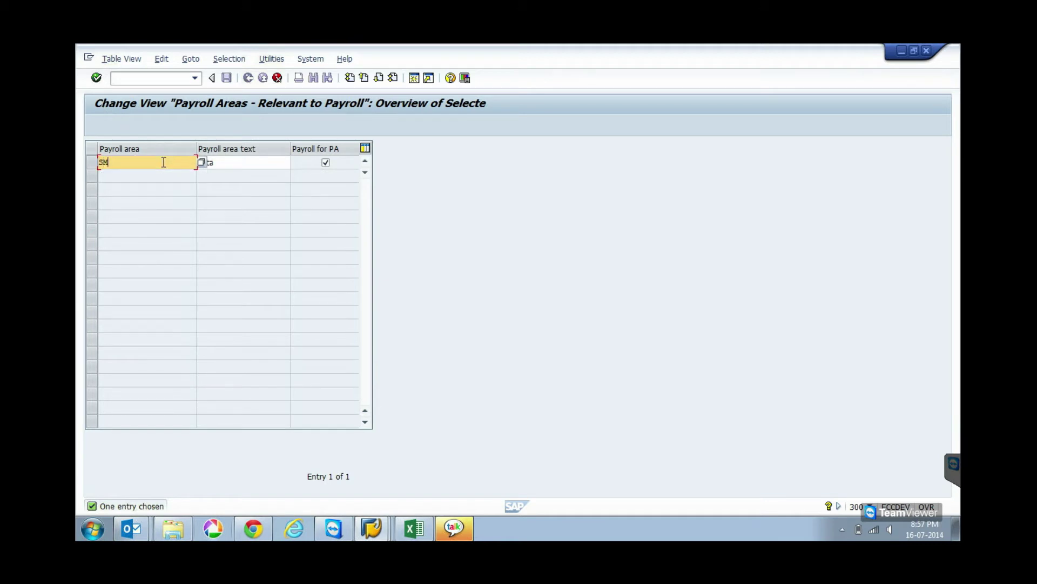
left_click(216, 162)
key("BackSpace")
key("BackSpace")
key("BackSpace")
key("BackSpace")
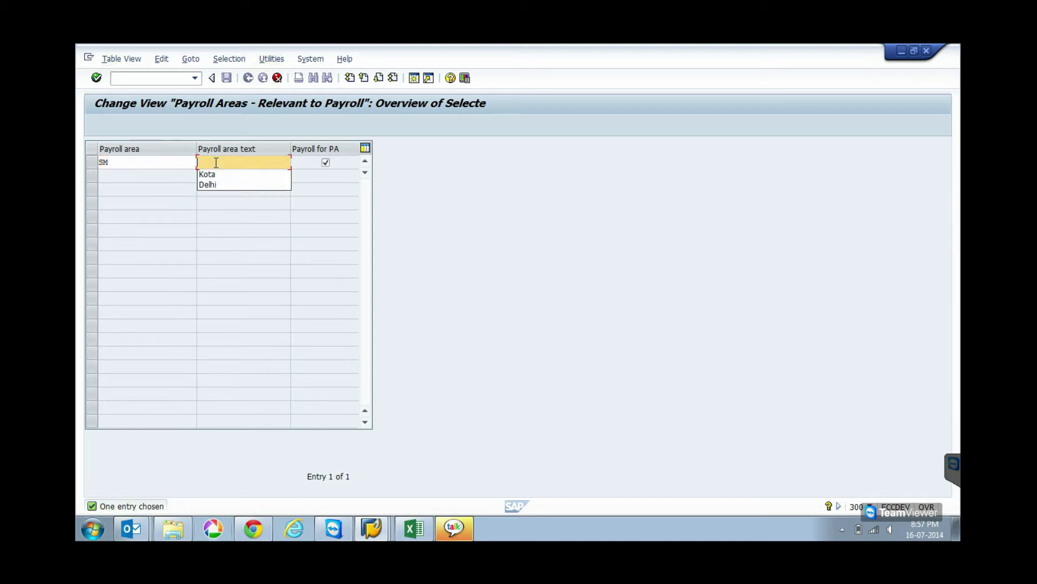
type("Mu")
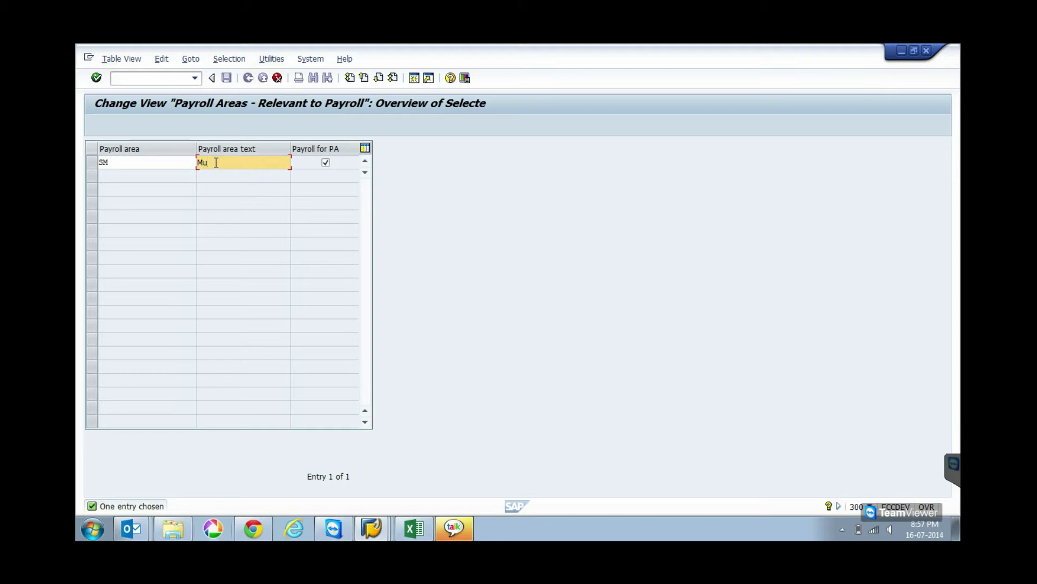
type("mbai")
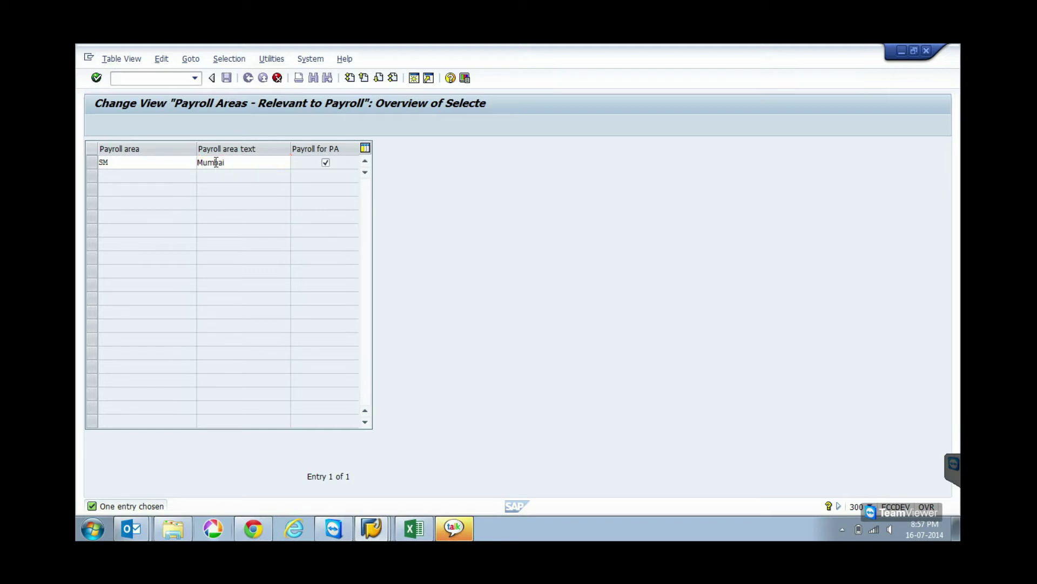
key("Return")
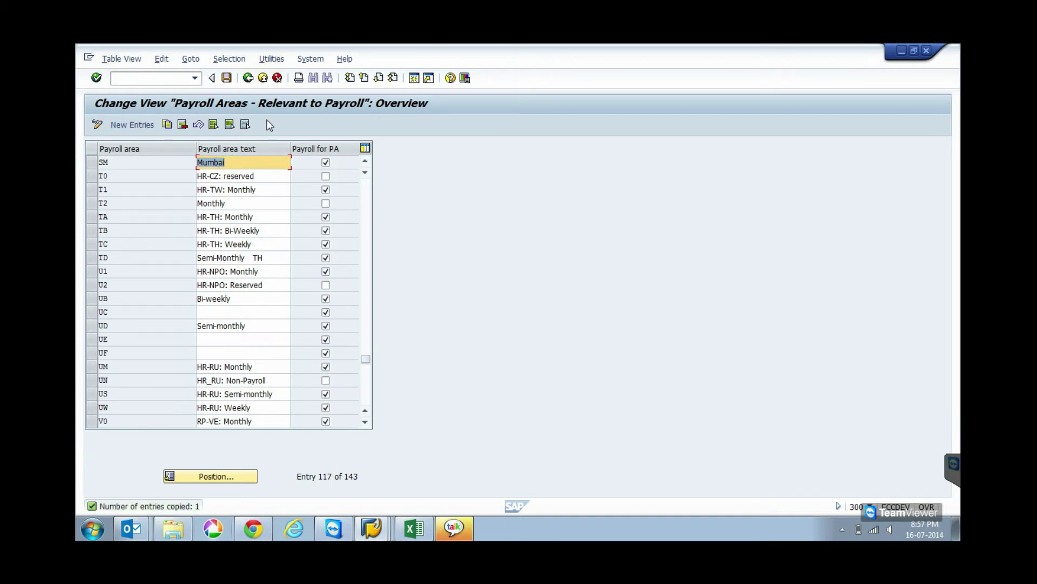
left_click(225, 81)
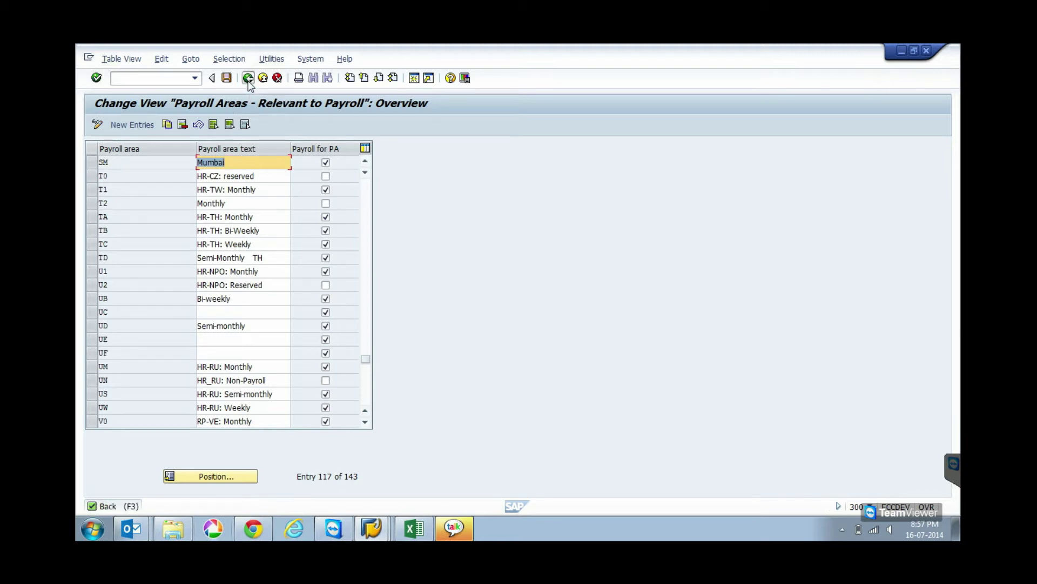
Return to the implementation guide, open Check Default Payroll Area and expand the otherwise branch of feature ABKRS
left_click(248, 78)
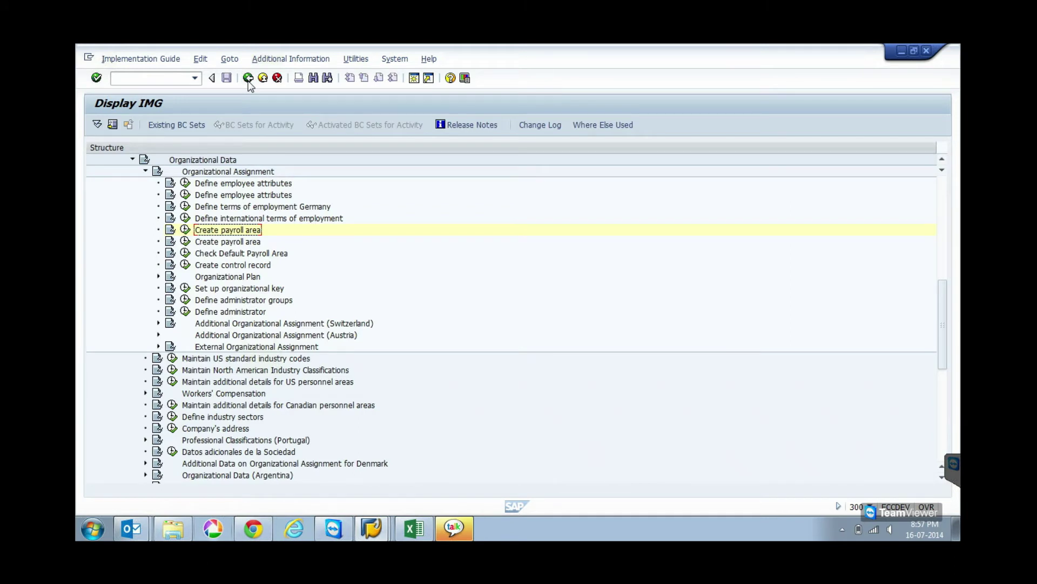
left_click(185, 255)
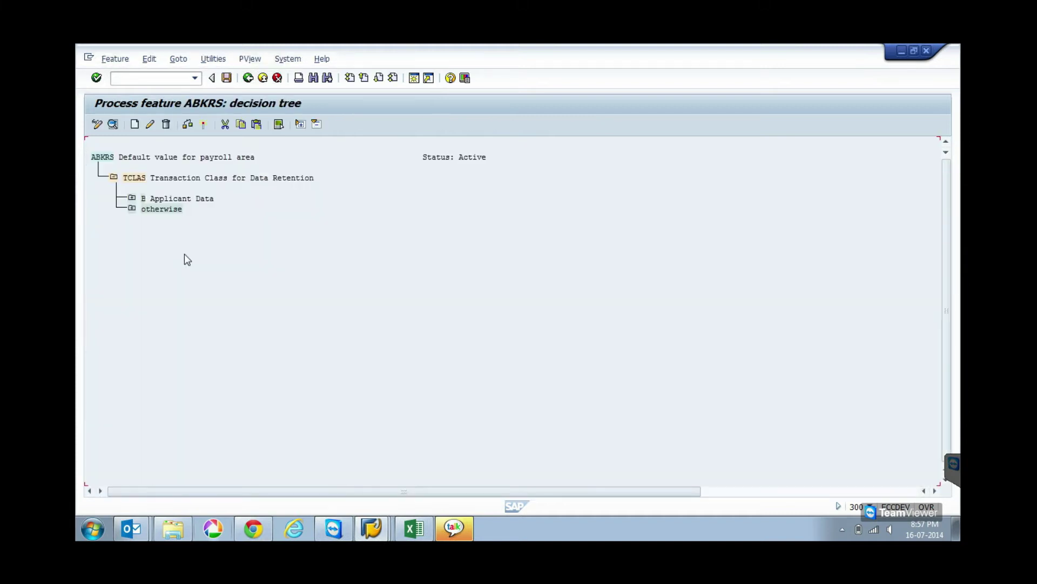
left_click(132, 209)
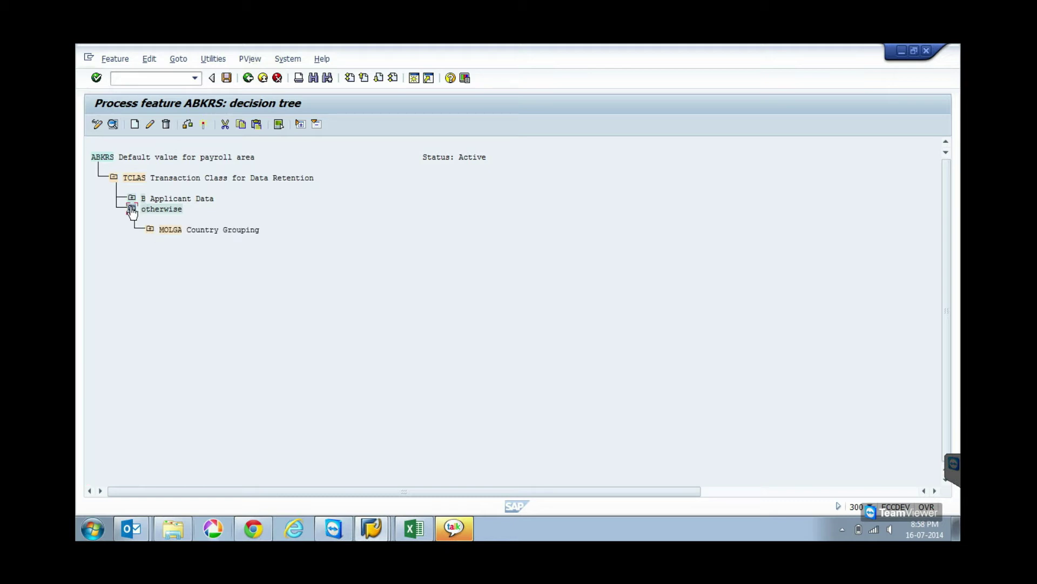
Expand the MOLGA country grouping and examine its Germany and otherwise branches in the ABKRS decision tree
left_click(151, 230)
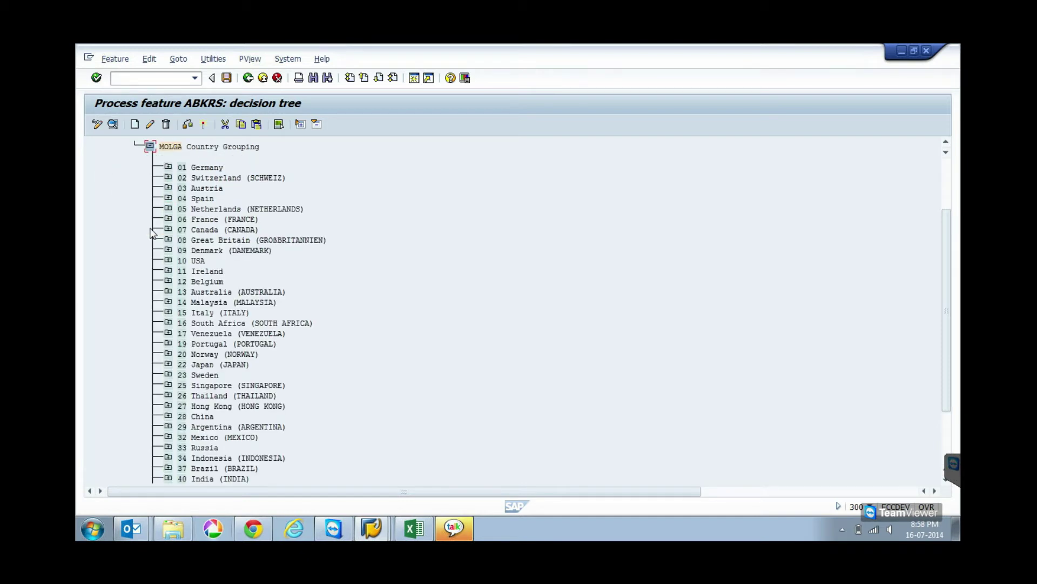
scroll(151, 233, "down", 1)
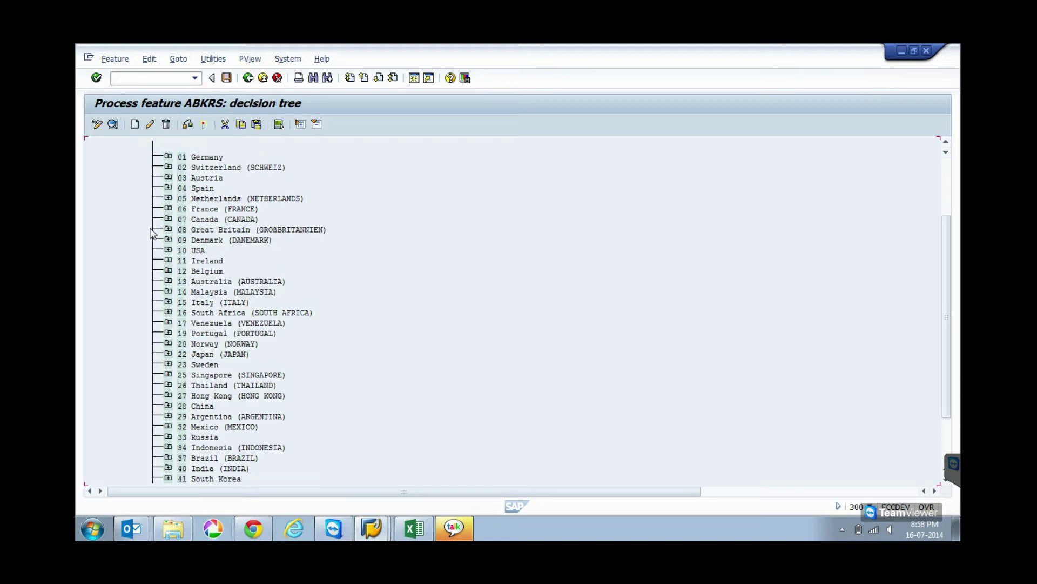
left_click(168, 158)
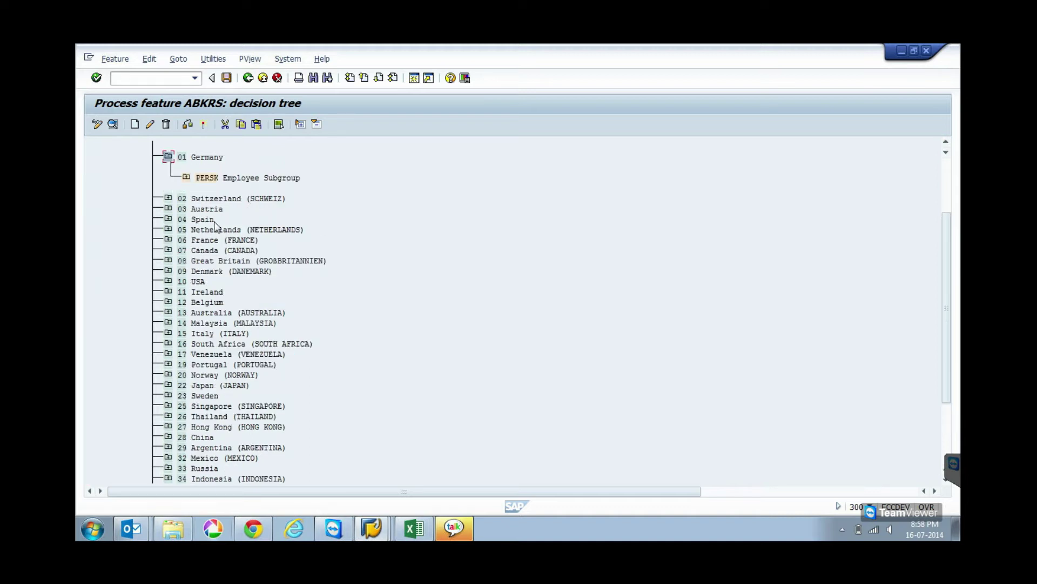
left_click_drag(947, 266, 947, 326)
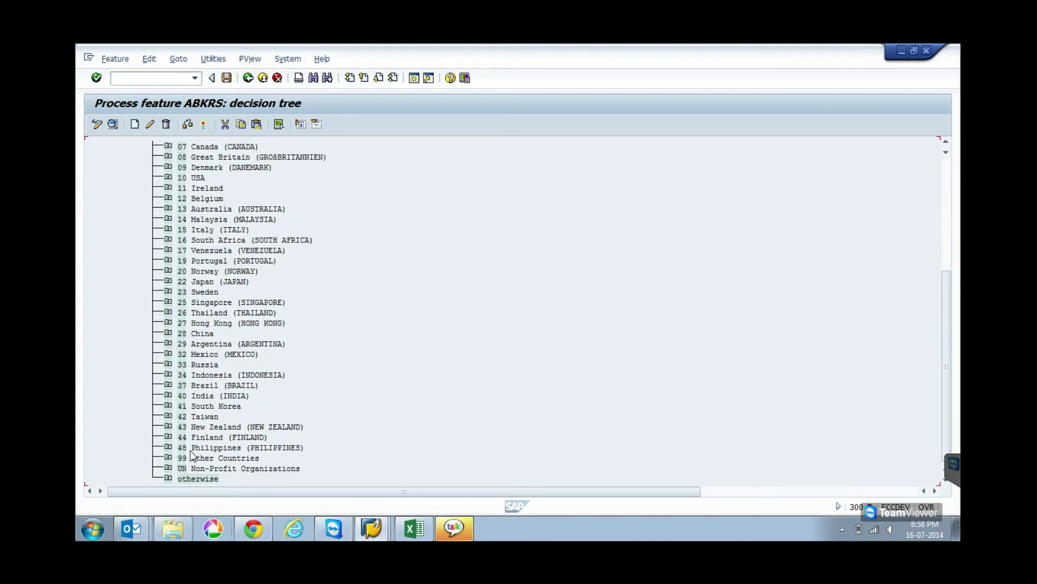
left_click(168, 479)
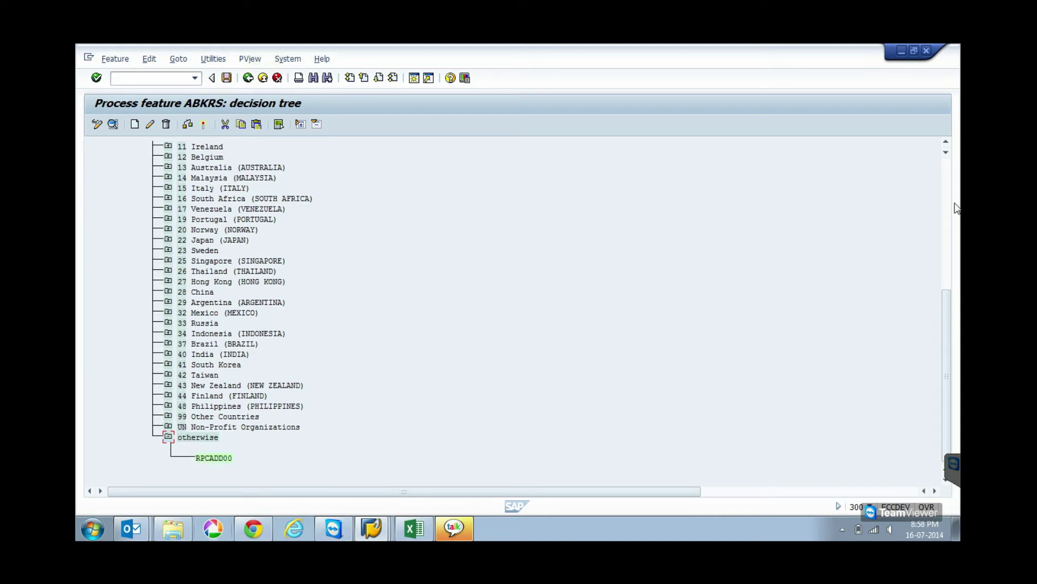
left_click(946, 173)
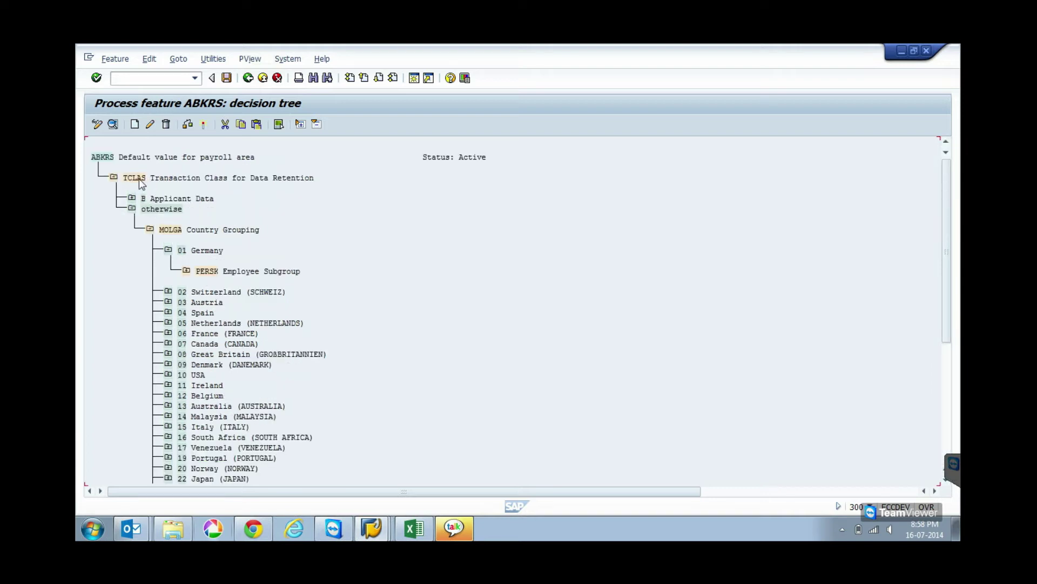
left_click(135, 159)
left_click(135, 125)
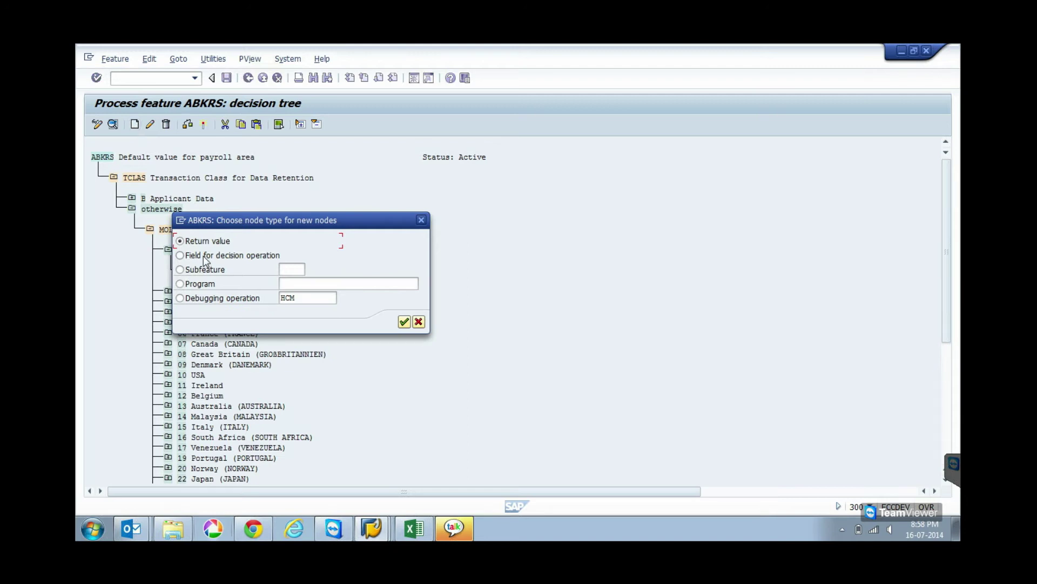
left_click_drag(233, 223, 448, 196)
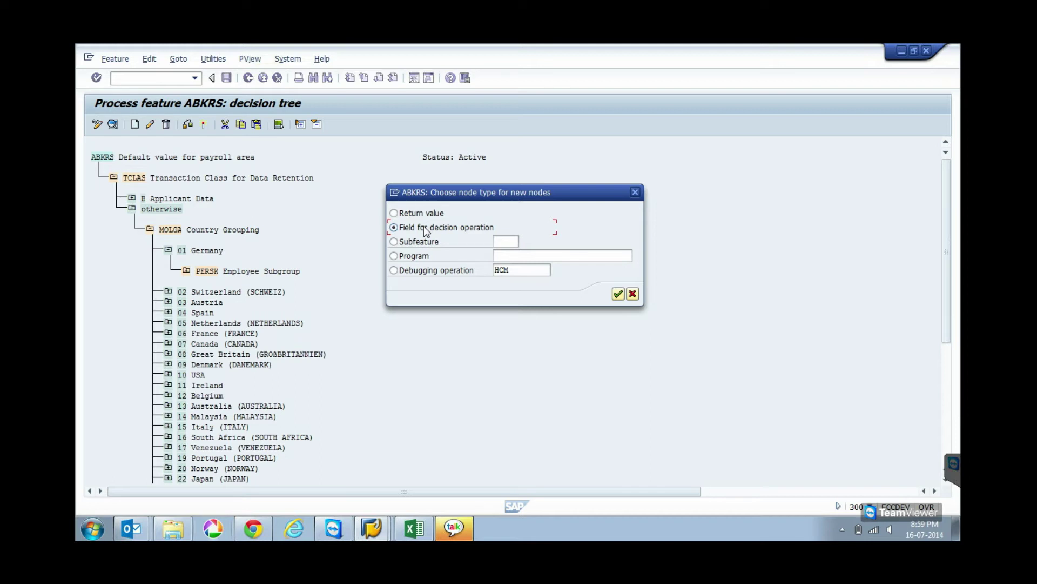
left_click(634, 293)
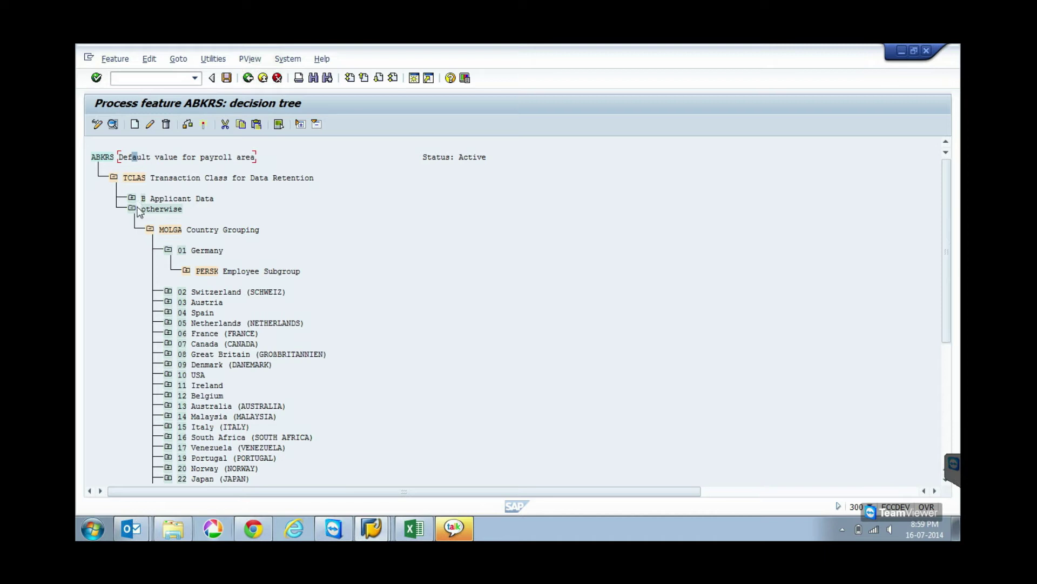
Add transaction class A Master Data and Time Data as a new node under TCLAS
left_click(140, 179)
left_click(135, 125)
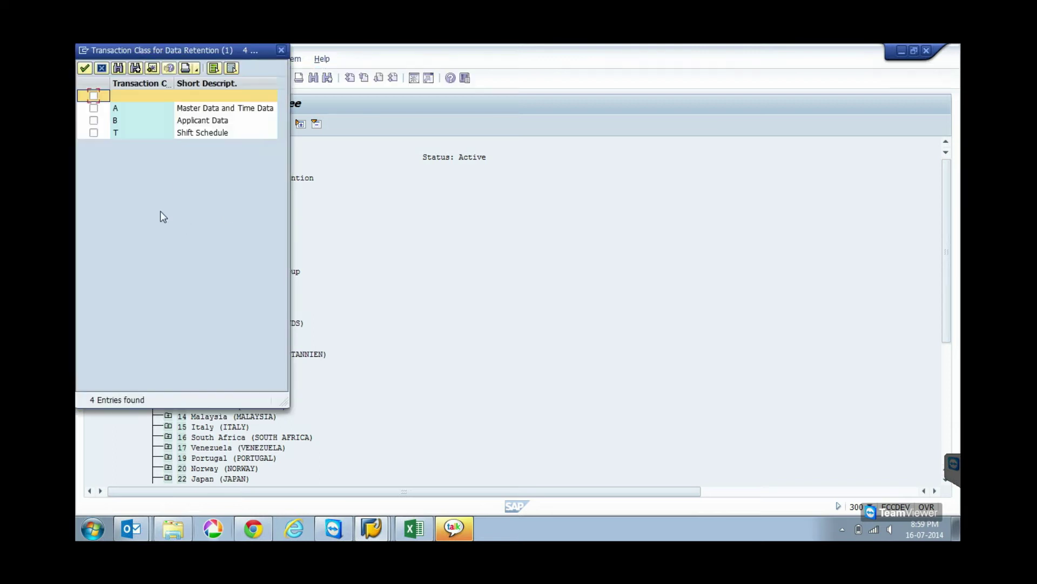
left_click(94, 108)
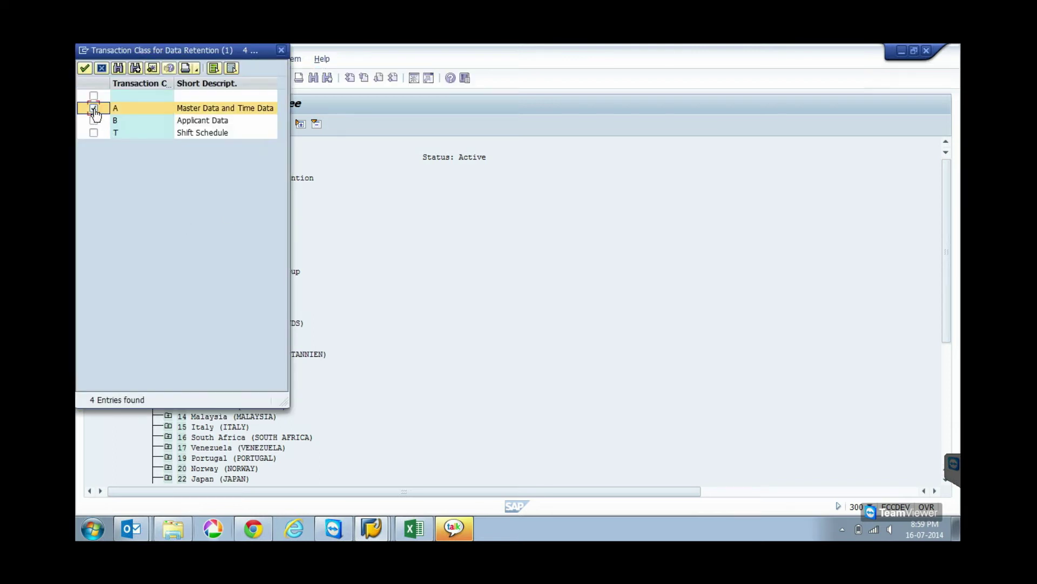
left_click(84, 69)
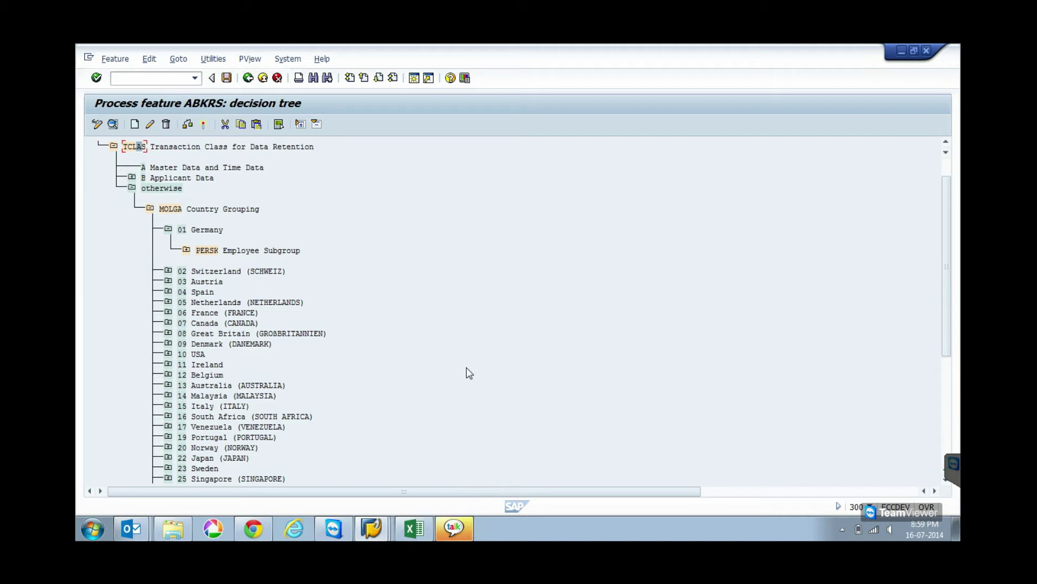
Create a return value node RPCADD00 under A Master Data and Time Data
left_click(161, 171)
left_click(135, 124)
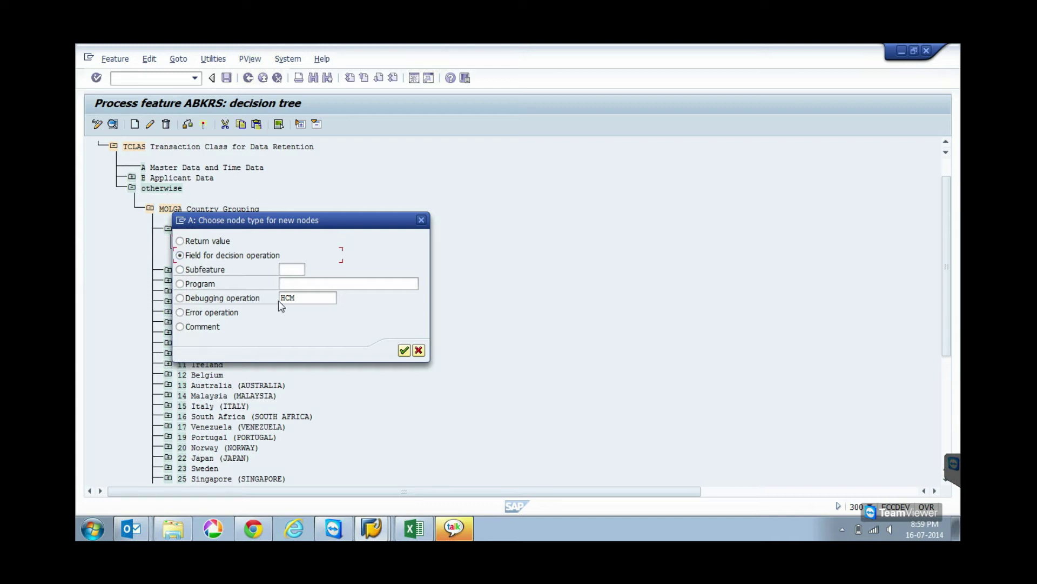
left_click(404, 350)
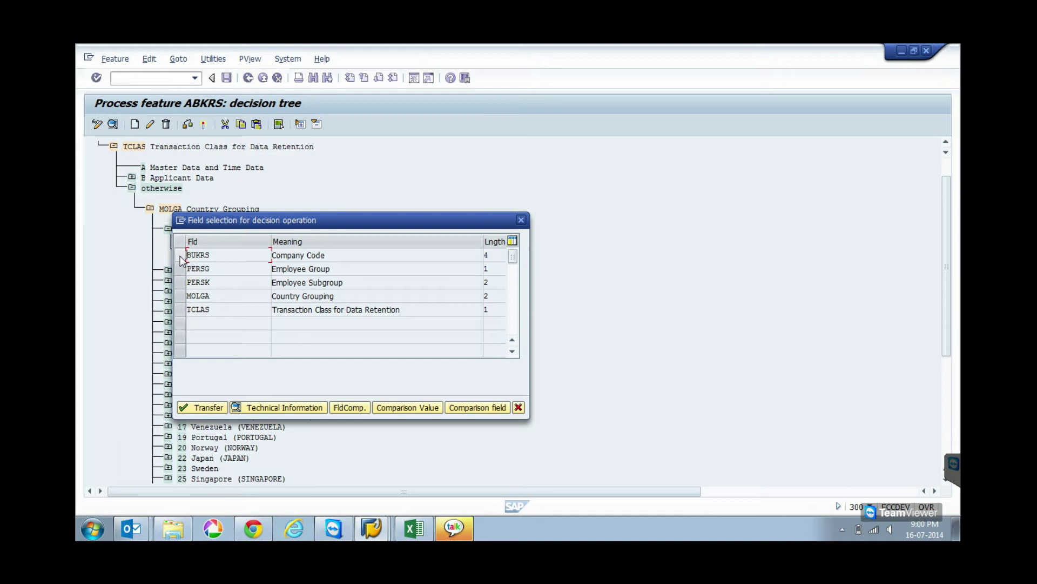
left_click(519, 407)
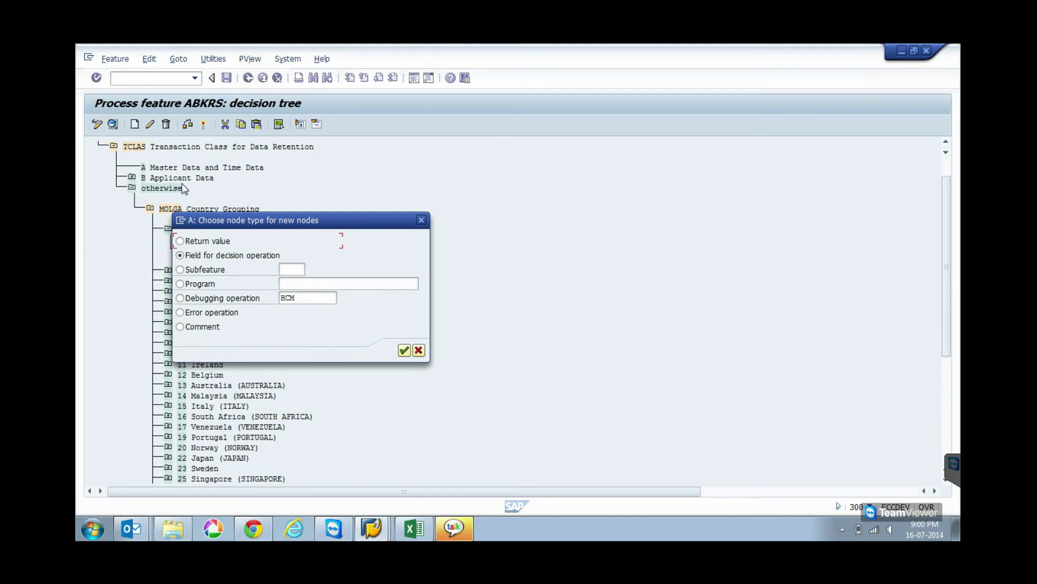
left_click(194, 243)
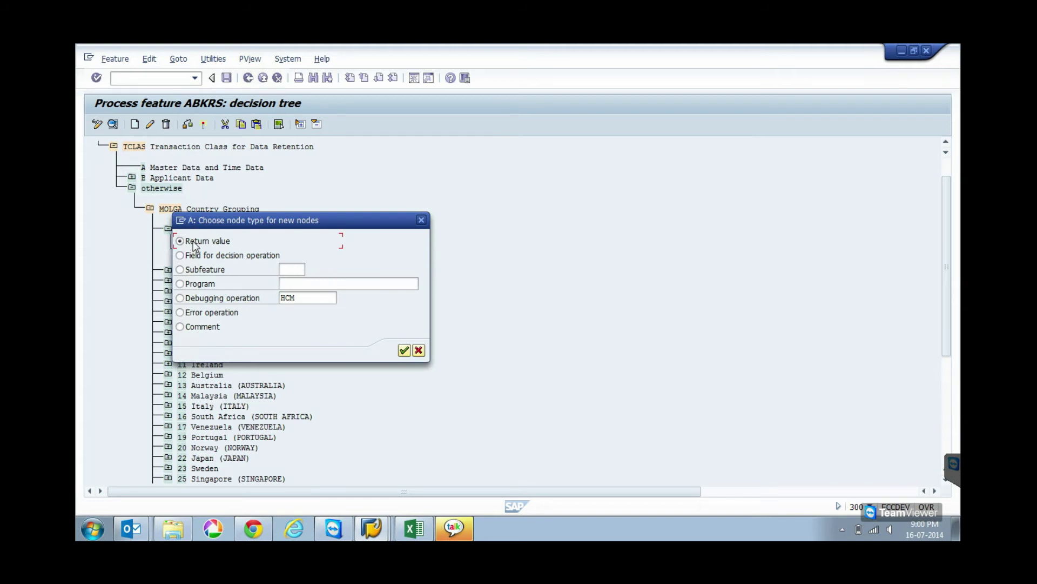
left_click(404, 350)
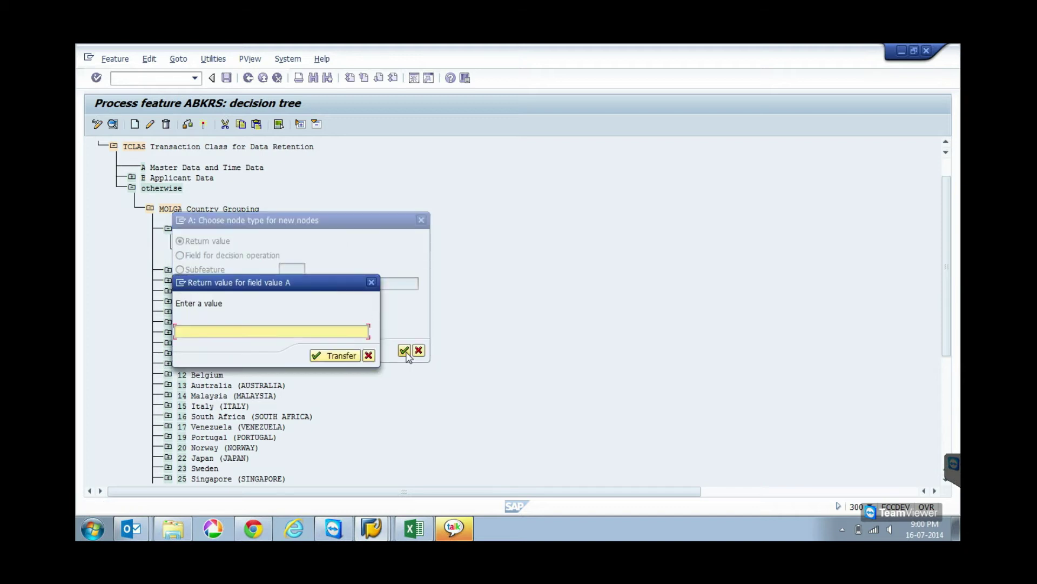
key("ctrl+v")
key("Return")
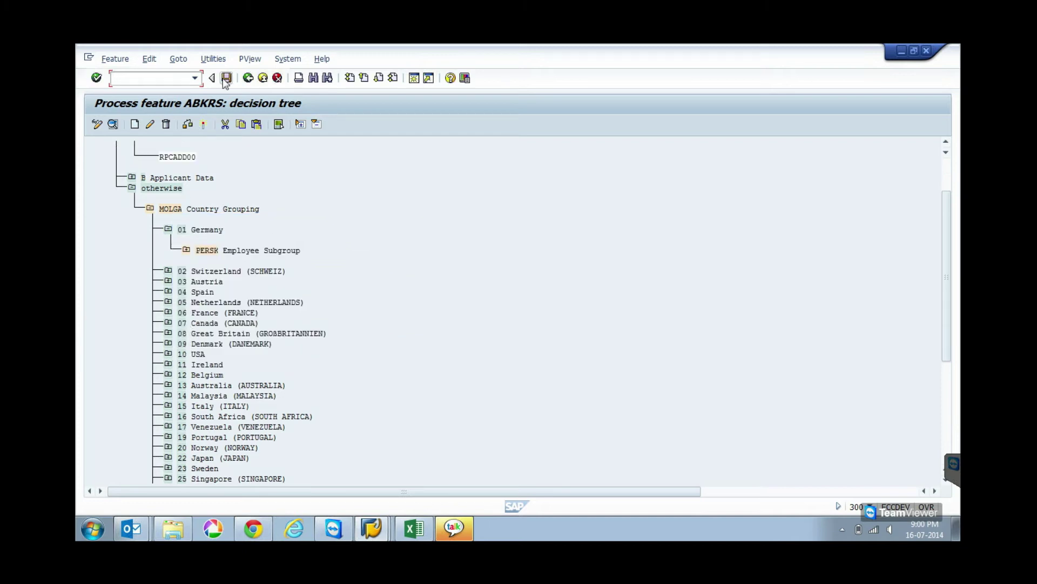
Check the ABKRS decision tree and save it in the customizing request HCM_Payroll Data_16.07.2014
left_click(188, 124)
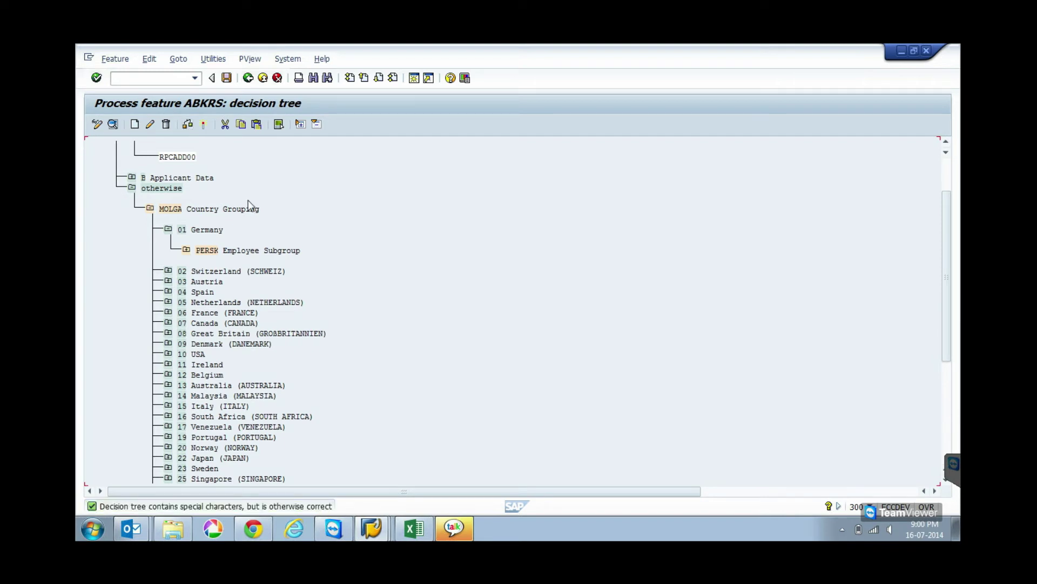
scroll(249, 205, "up", 2)
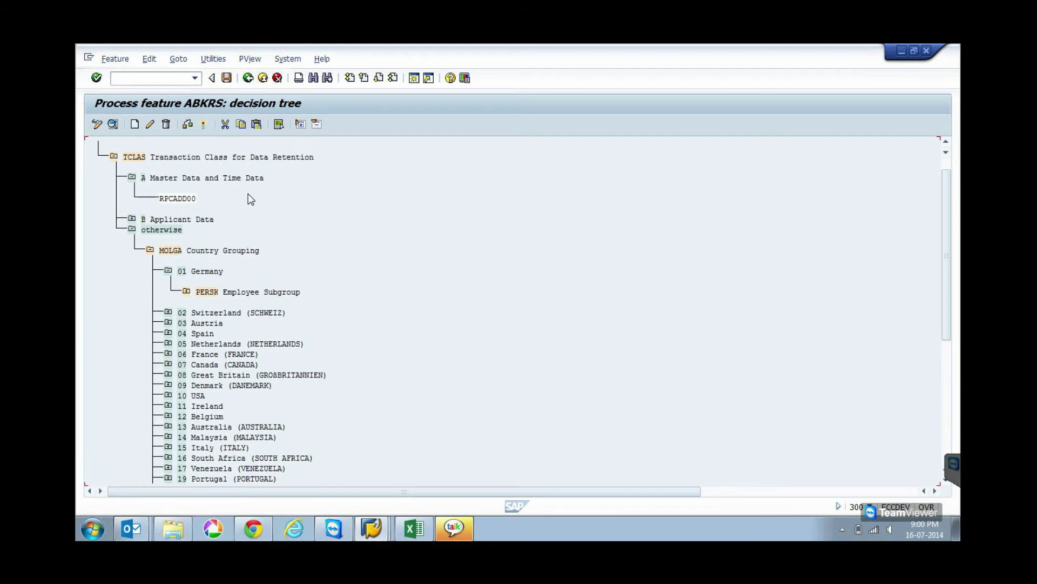
left_click(227, 78)
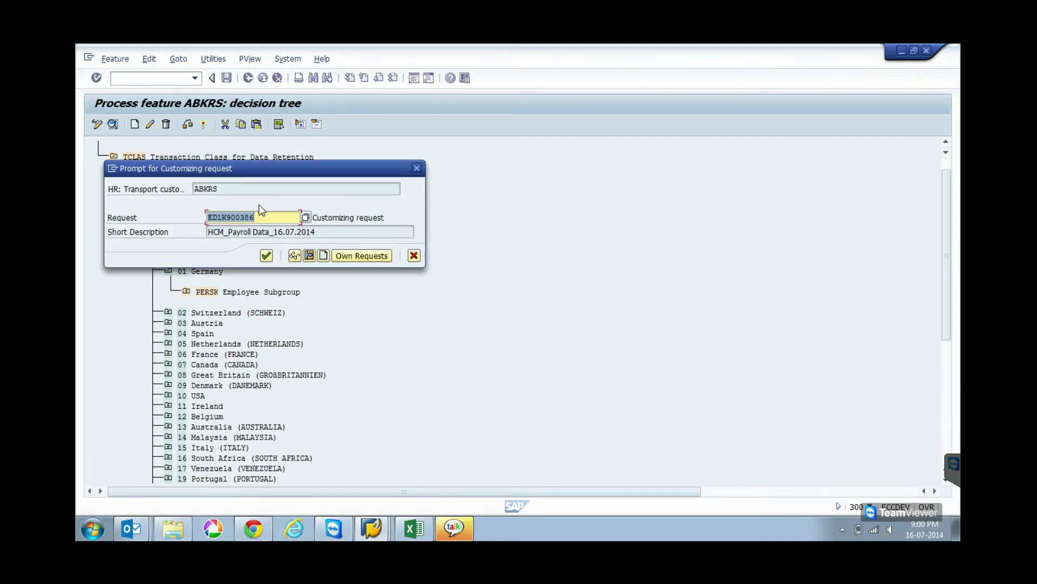
left_click(267, 256)
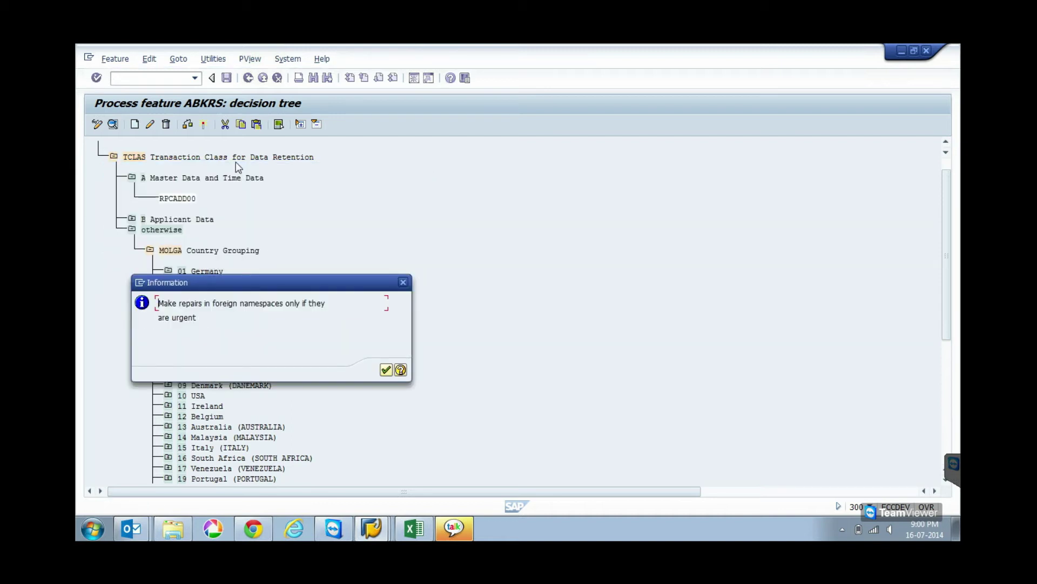
key("Return")
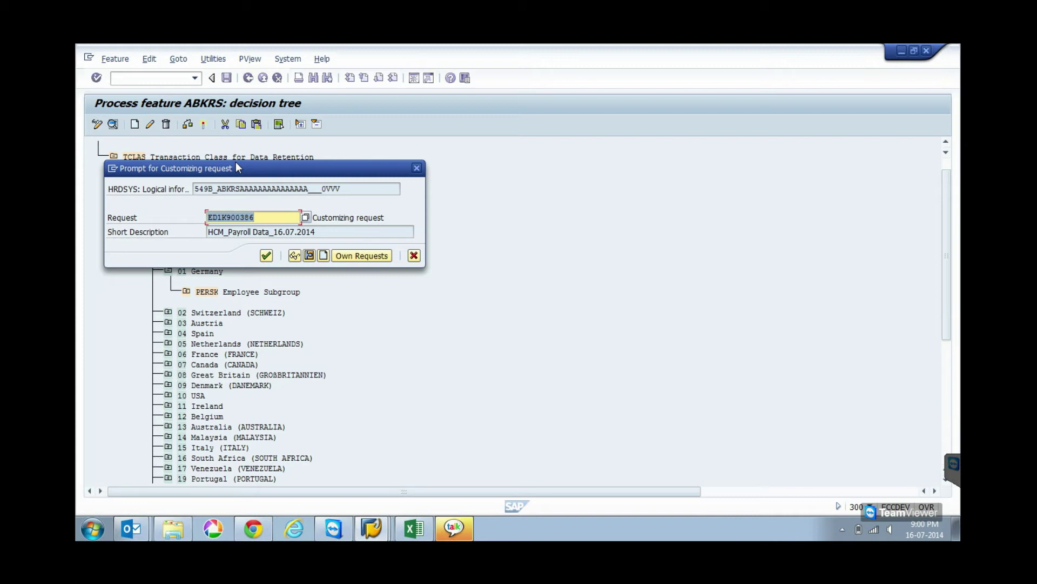
left_click(267, 256)
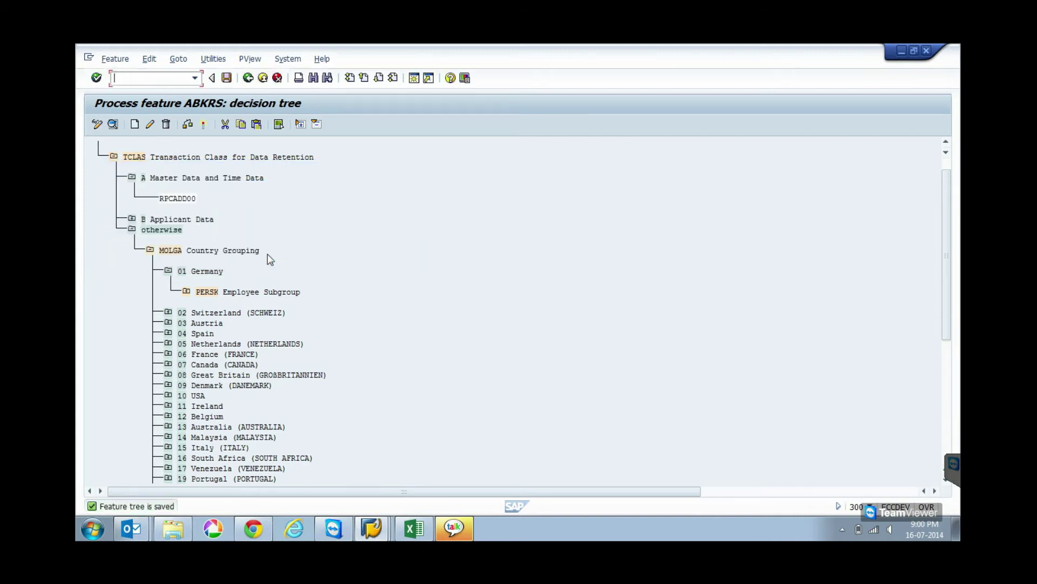
Leave the decision tree, switch to the SAP Easy Access session and start transaction PE03
left_click(248, 79)
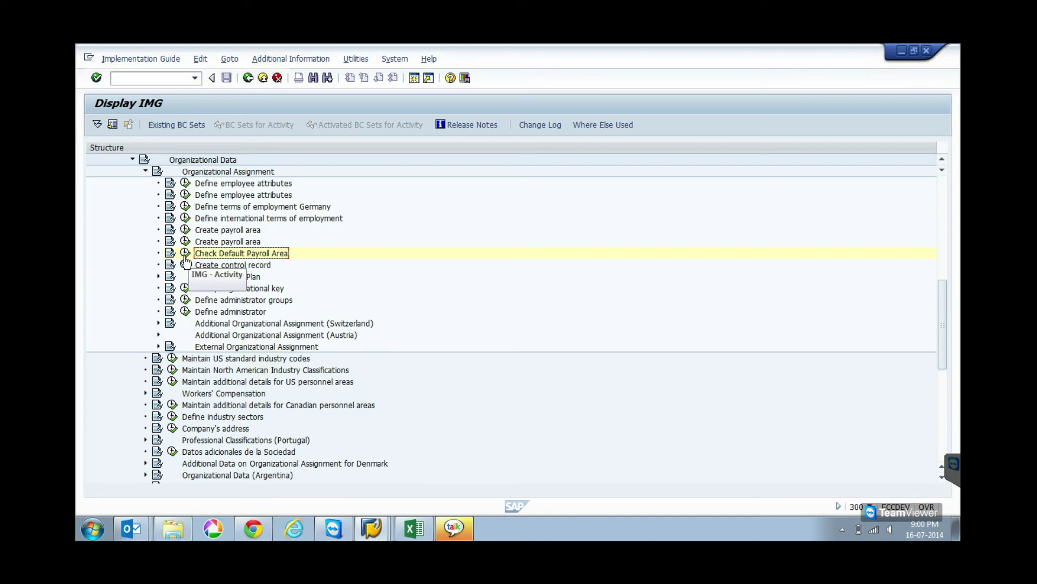
left_click(369, 528)
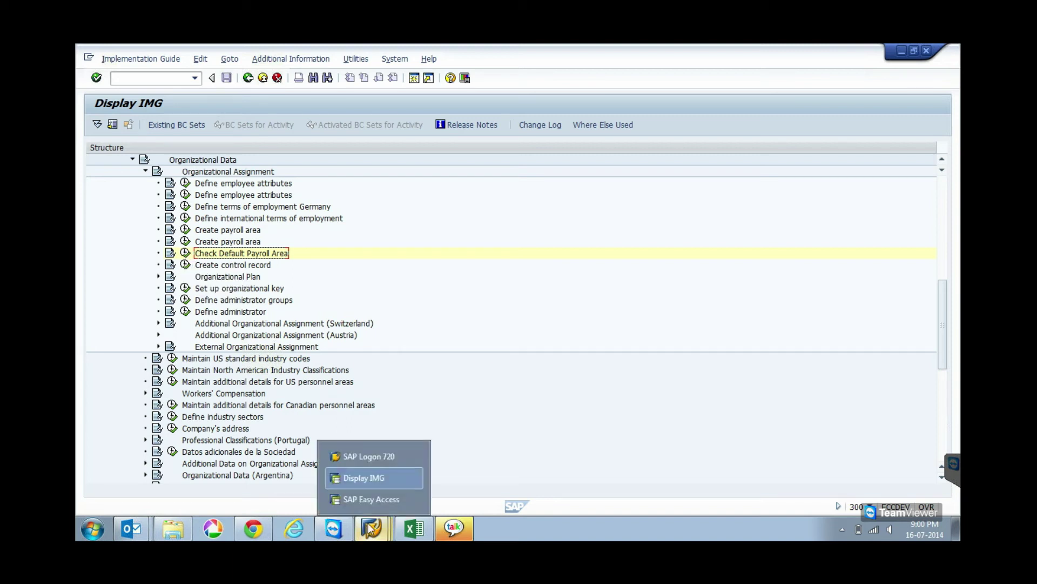
left_click(368, 500)
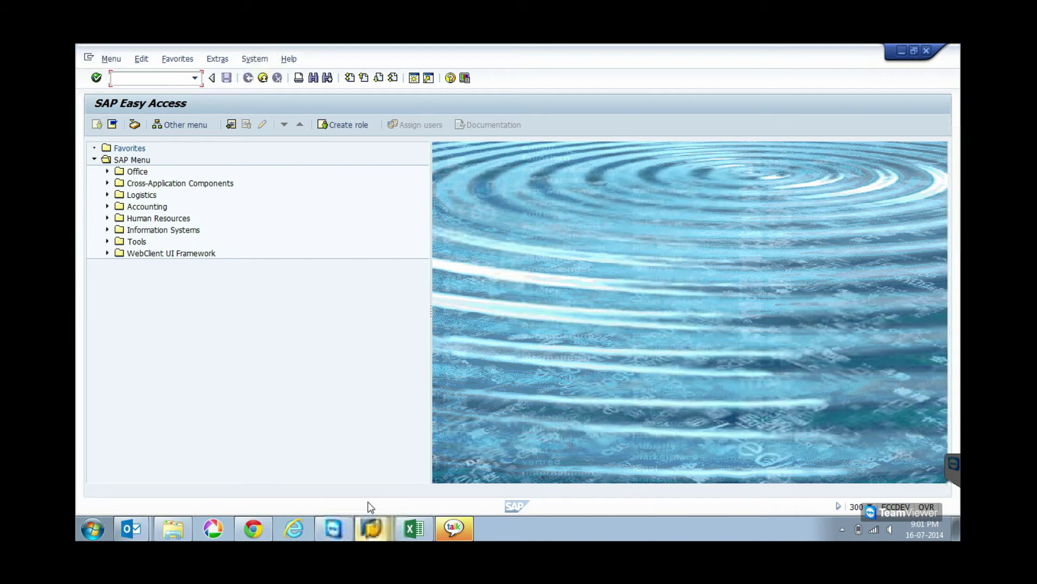
type("p")
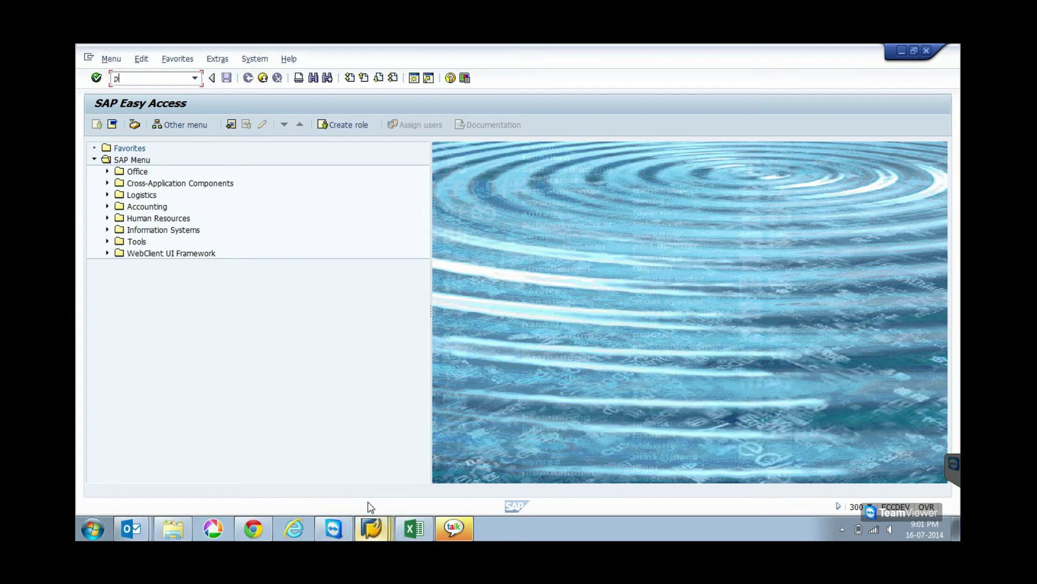
type("e03")
key("Return")
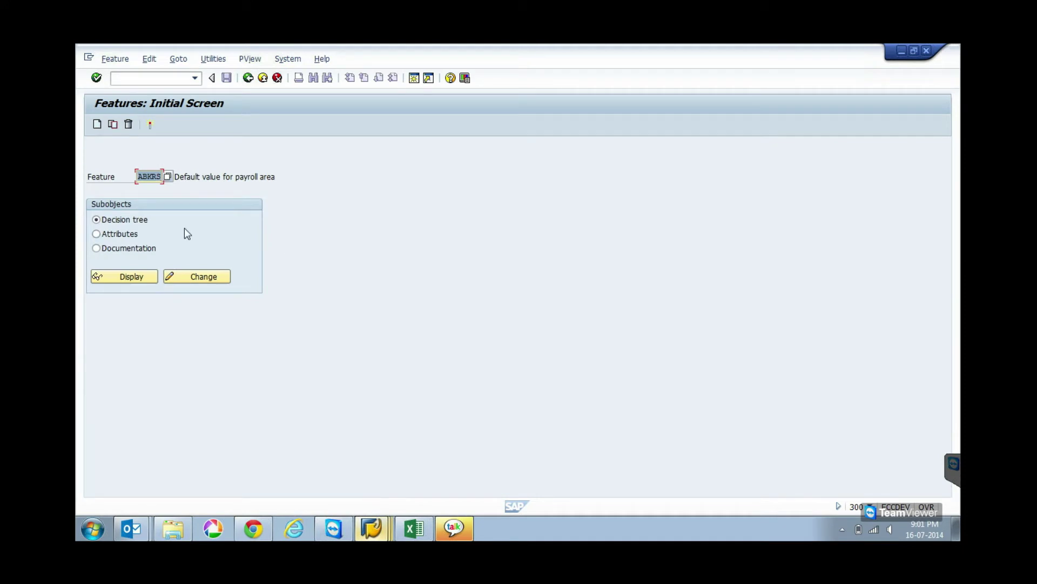
In the structure of feature ABKRS, add WERKS and BTRTL as valid decision fields and save in the customizing request HCM_Payroll Data_16.07.2014
left_click(119, 235)
left_click(187, 276)
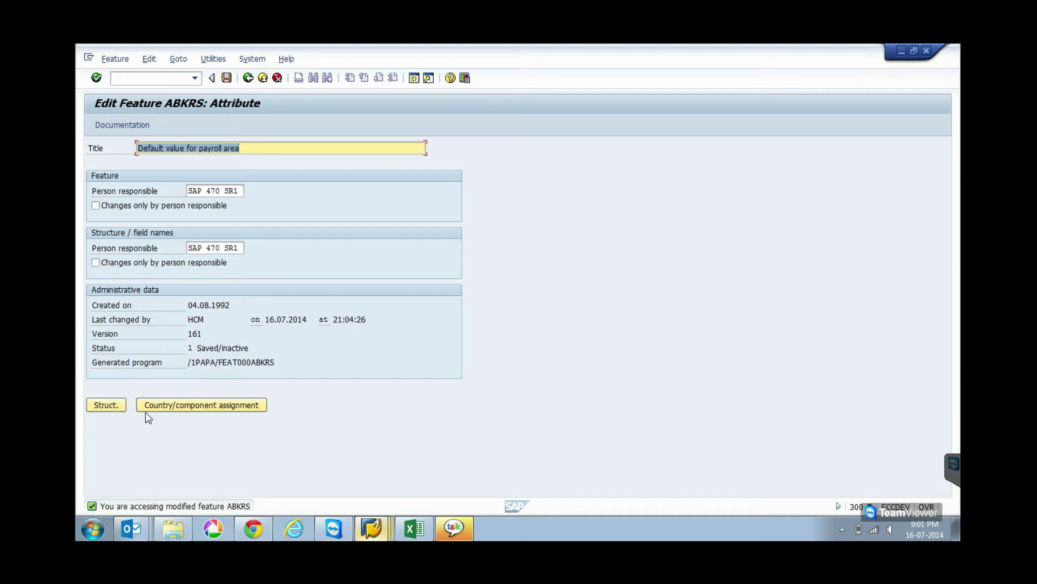
left_click(113, 408)
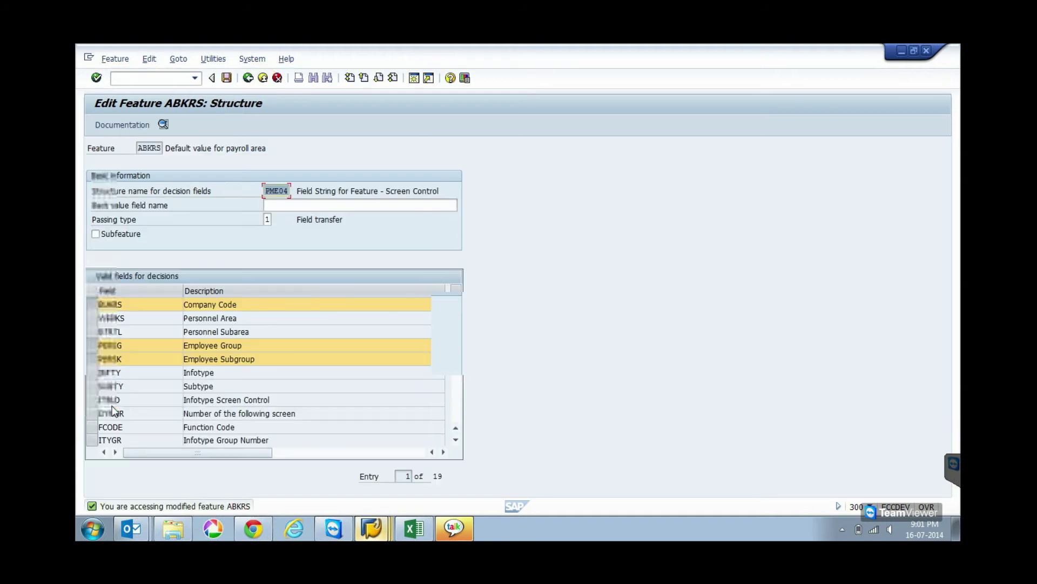
left_click(90, 318)
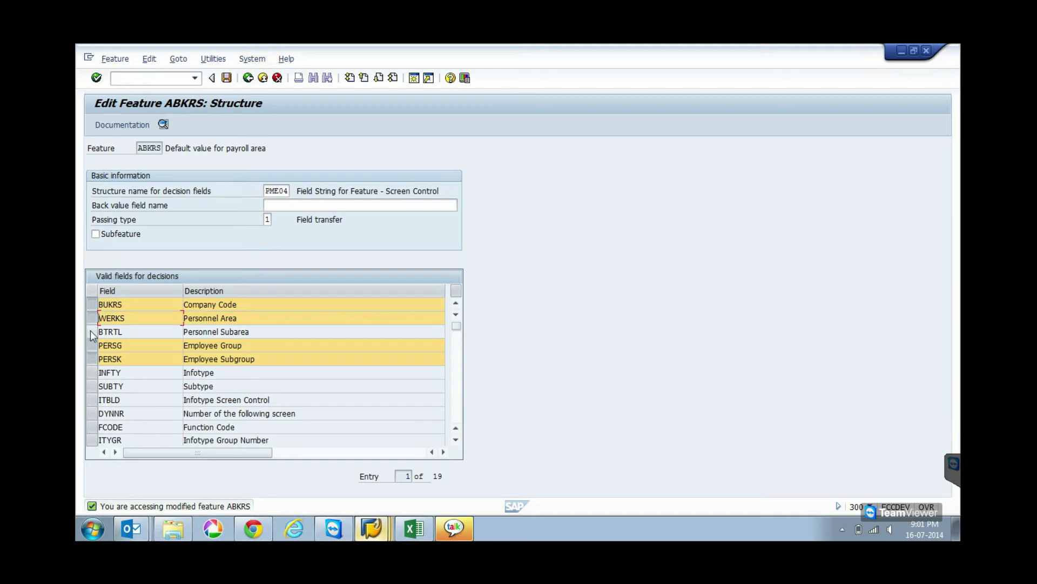
left_click(91, 332)
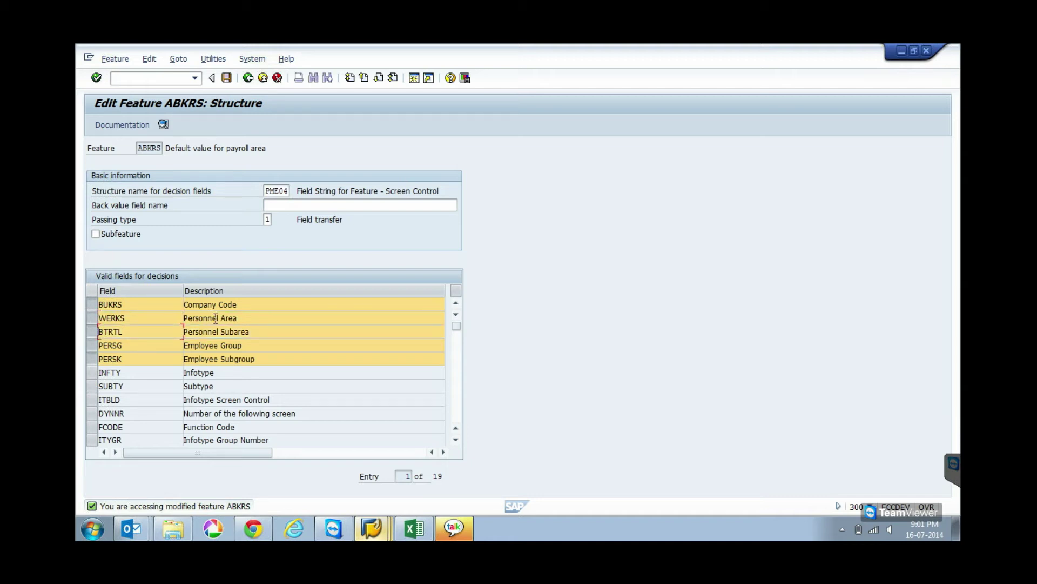
left_click(226, 79)
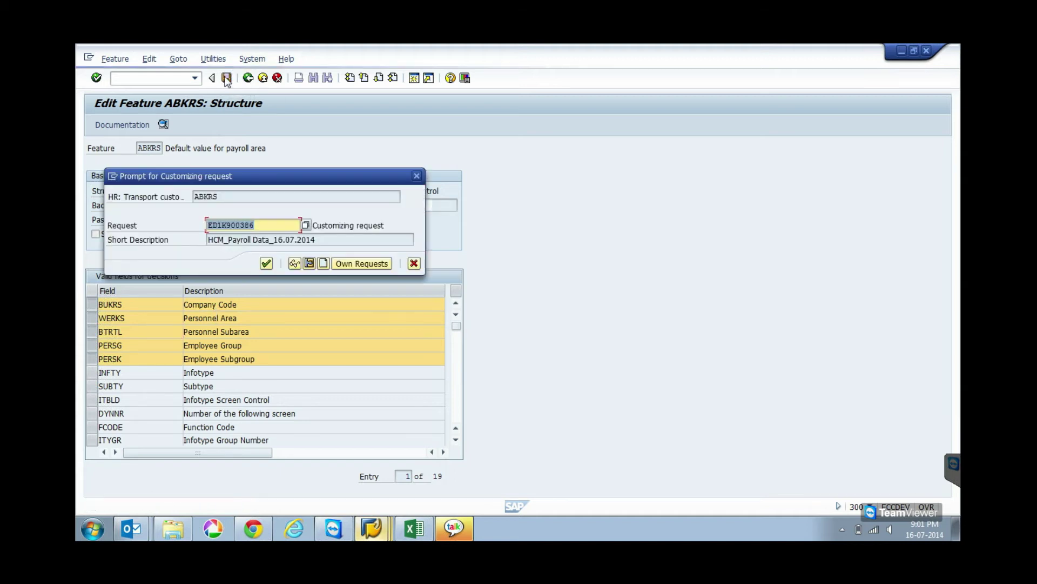
left_click(266, 263)
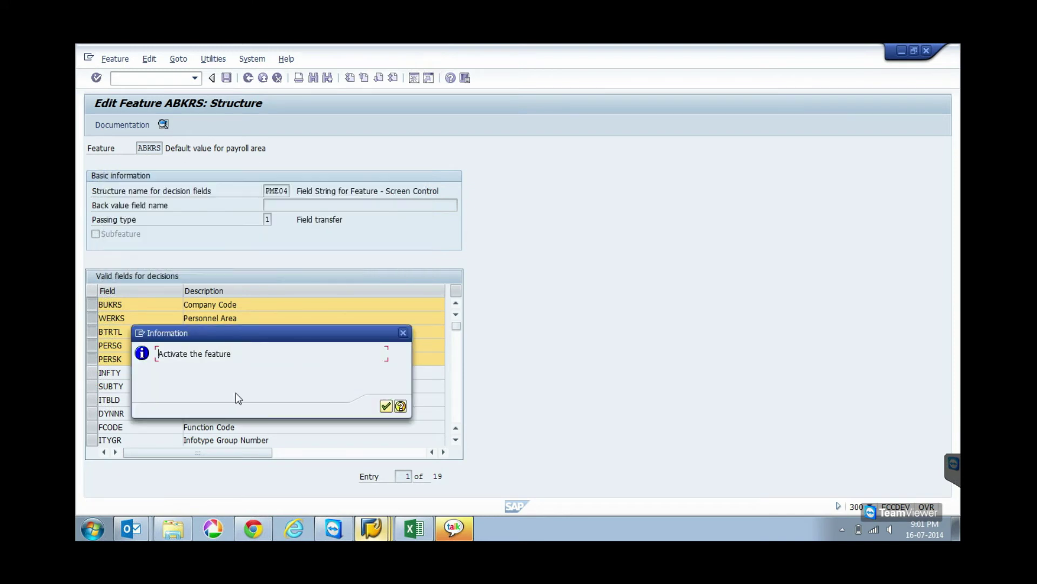
Acknowledge the activation notice and add WERKS Personnel Area as the decision field under A Master Data and Time Data in the ABKRS tree
left_click(386, 406)
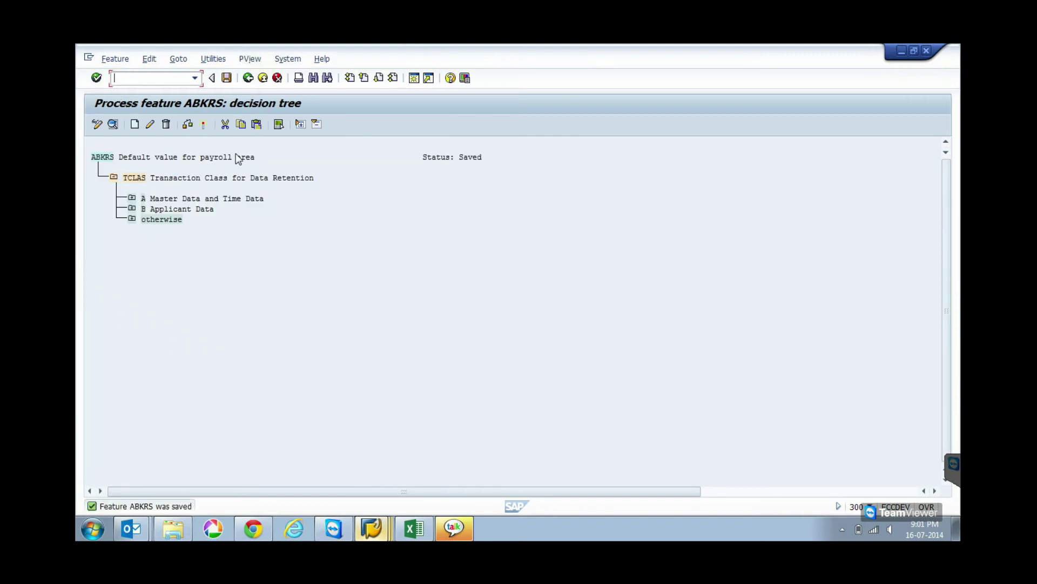
left_click(131, 198)
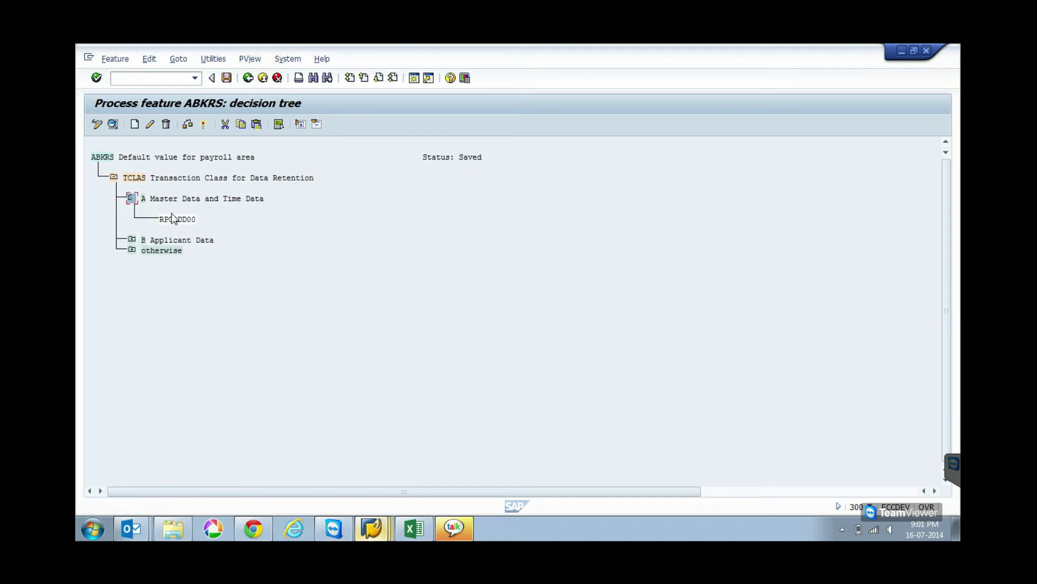
left_click(163, 199)
left_click(134, 124)
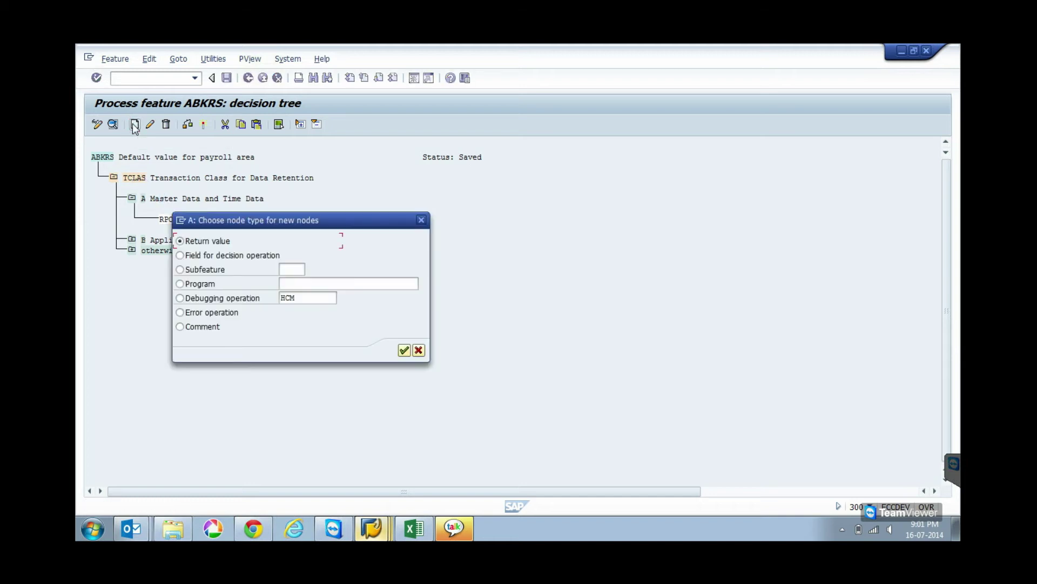
left_click(234, 254)
left_click(404, 350)
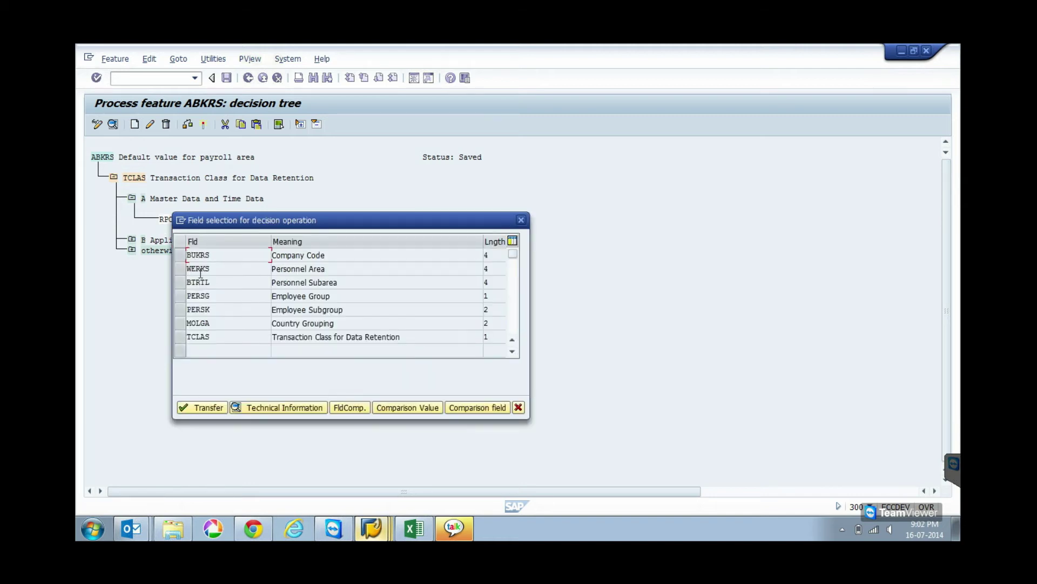
left_click(181, 273)
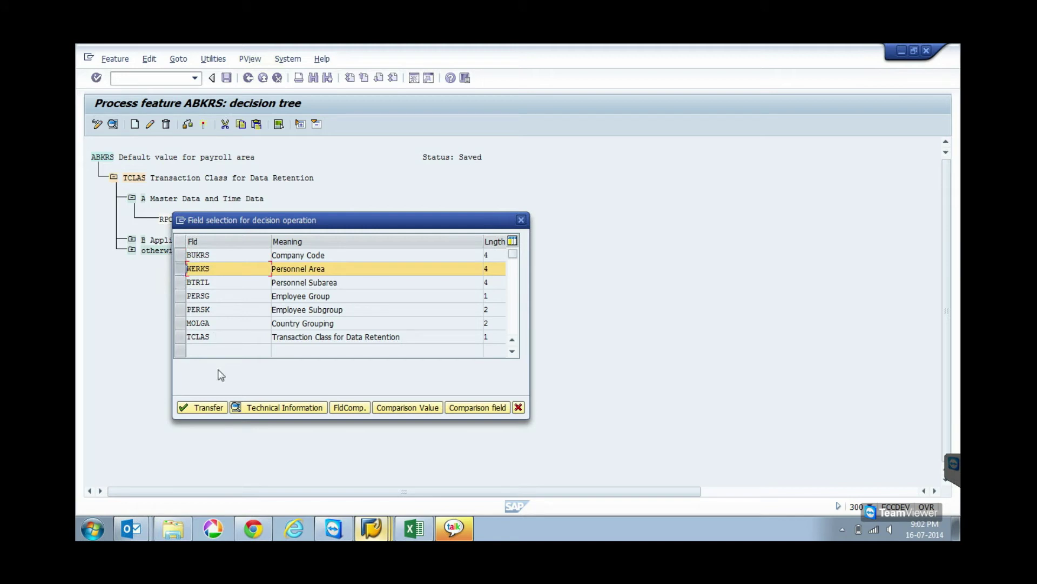
left_click(200, 408)
left_click(200, 408)
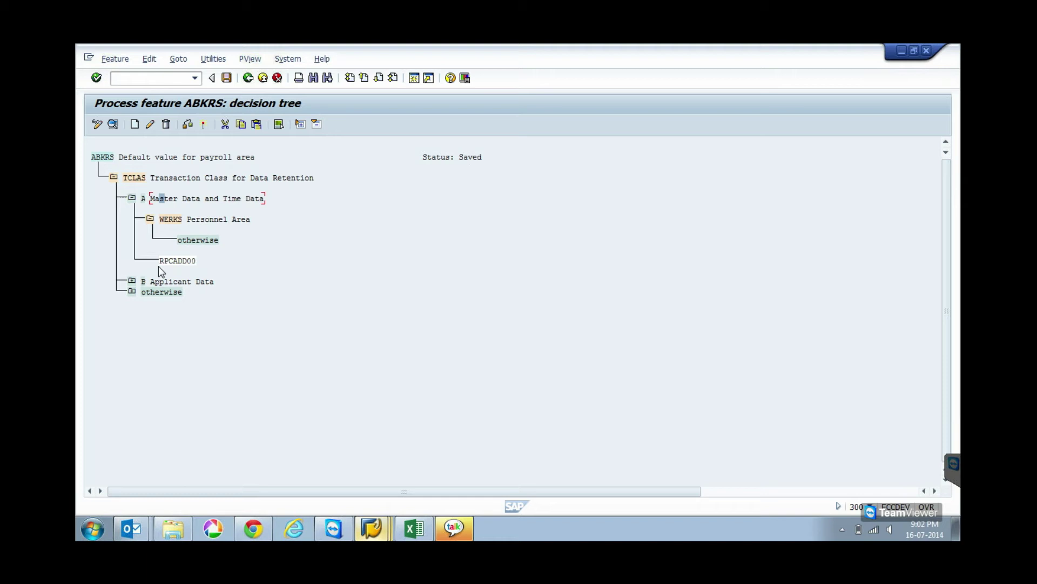
Move the return value RPCADD00 so it is subordinate to the otherwise branch of WERKS, and expand that branch
left_click(185, 259)
left_click(226, 123)
left_click(207, 241)
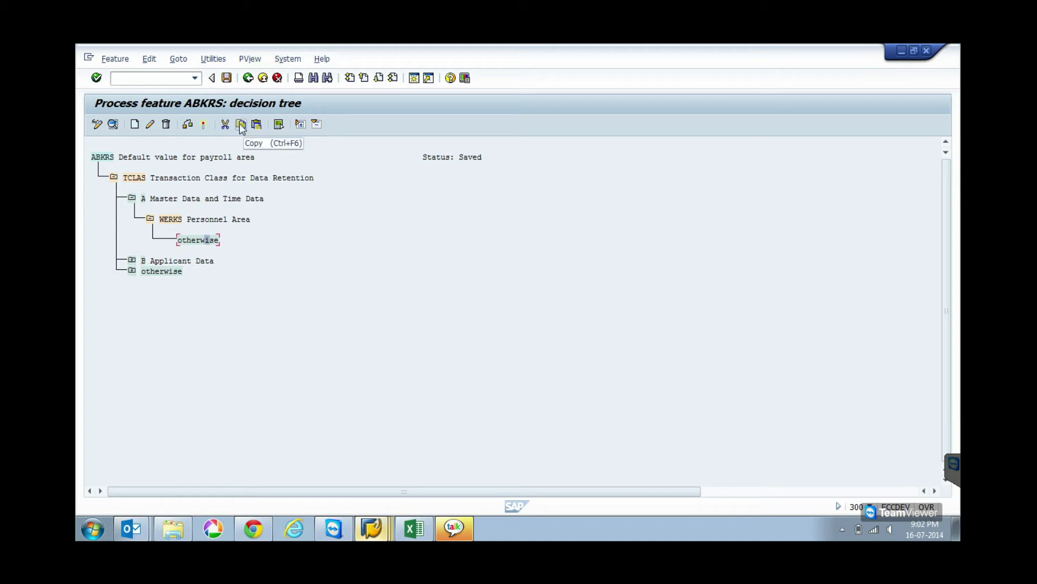
left_click(258, 126)
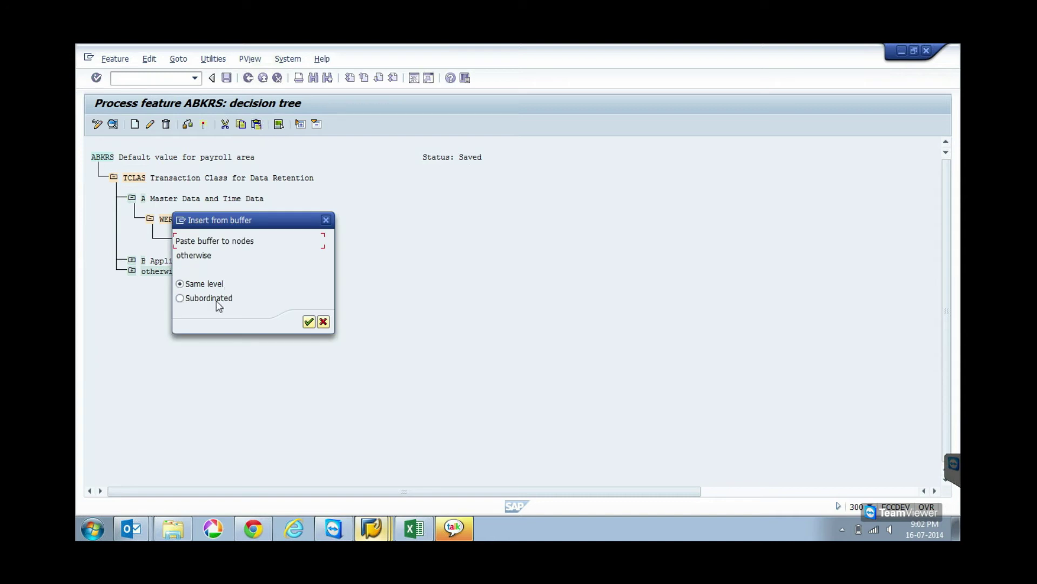
left_click(309, 322)
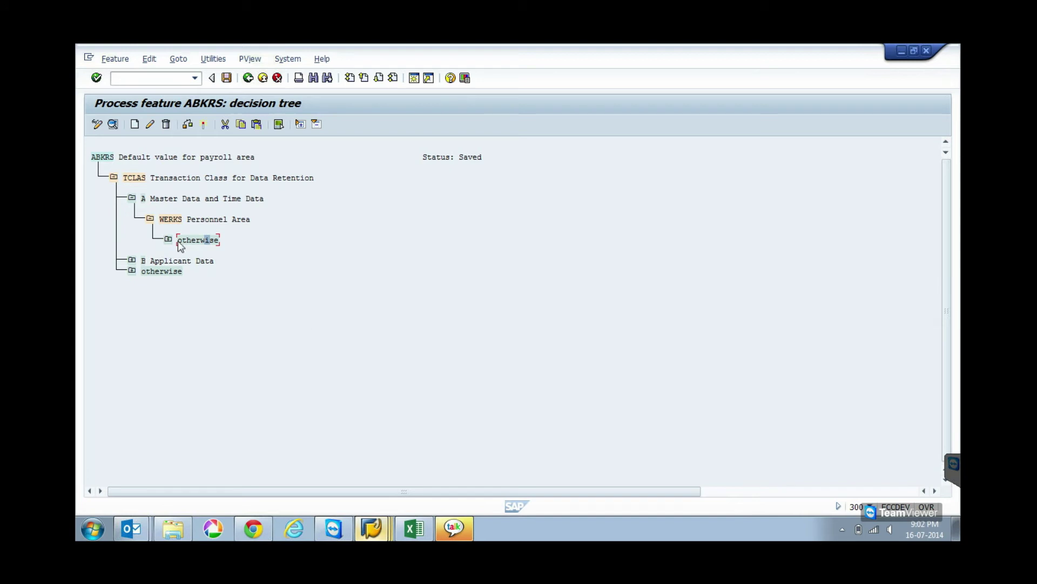
left_click(169, 240)
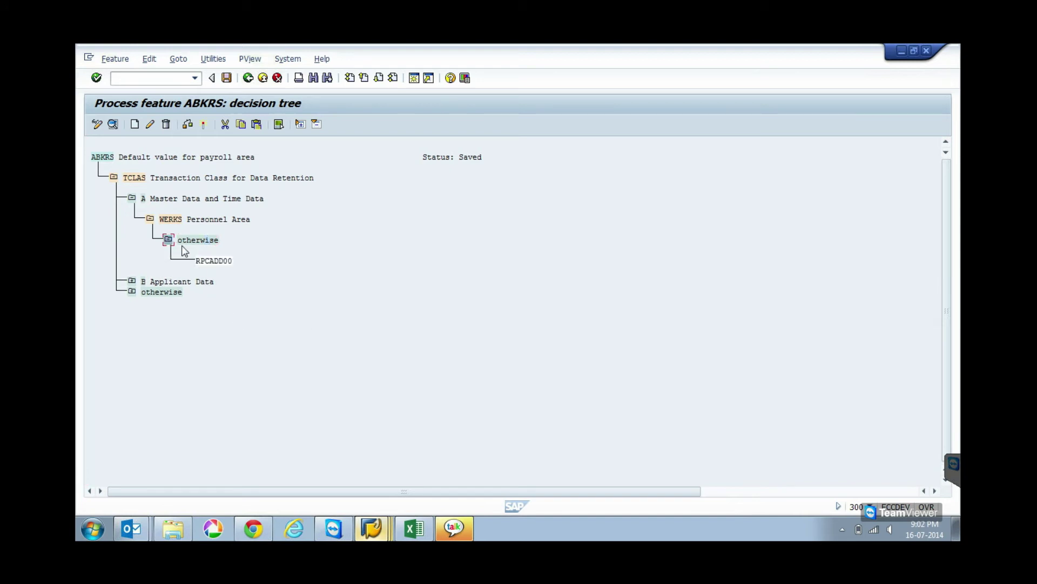
Create branches under WERKS for all personnel areas: SRD1, SRGD, SRGK, SRGM, SRK1 and SRM1
left_click(170, 220)
left_click(136, 126)
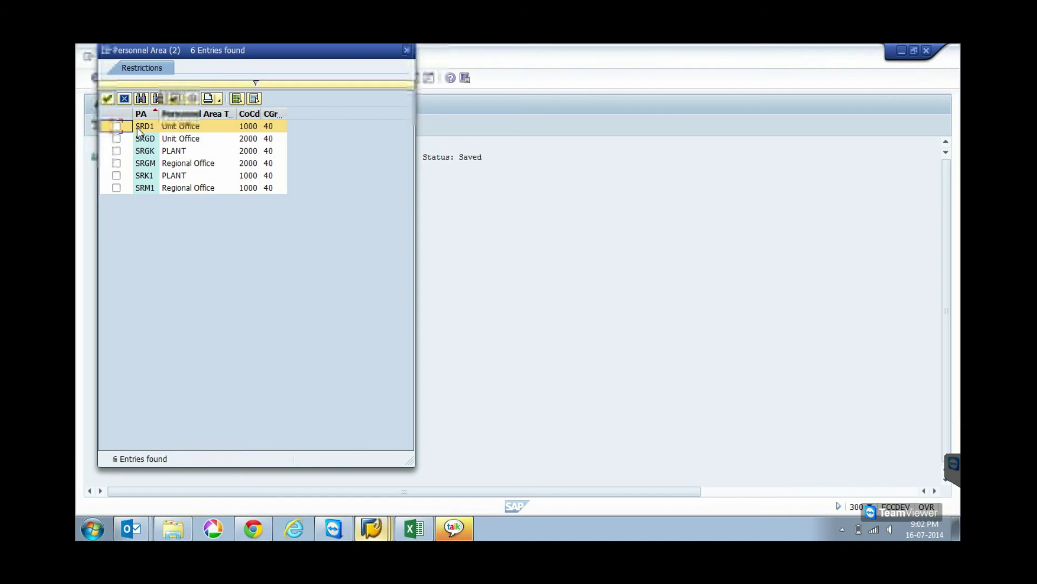
left_click(236, 100)
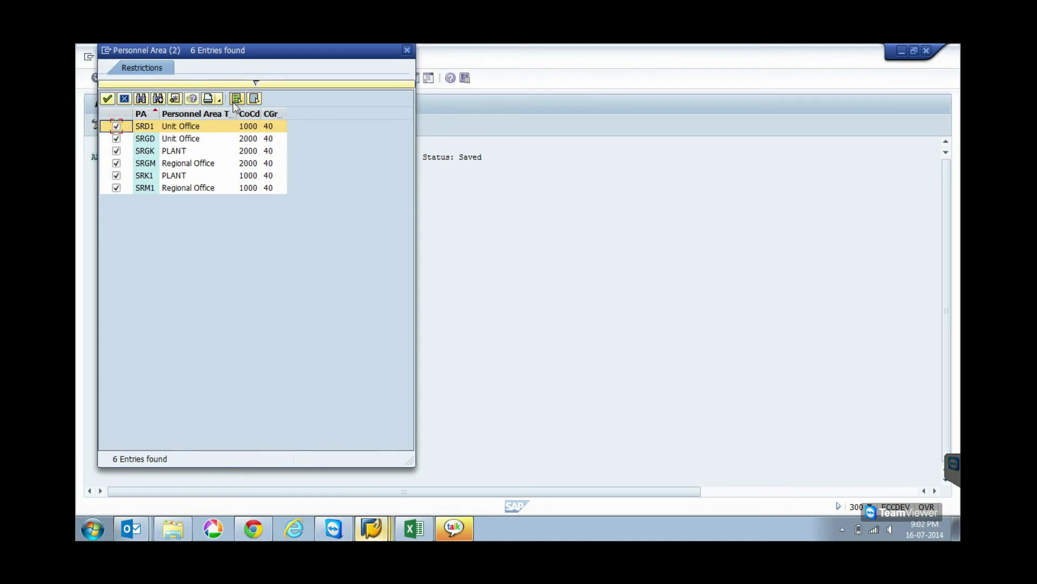
left_click(107, 99)
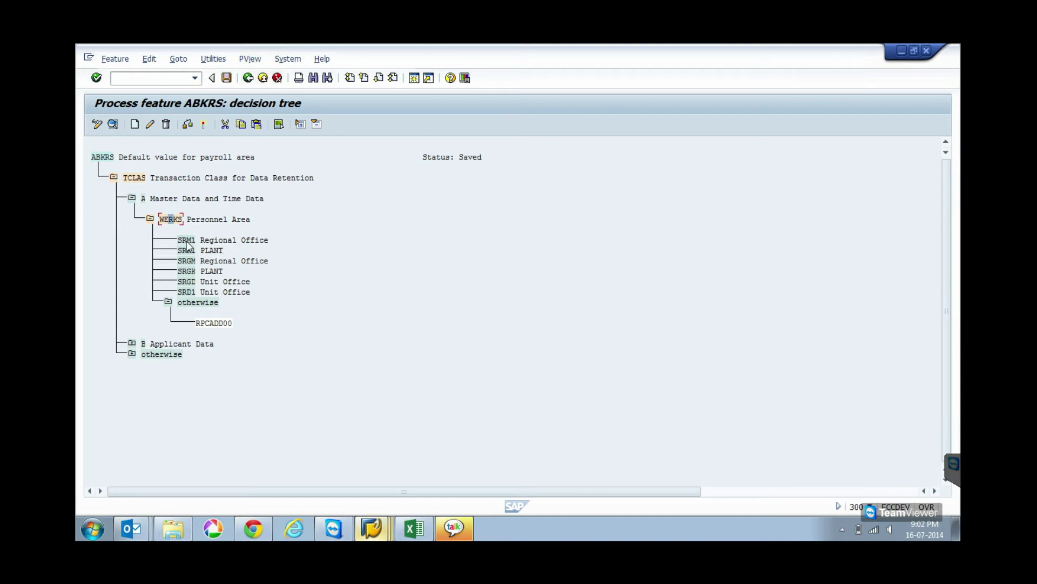
Create a return value node SM under personnel area SRM1 Regional Office
left_click(187, 241)
left_click(134, 125)
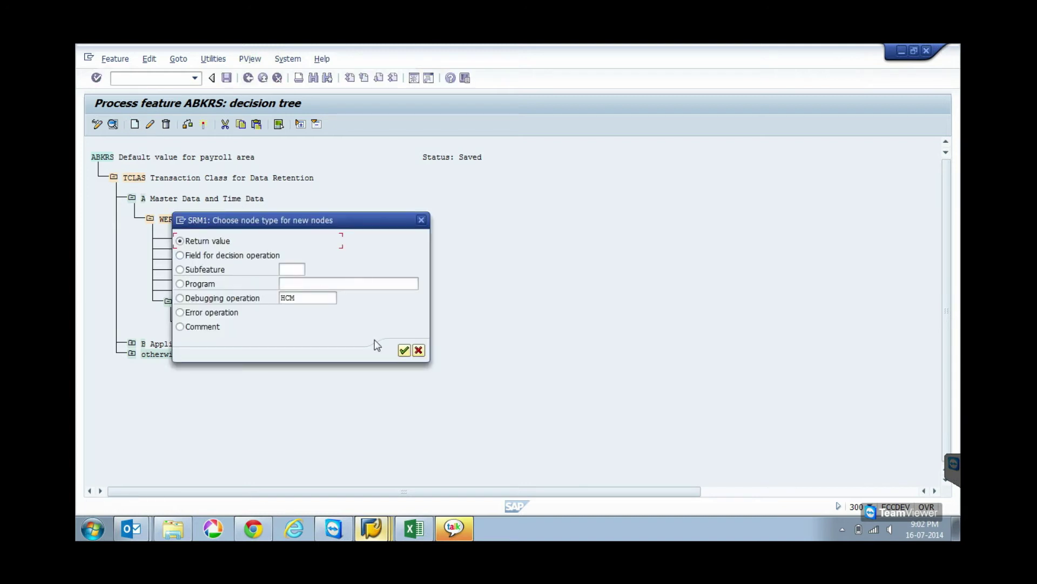
left_click(404, 350)
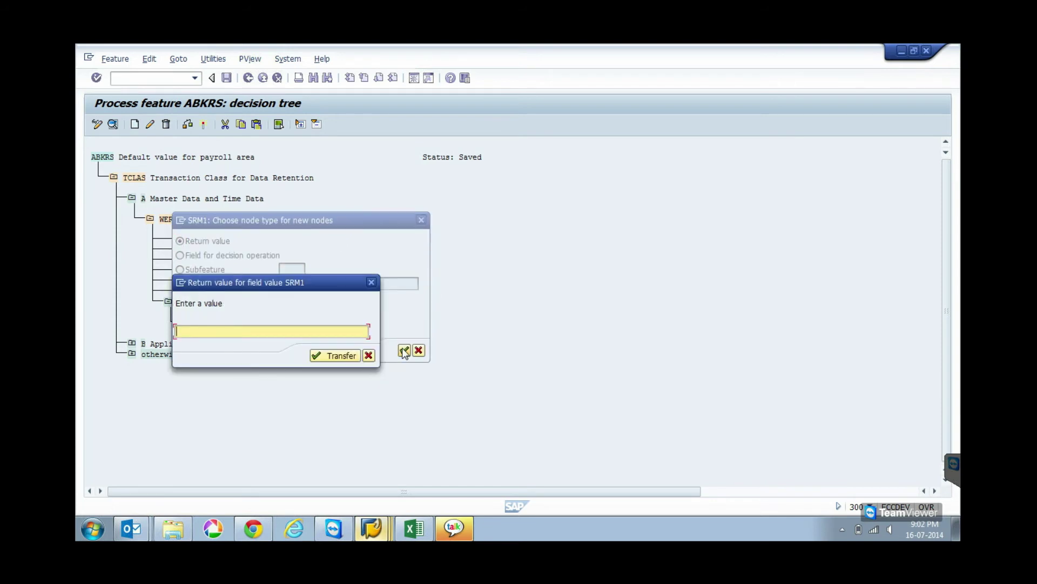
type("sm")
key("Return")
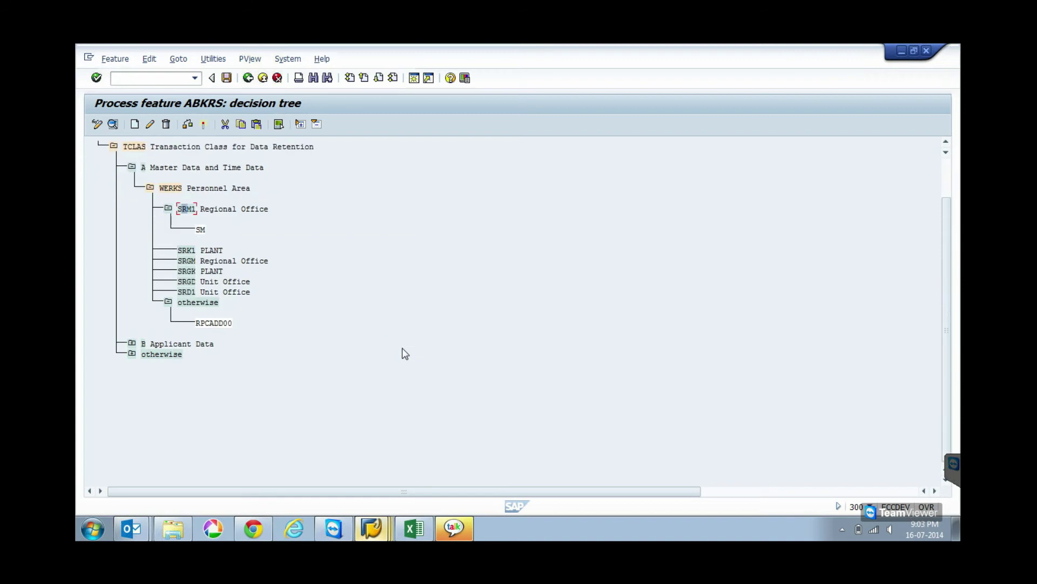
Copy the return value SM from SRM1 and paste it as a subordinate node of SRGM Regional Office
left_click(200, 230)
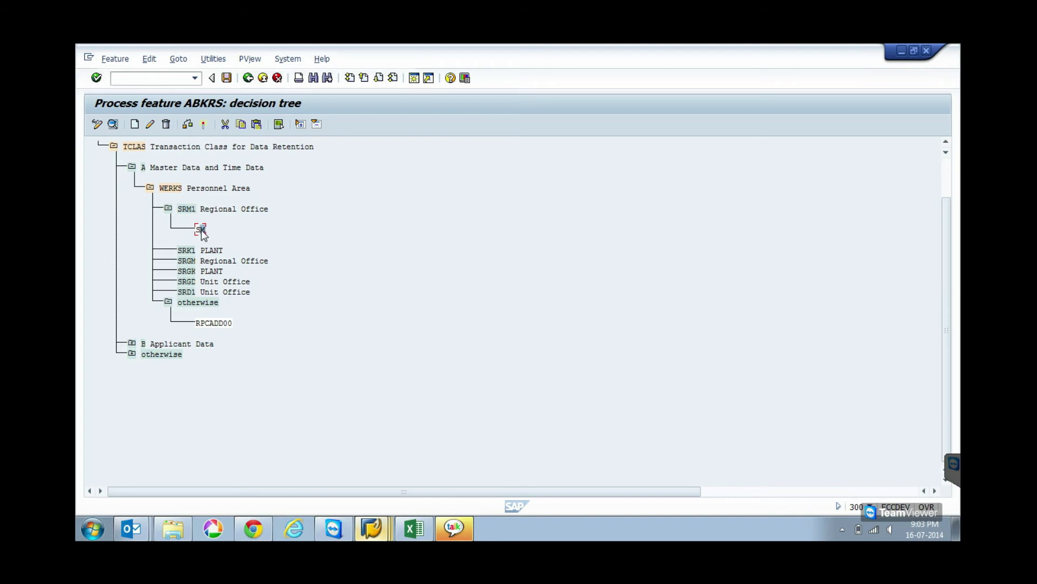
left_click(246, 126)
left_click(201, 261)
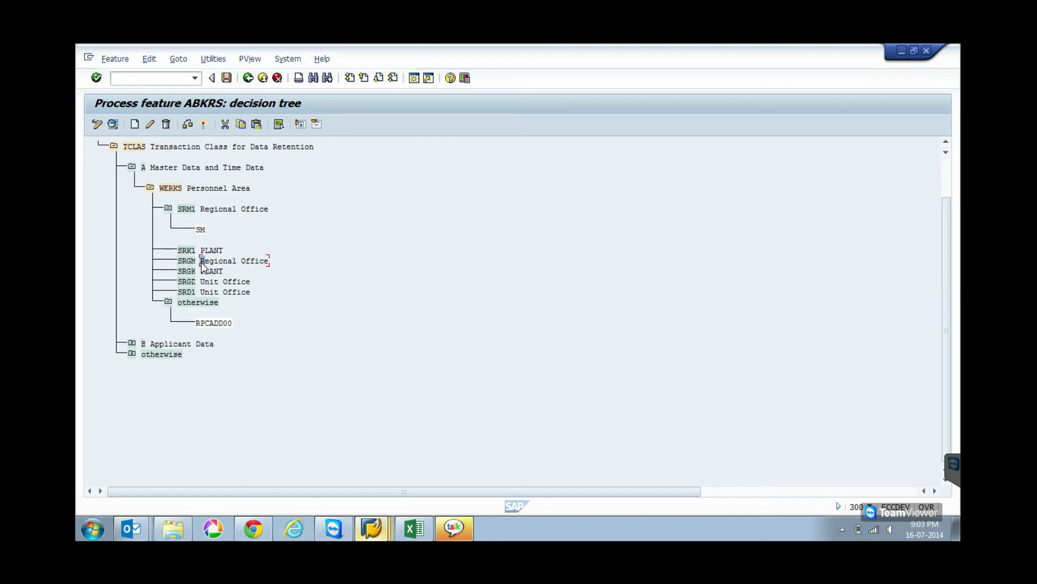
left_click(257, 125)
left_click(203, 301)
left_click(309, 321)
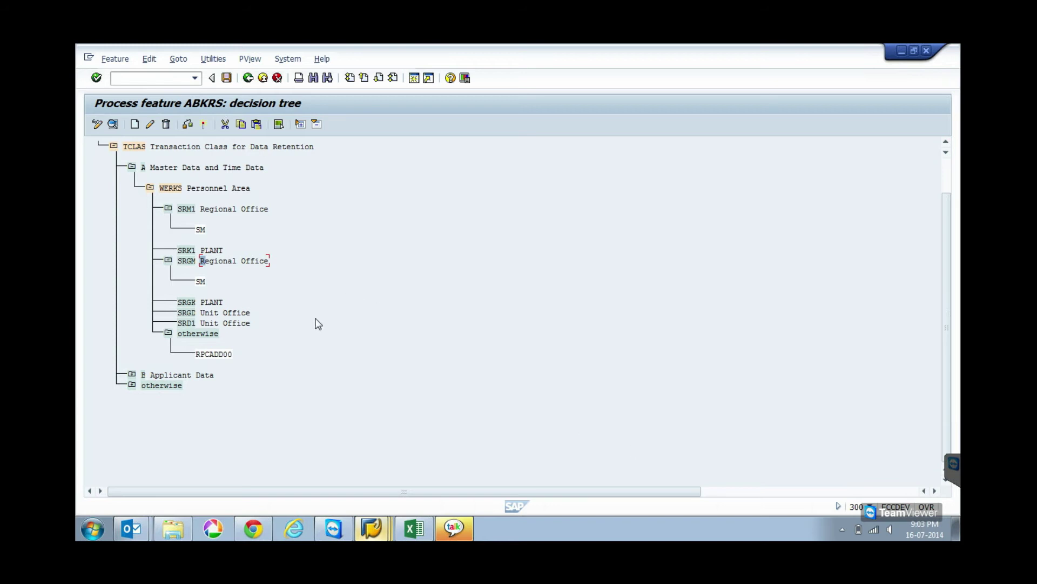
Create a return value node SK under personnel area SRK1 PLANT
left_click(185, 251)
left_click(135, 124)
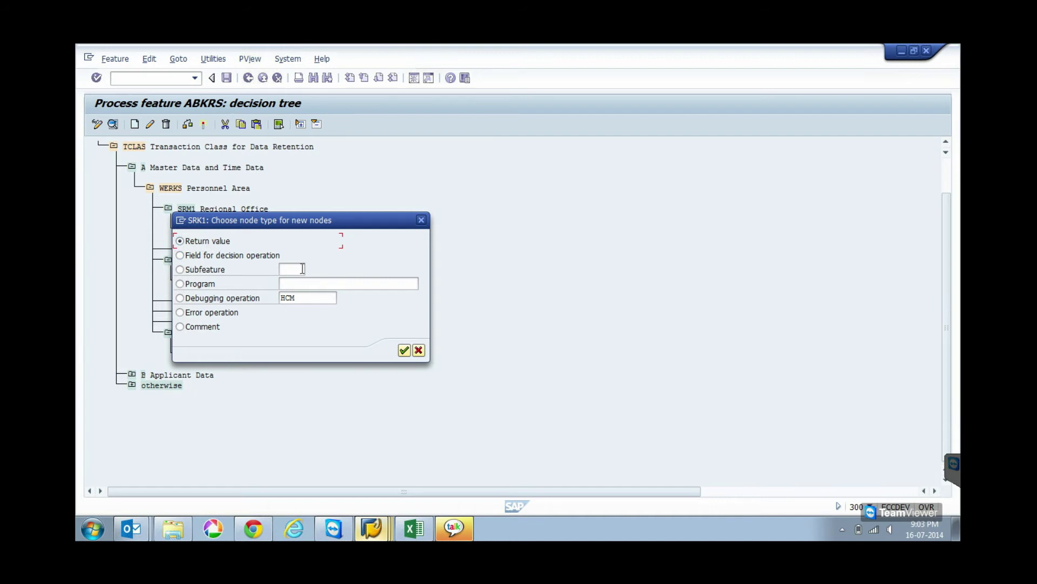
left_click(301, 269)
type("SK")
key("BackSpace")
key("BackSpace")
left_click(404, 351)
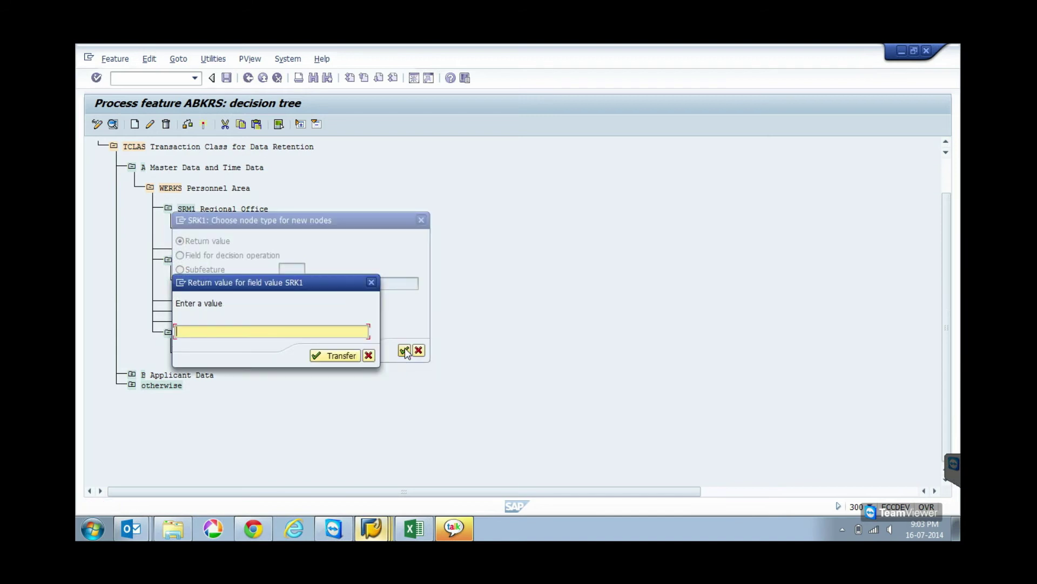
type("s")
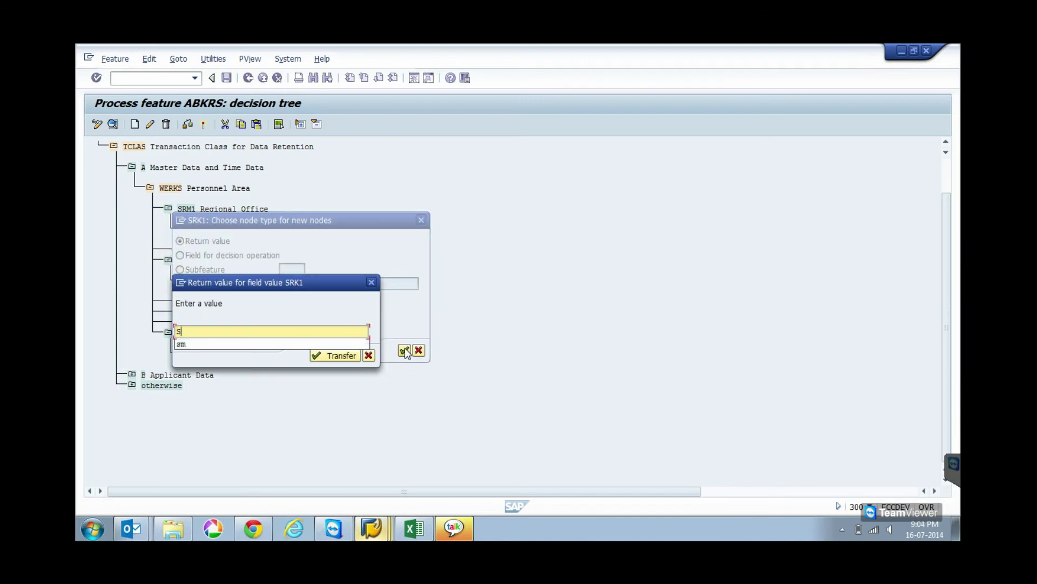
type("k")
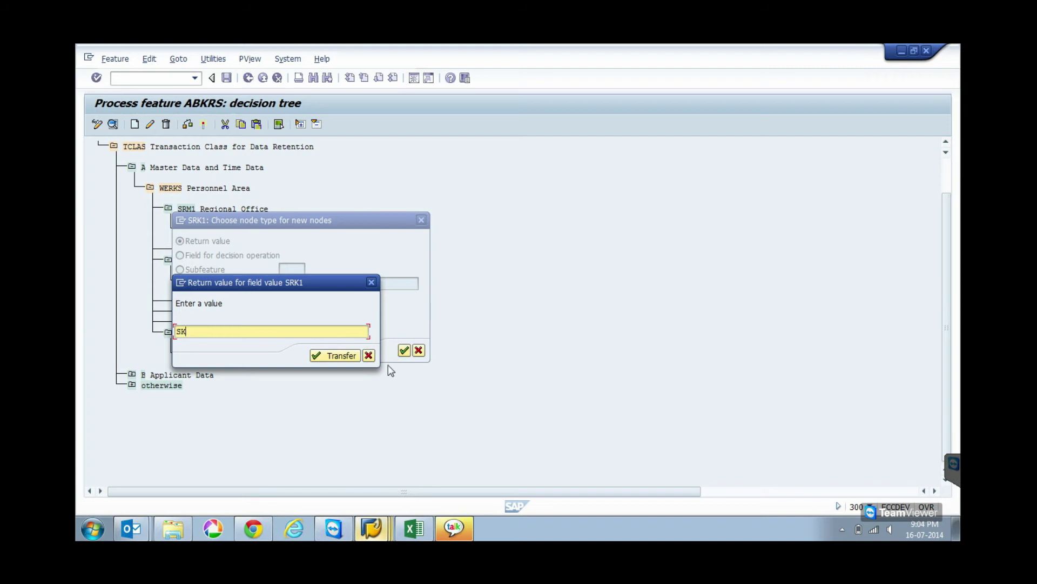
left_click(346, 356)
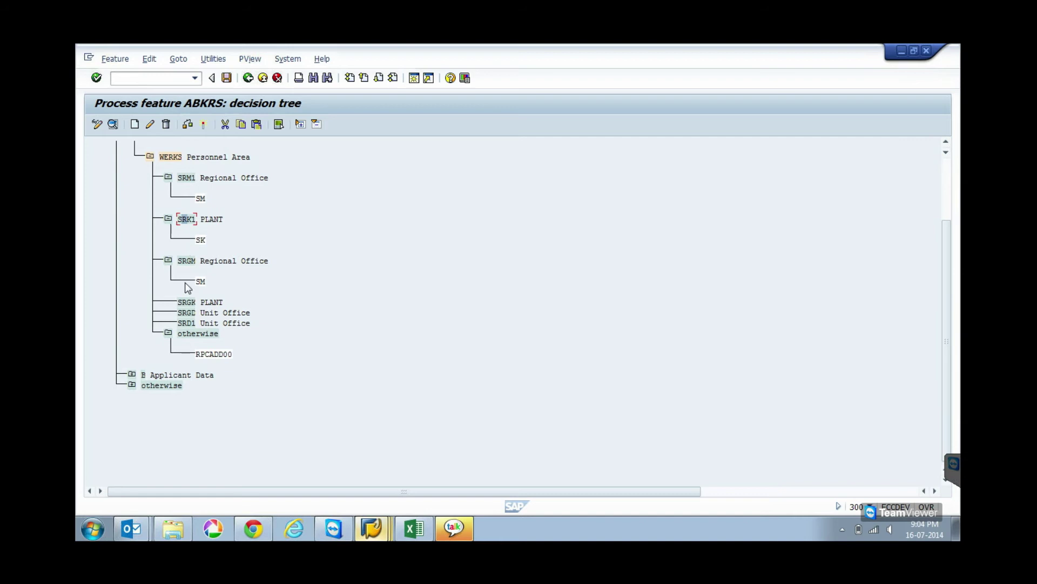
Create a return value node SK under personnel area SRGK PLANT
left_click(187, 302)
left_click(135, 124)
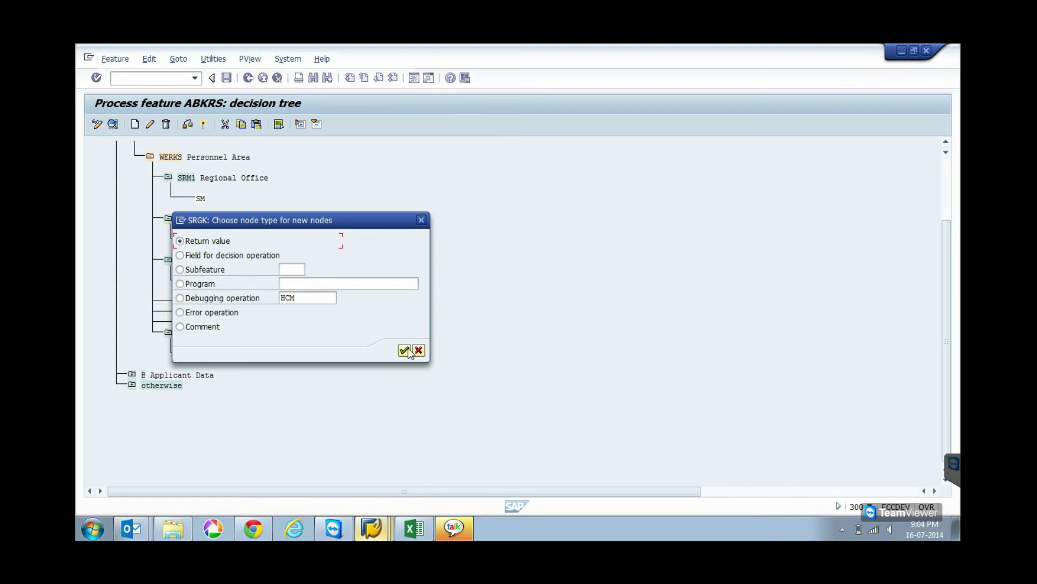
left_click(405, 350)
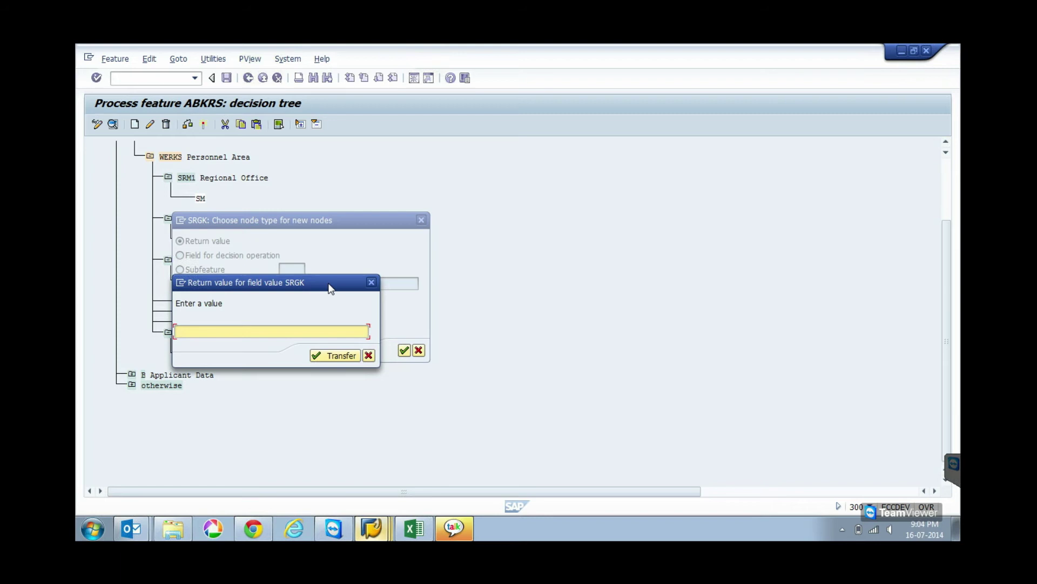
type("sk")
left_click(340, 355)
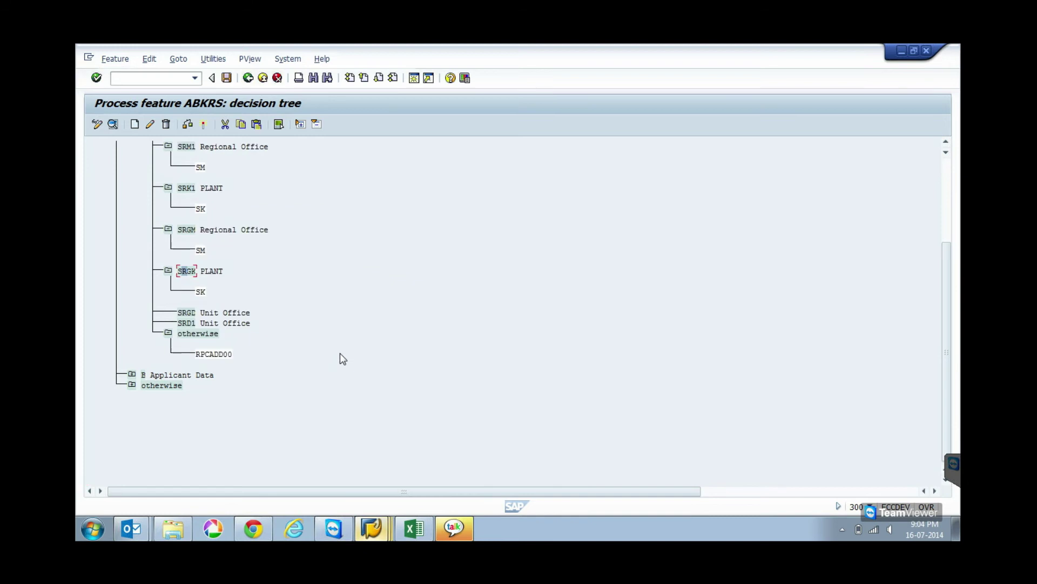
Create a return value node SD under personnel area SRGD Unit Office
left_click(185, 315)
left_click(133, 125)
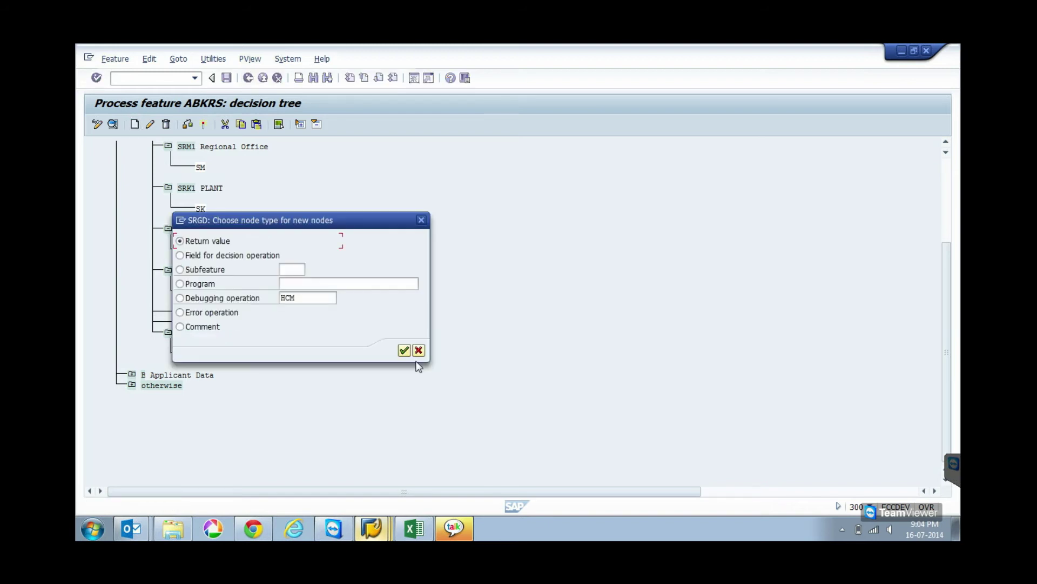
left_click(404, 351)
type("SD")
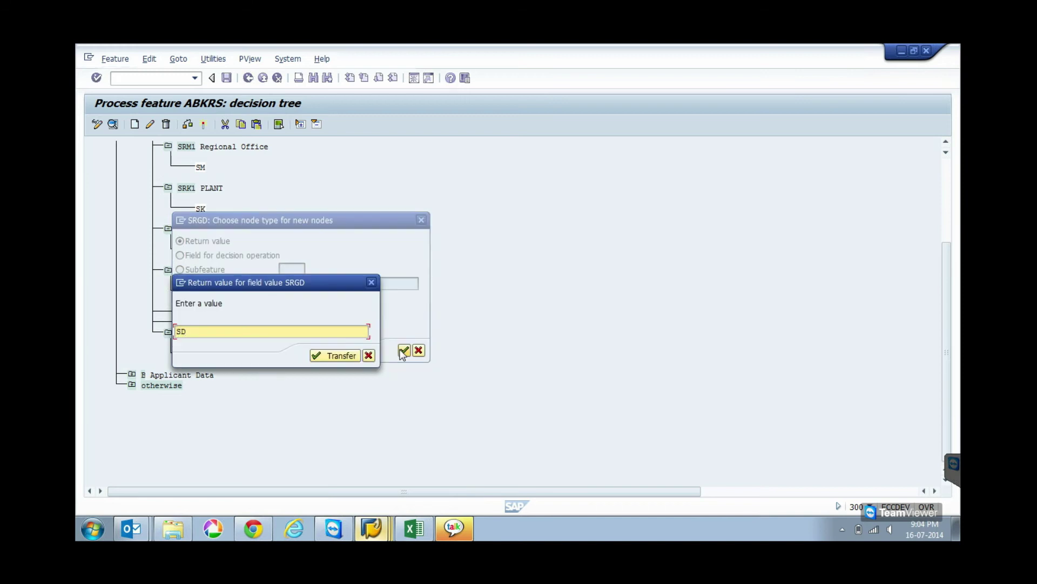
left_click(347, 356)
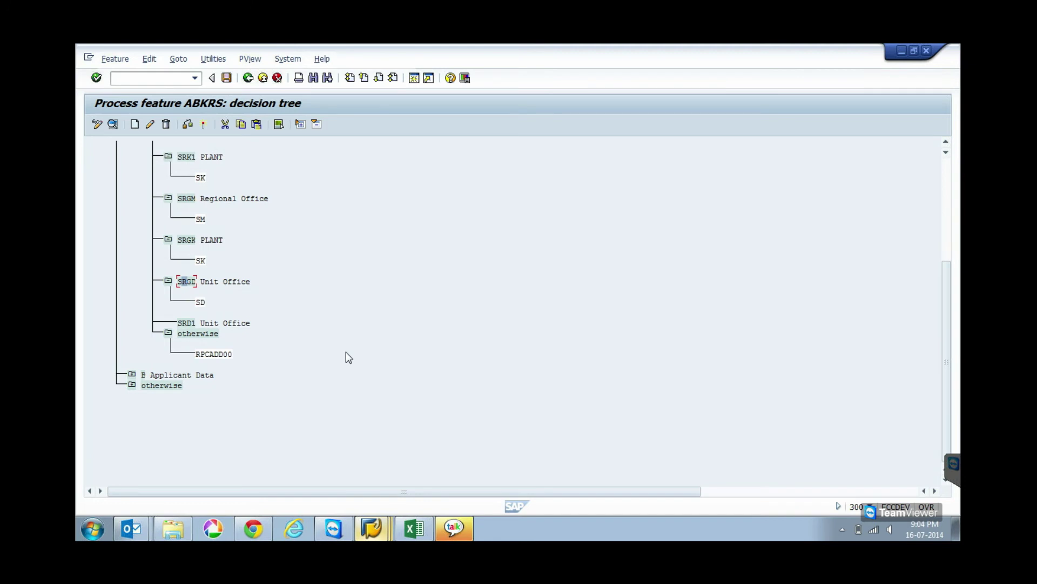
Create a return value node SD under personnel area SRD1 Unit Office
left_click(194, 322)
left_click(135, 124)
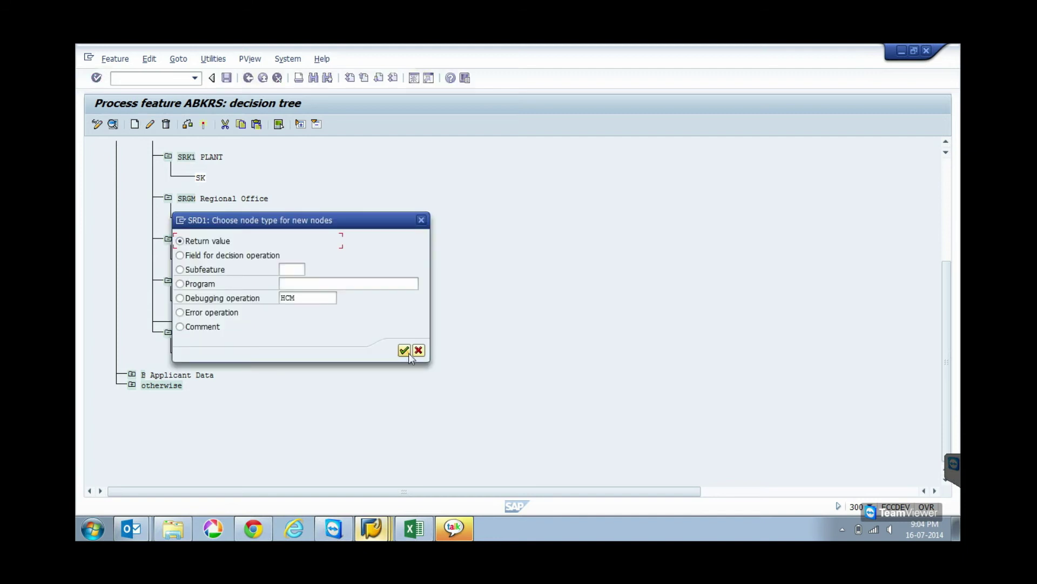
left_click(405, 351)
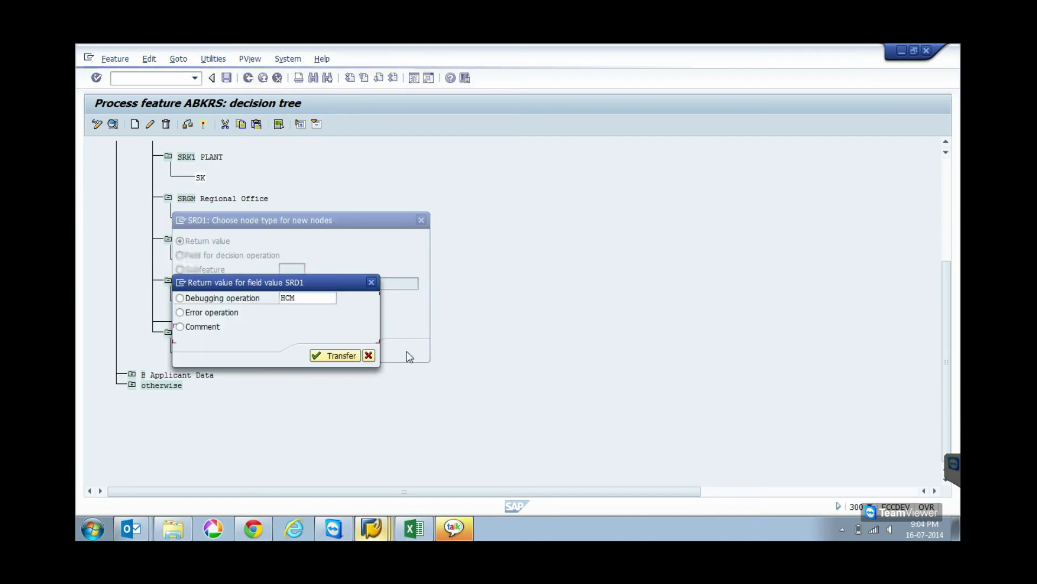
type("SD")
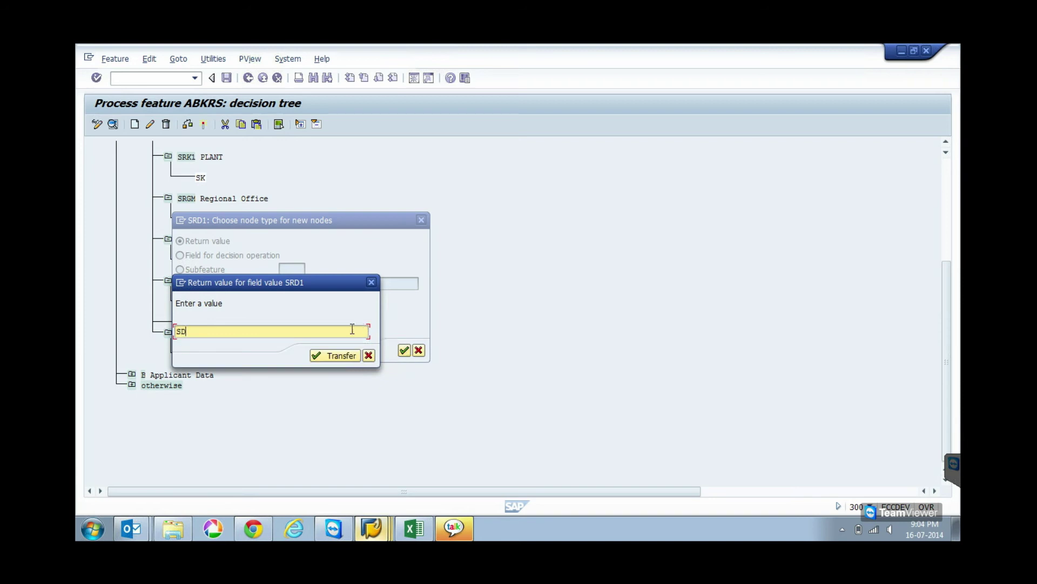
left_click(340, 355)
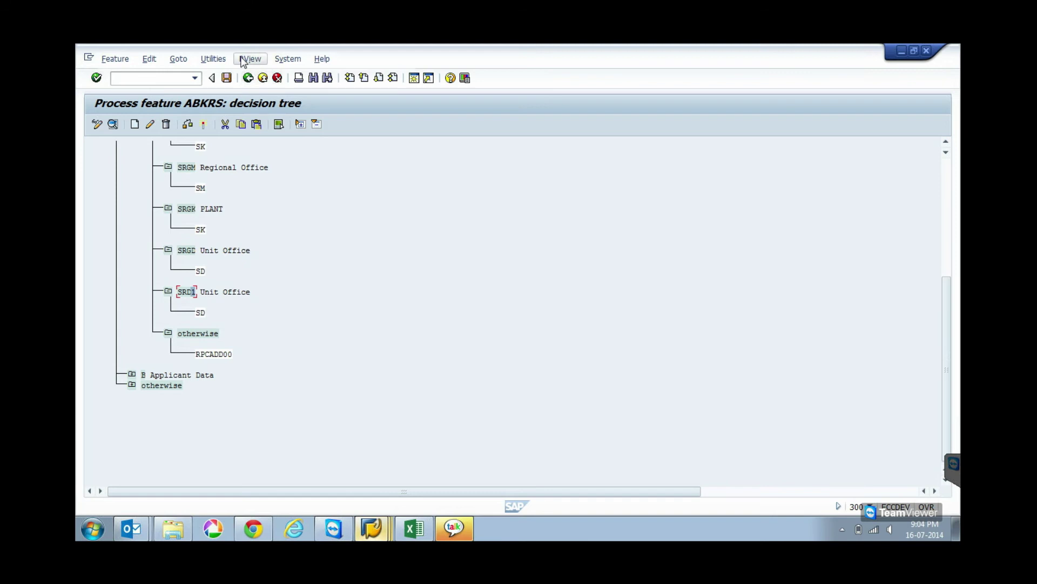
Save the feature ABKRS decision tree under the customizing request HCM_Payroll Data_16.07.2014
left_click(229, 79)
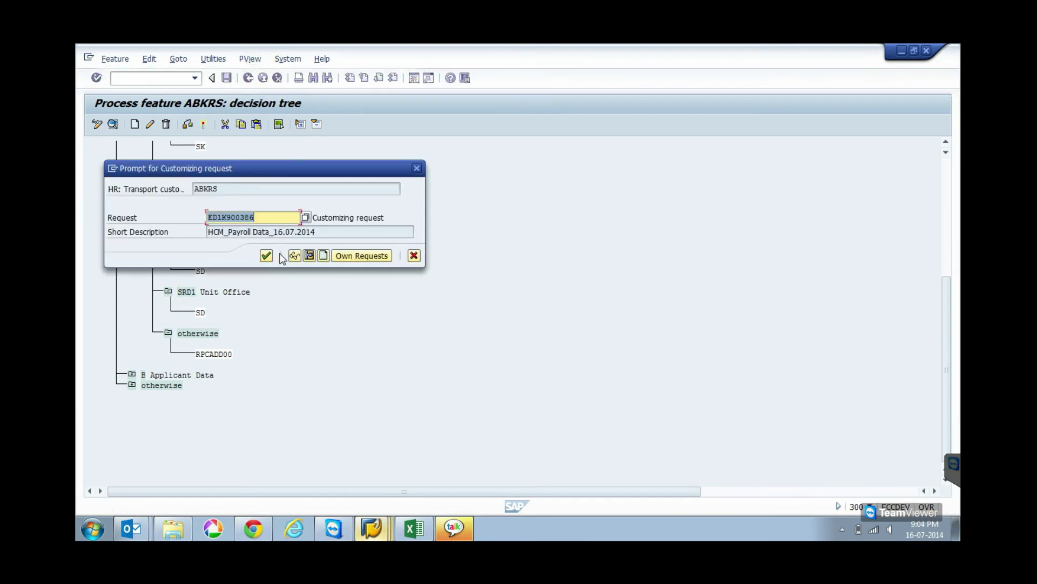
left_click(267, 255)
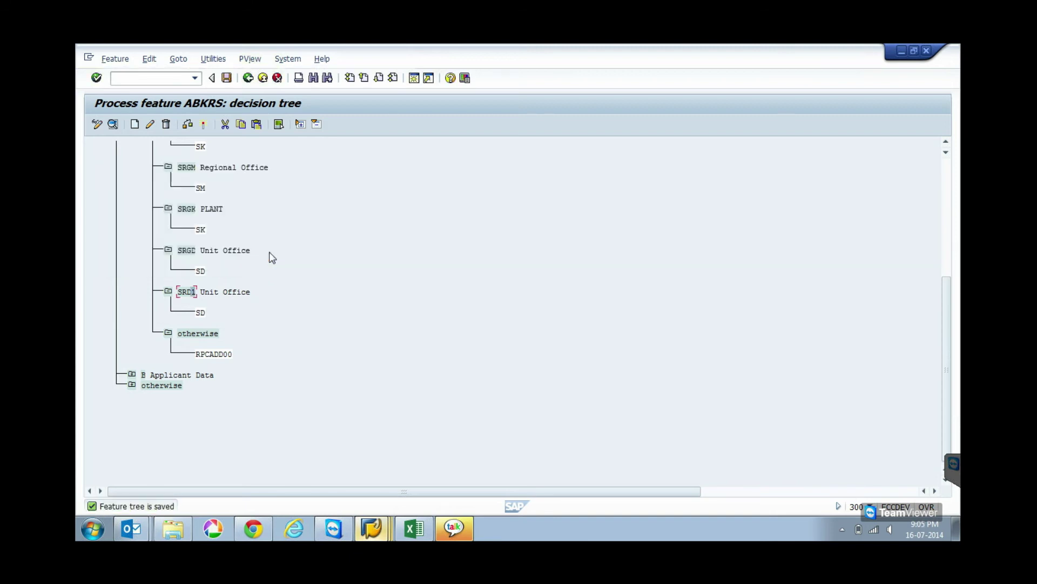
Replace the entry under the top-level otherwise branch with a program node RPCADD00
left_click(131, 385)
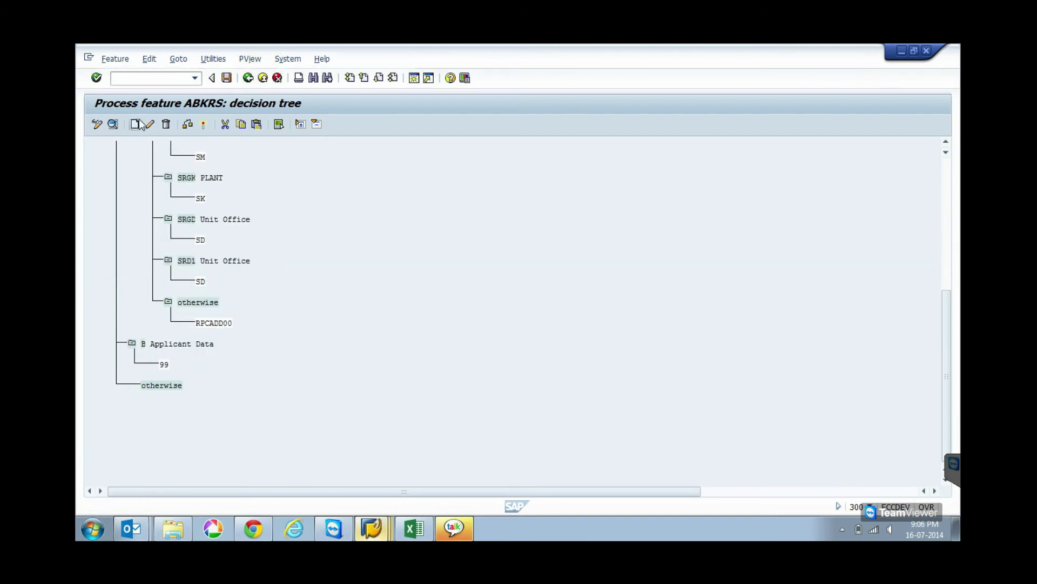
left_click(138, 125)
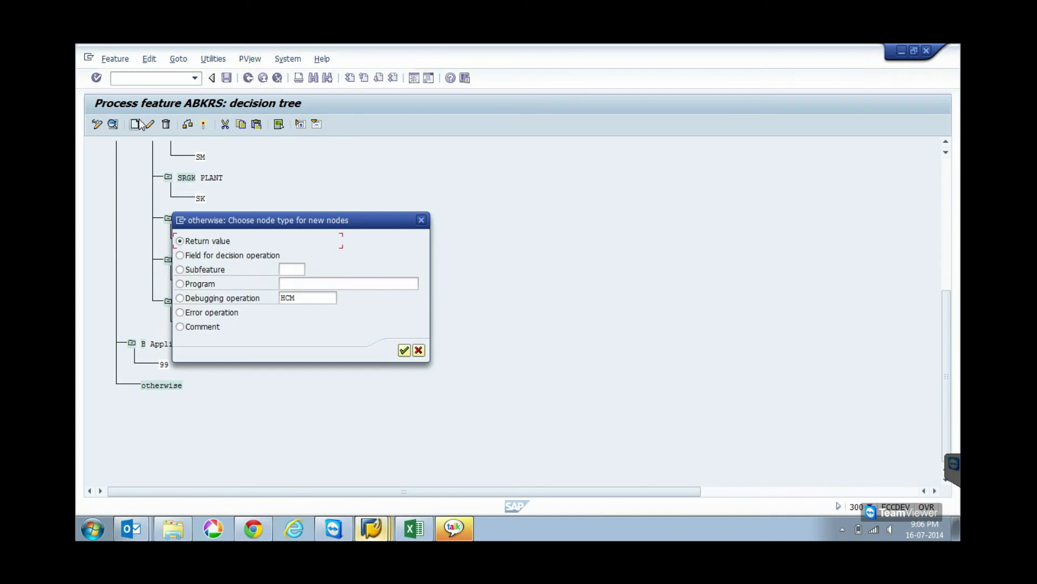
left_click(204, 285)
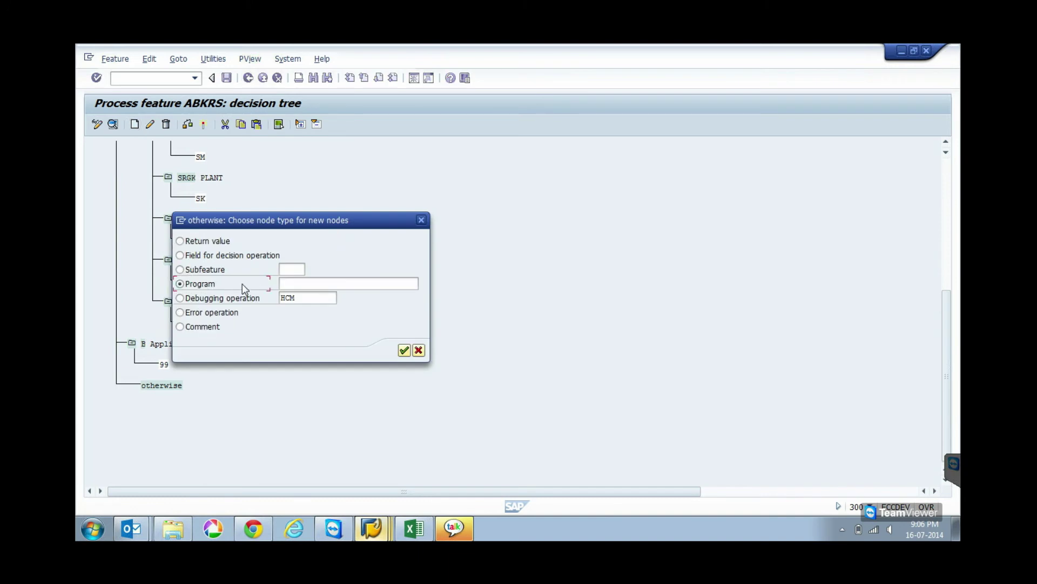
left_click(301, 285)
type("RPCADD00")
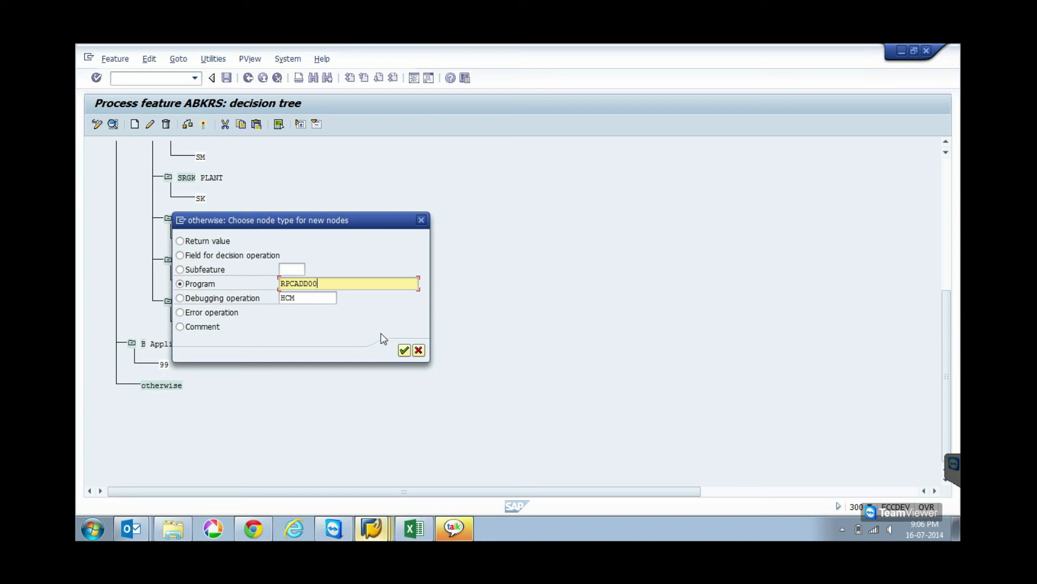
left_click(404, 350)
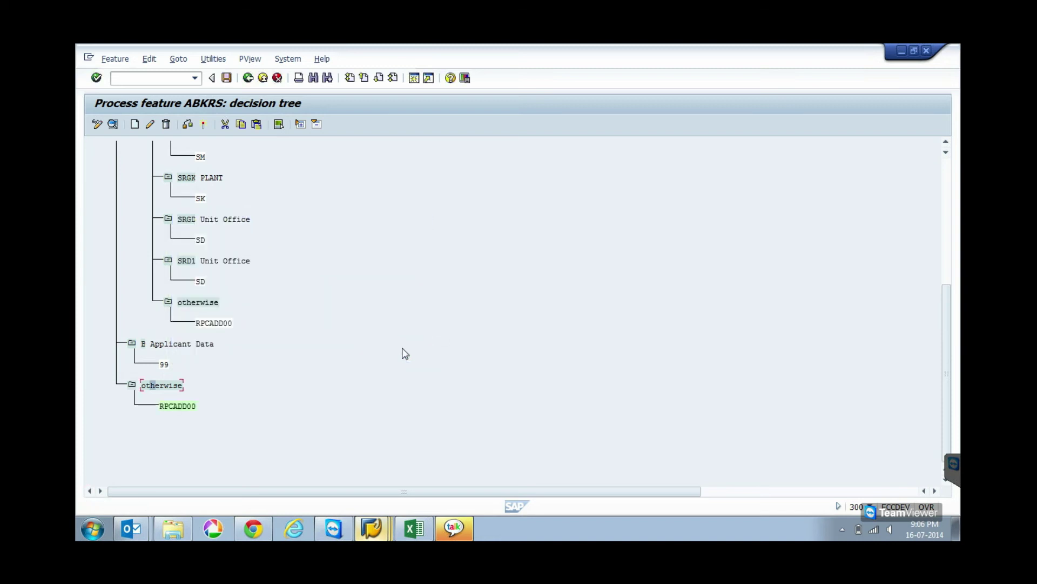
Copy the return value RPCADD00 from the otherwise branch under WERKS Personnel Area and delete that node
left_click(201, 323)
left_click(150, 125)
key("ctrl+c")
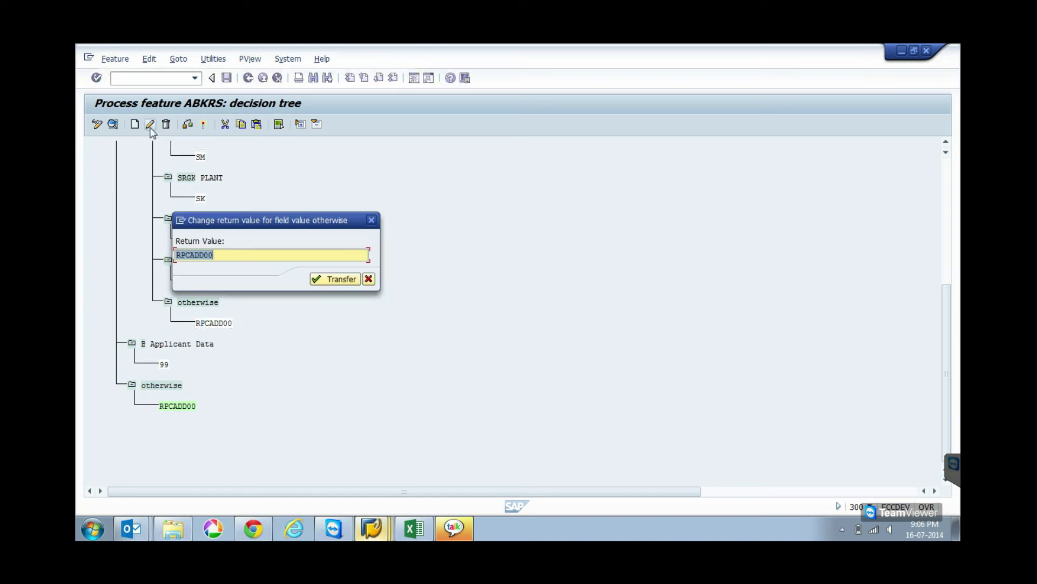
key("Delete")
left_click(368, 279)
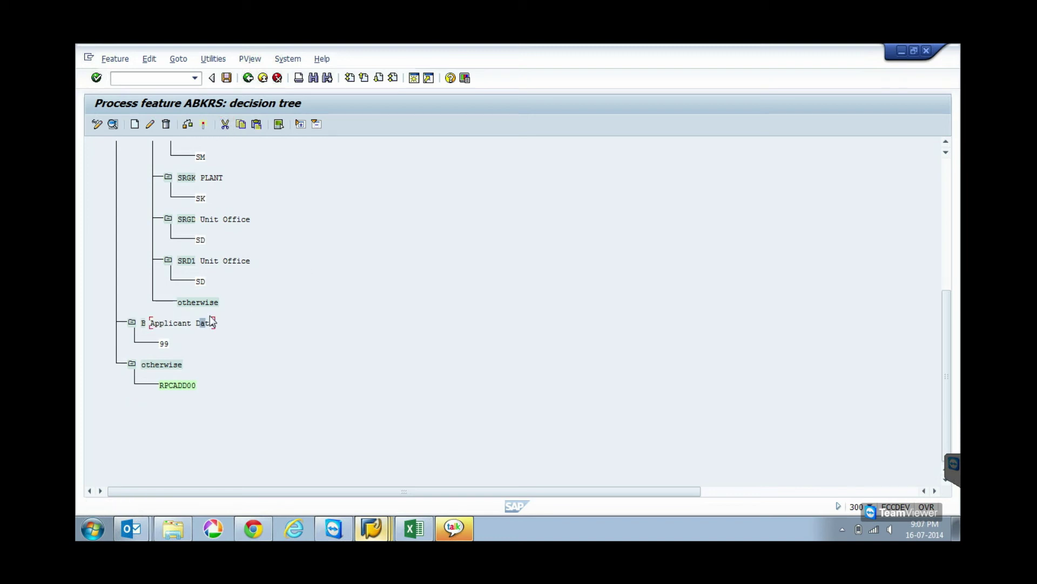
Create a program node RPCADD00 under the otherwise branch of WERKS Personnel Area
left_click(187, 304)
left_click(135, 125)
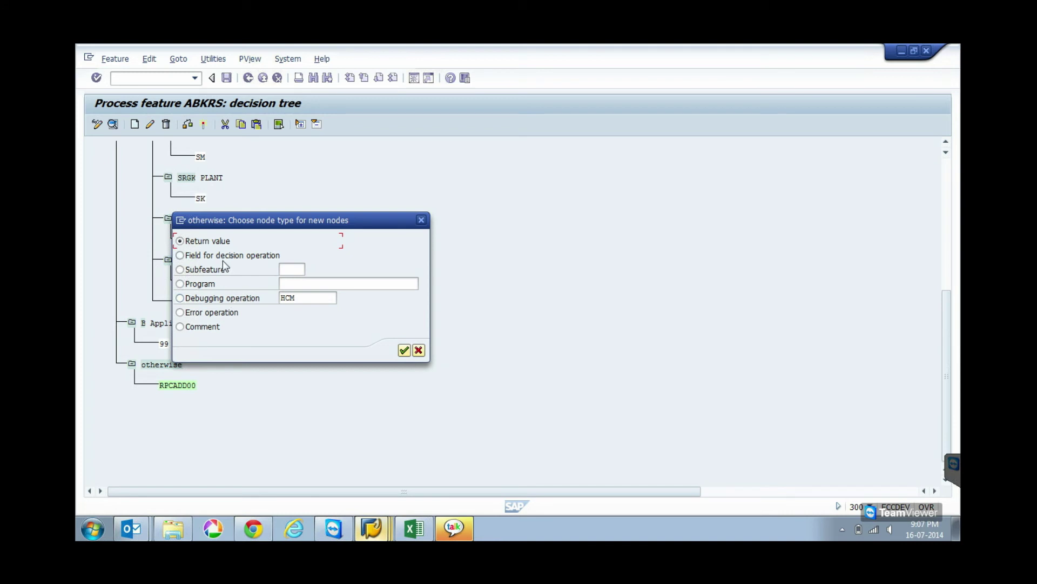
left_click(211, 284)
left_click(294, 285)
key("ctrl+v")
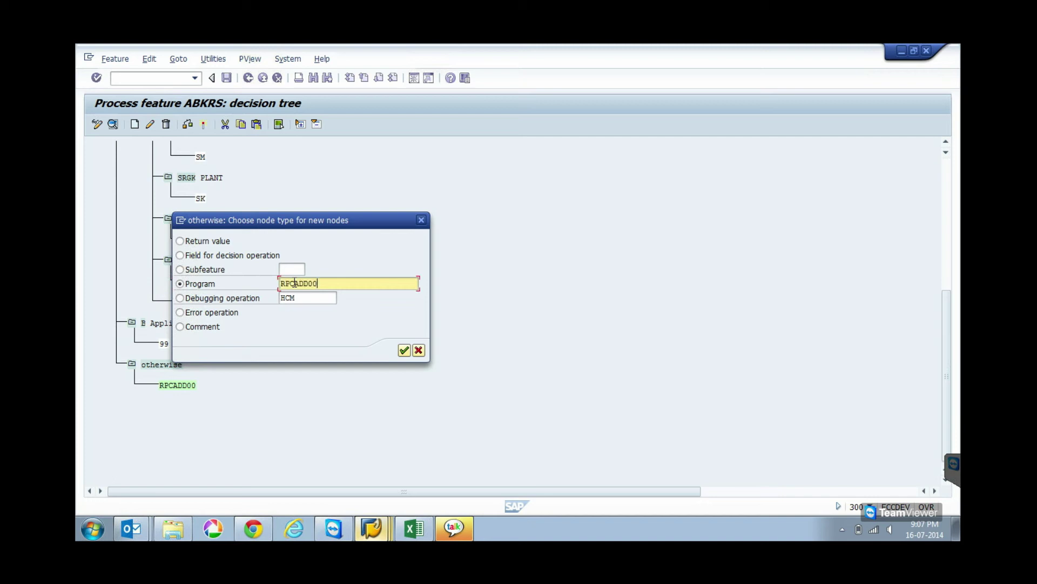
left_click(403, 350)
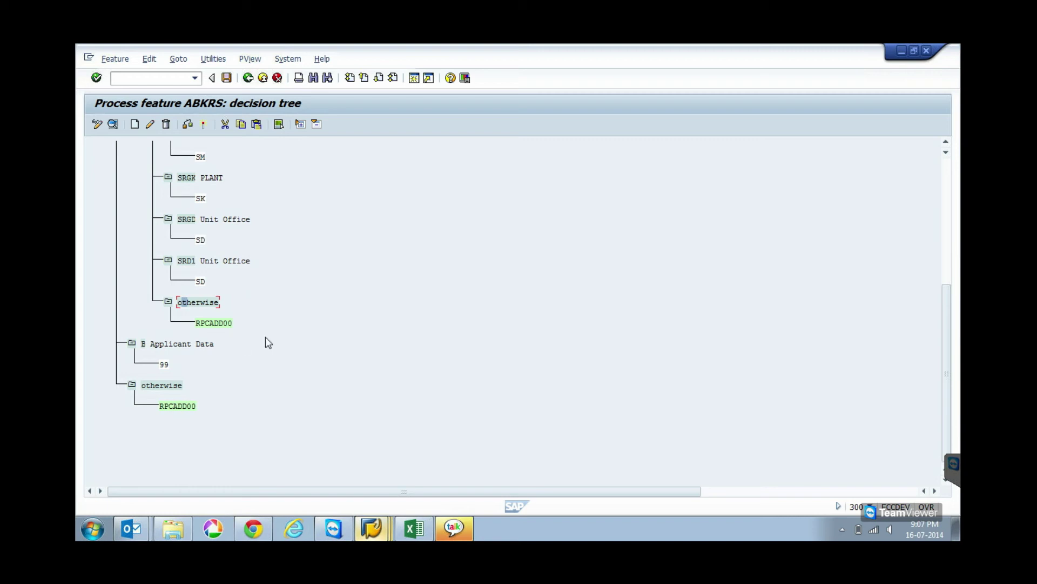
Save and activate feature ABKRS under the customizing request HCM_Payroll Data_16.07.2014, and leave the decision tree
scroll(269, 340, "up", 2)
scroll(271, 345, "up", 4)
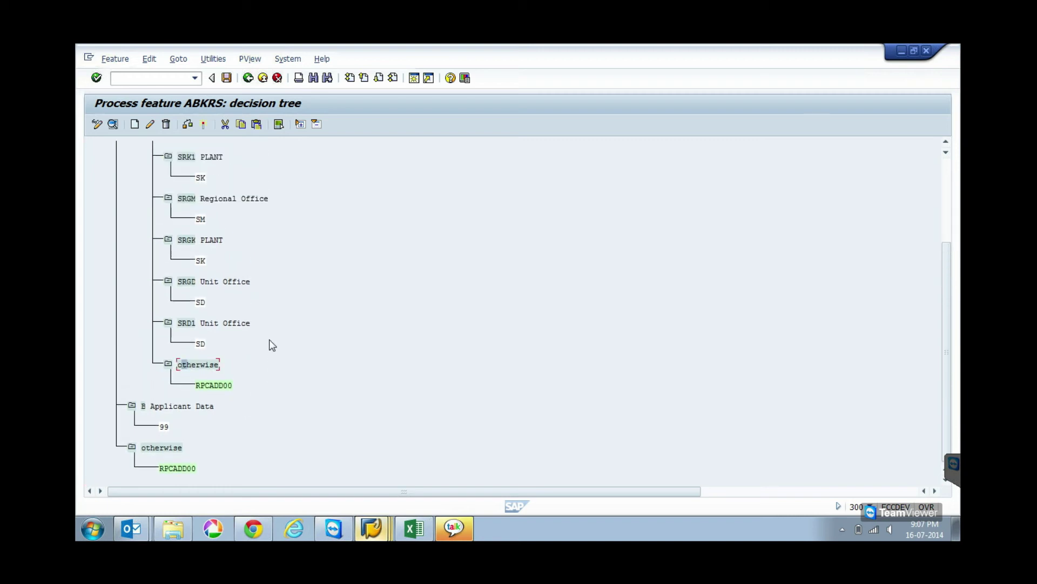
scroll(272, 344, "up", 3)
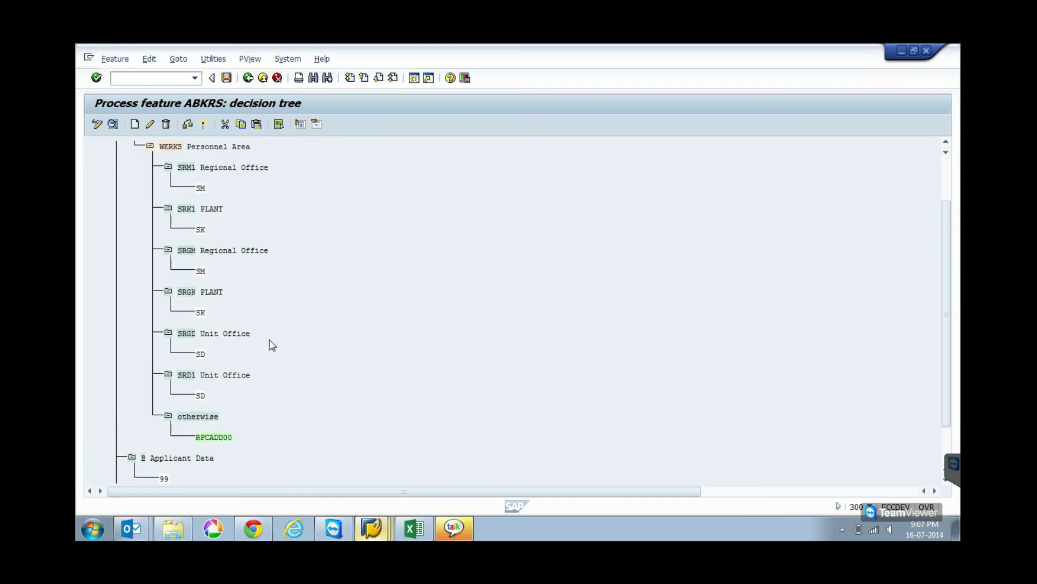
scroll(272, 345, "up", 1)
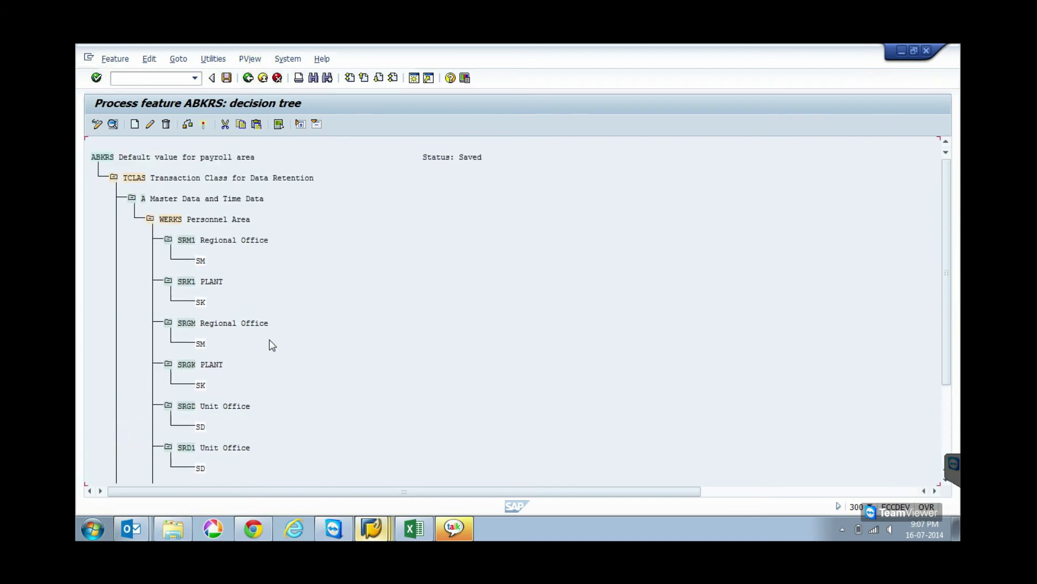
left_click(150, 220)
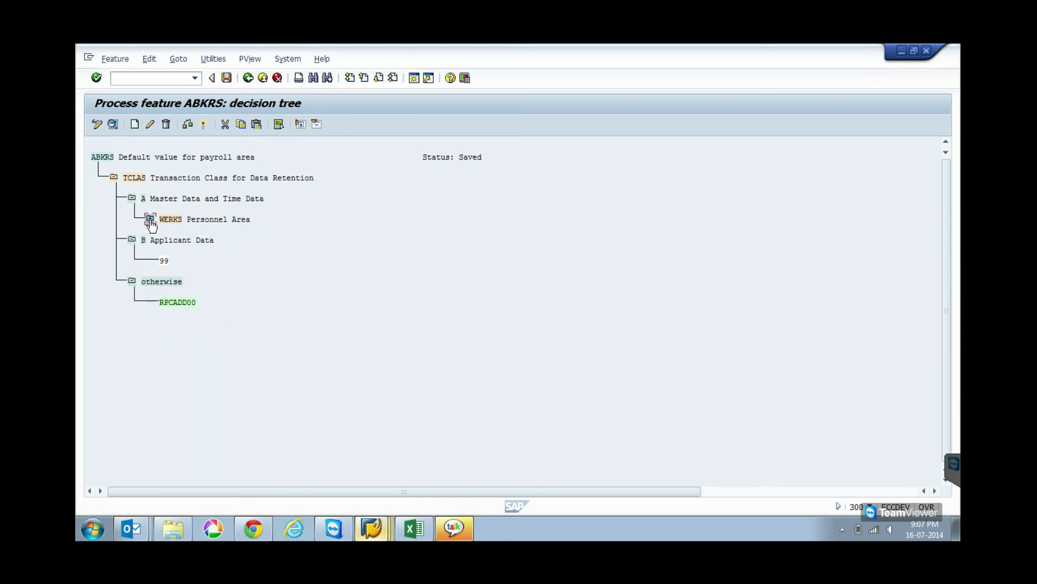
left_click(151, 220)
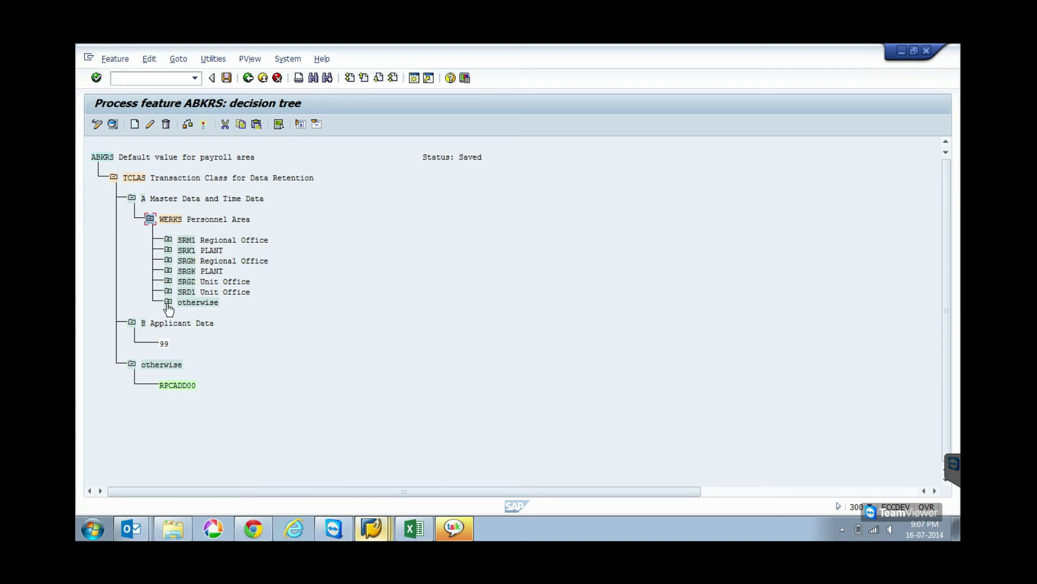
left_click(226, 79)
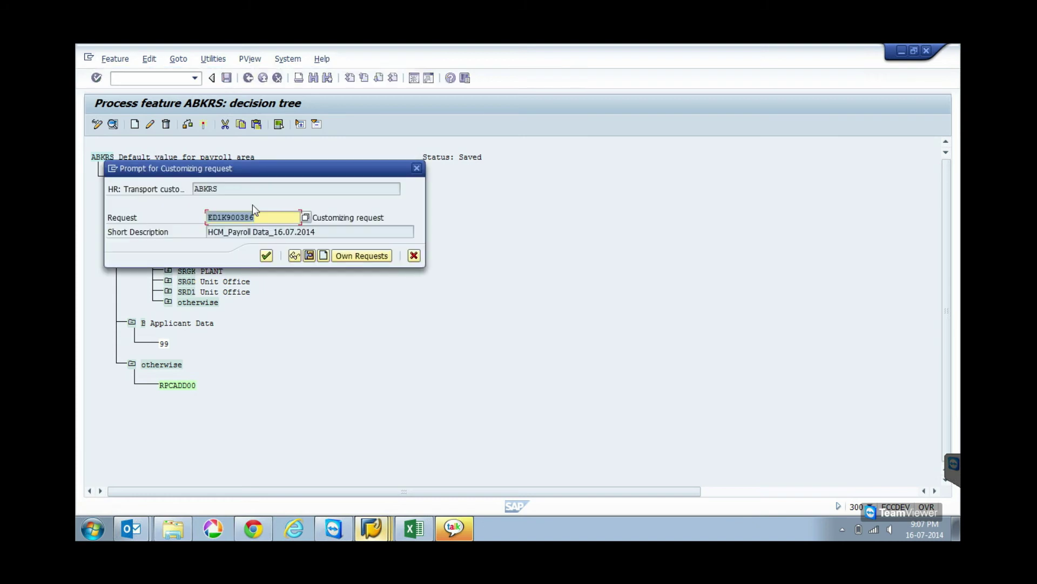
left_click(266, 256)
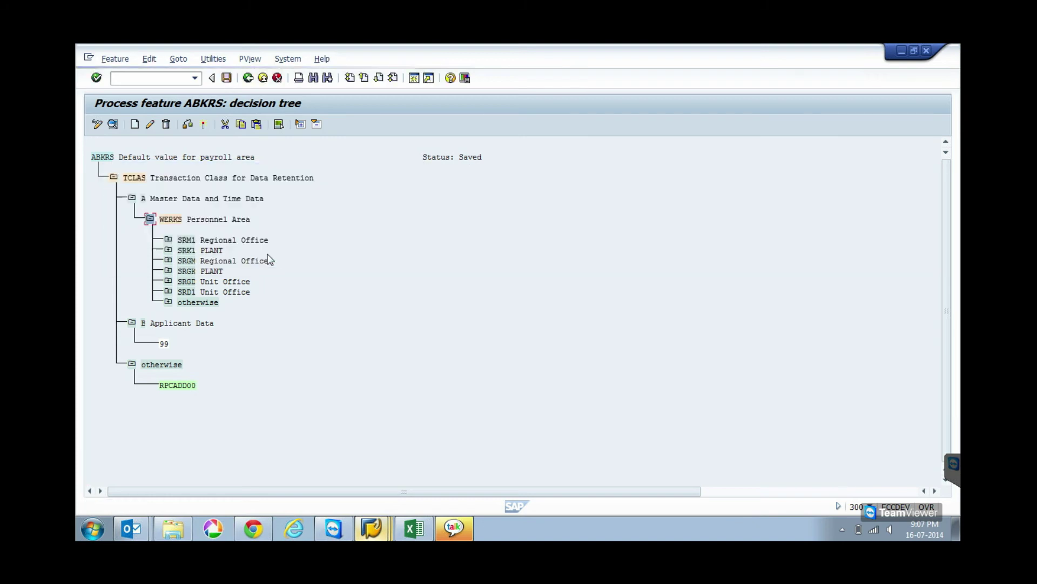
left_click(204, 125)
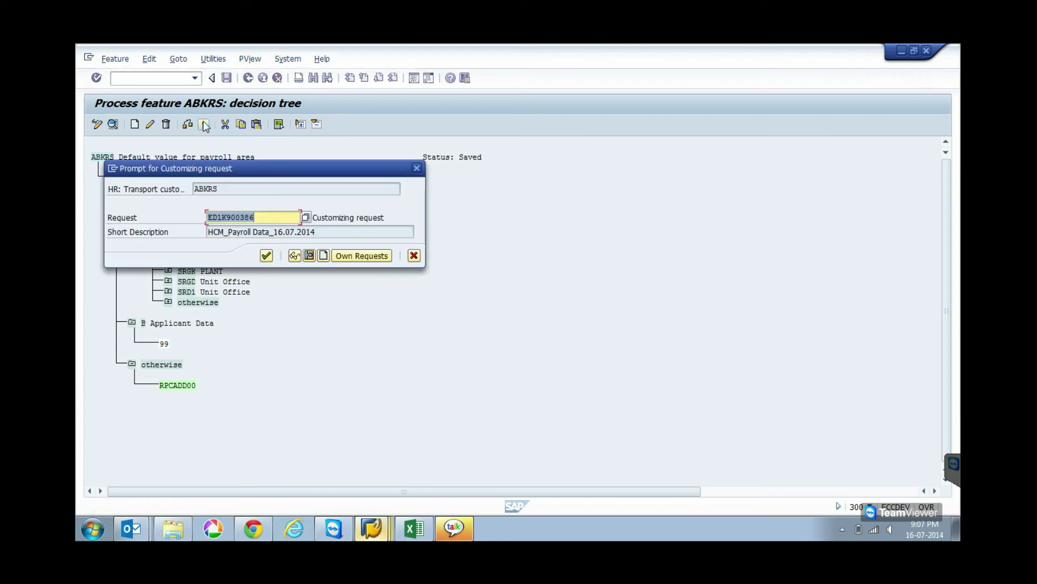
left_click(266, 256)
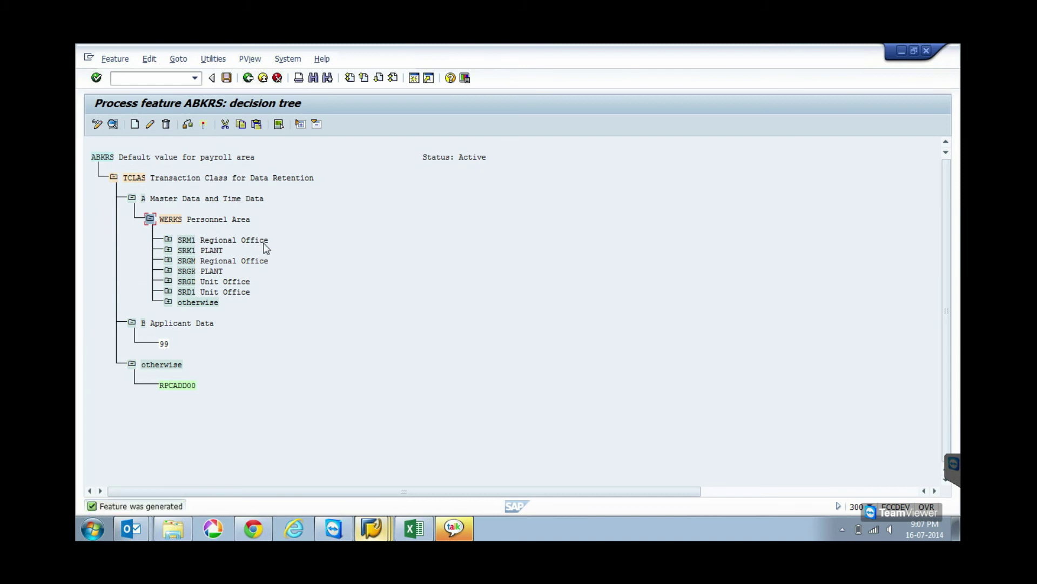
left_click(247, 81)
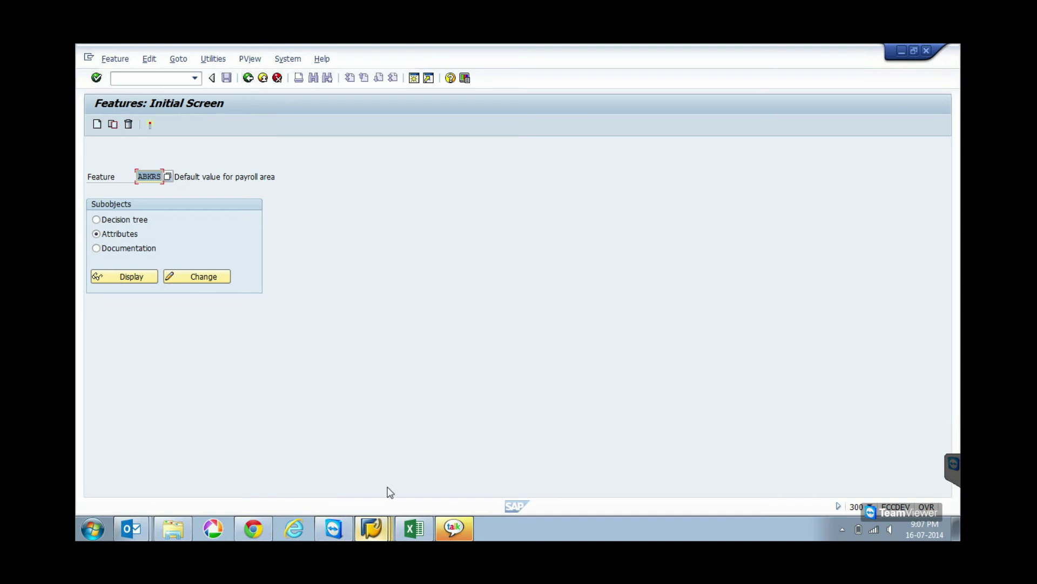
Switch to the Display IMG session and view the activities under Organizational Plan
mouse_move(384, 536)
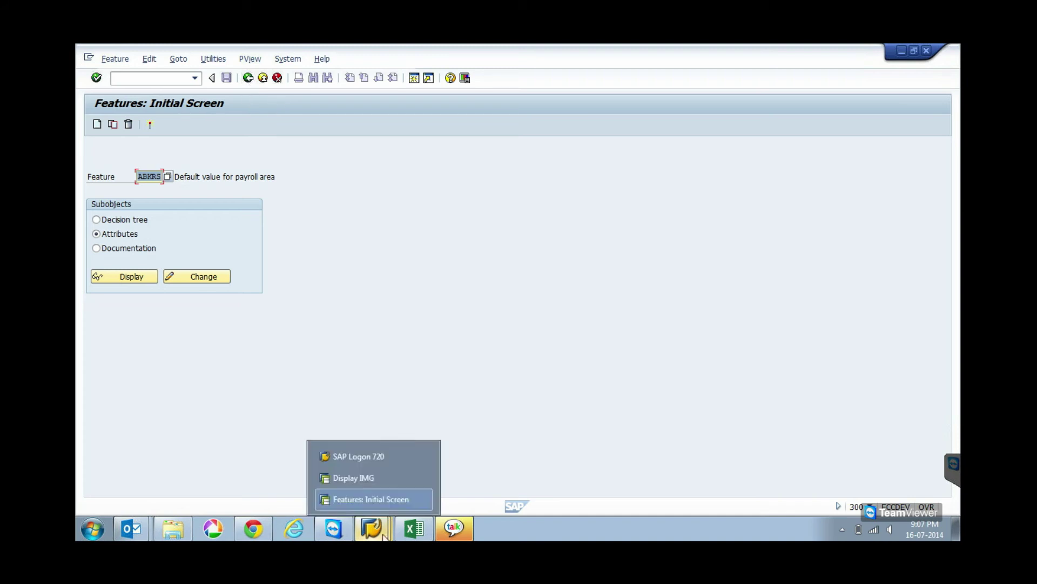
left_click(368, 479)
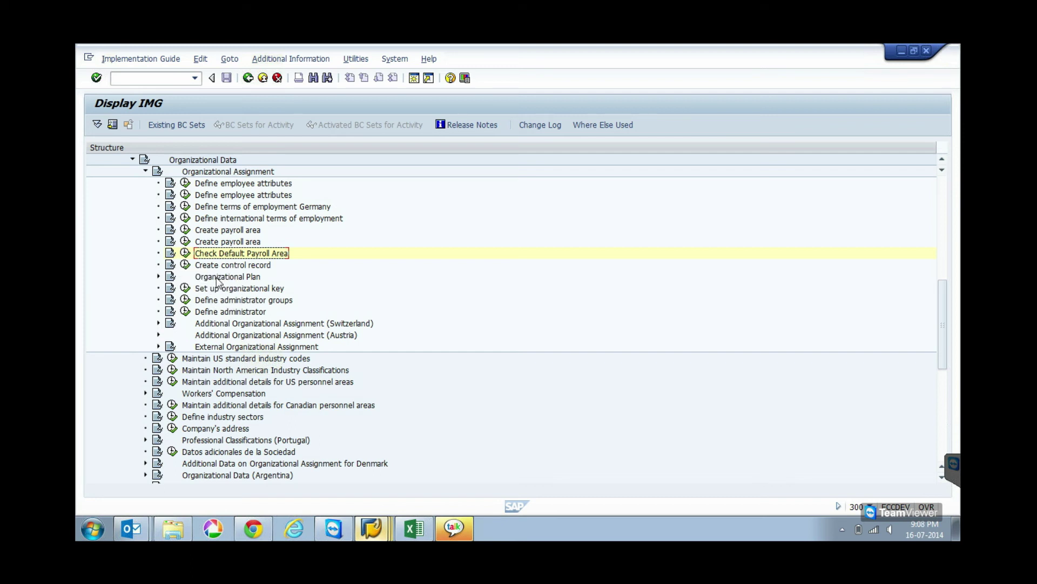
left_click(159, 278)
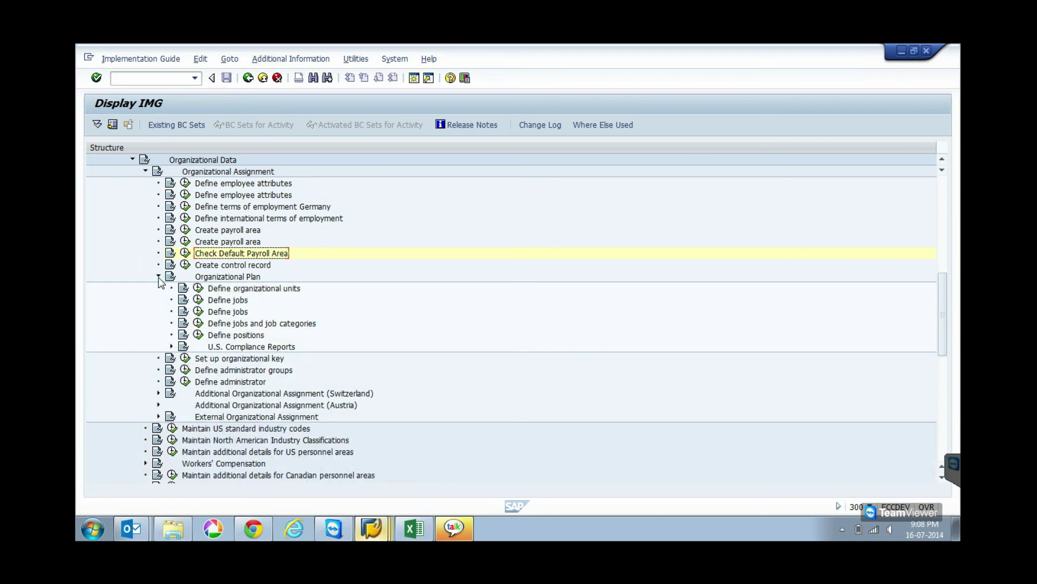
left_click(159, 277)
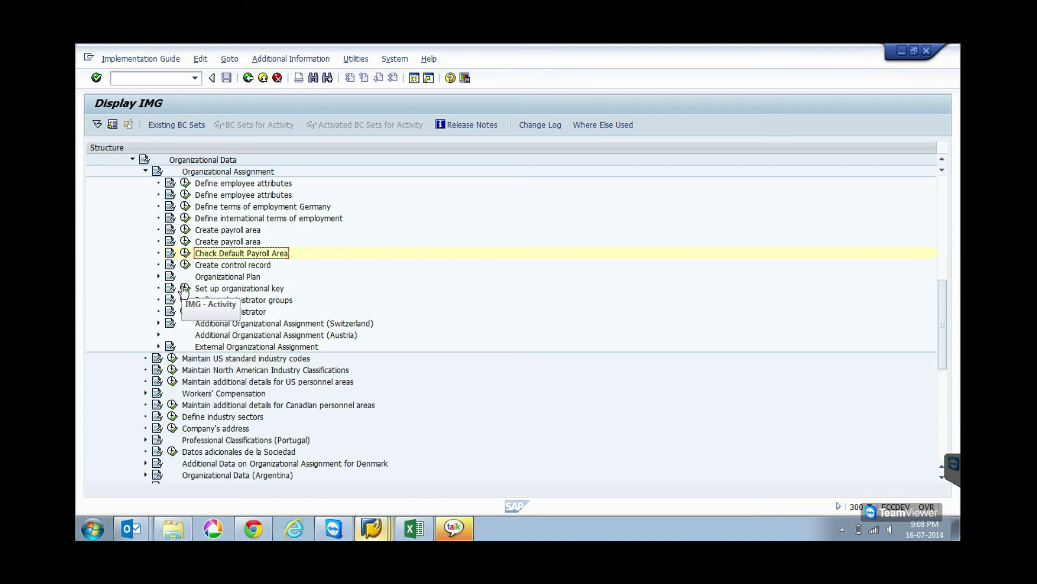
Open feature VDSK1 from the Set up organizational key activity and view its otherwise branch
left_click(185, 288)
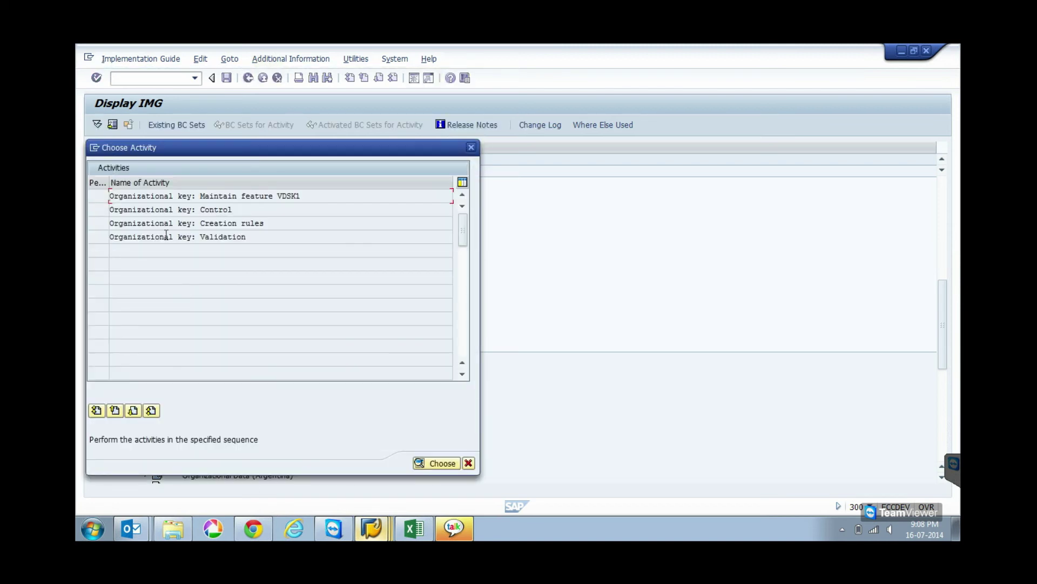
double_click(162, 196)
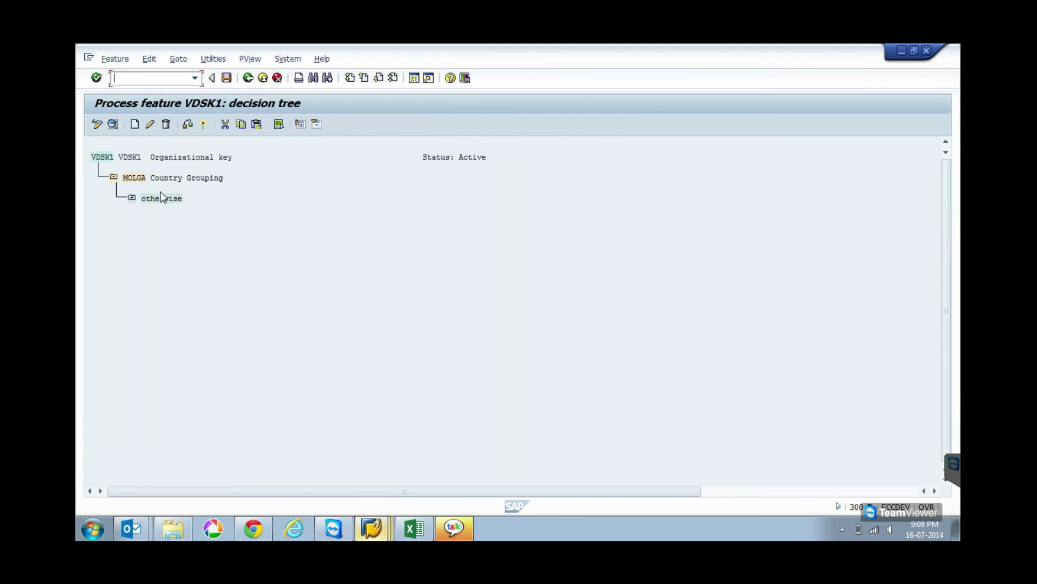
left_click(131, 198)
left_click(246, 81)
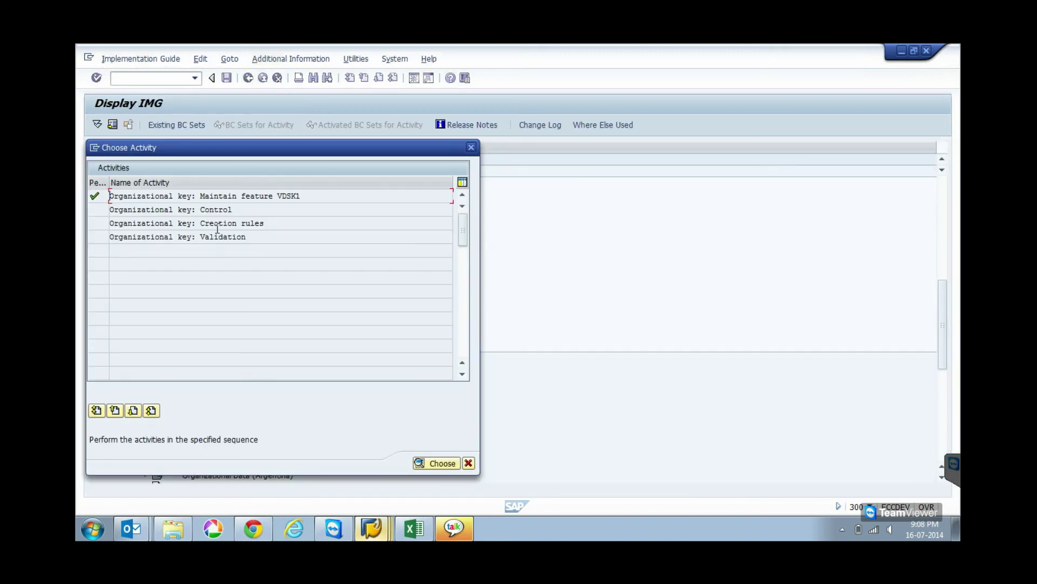
Examine the default/validation options and creation rules in the Organizational key: Control table
double_click(204, 211)
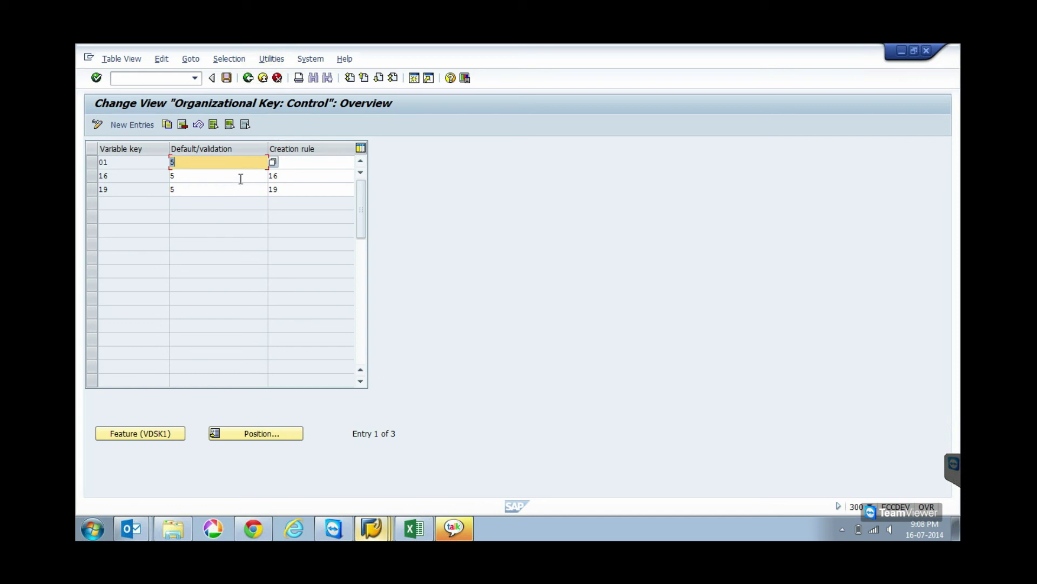
left_click(273, 162)
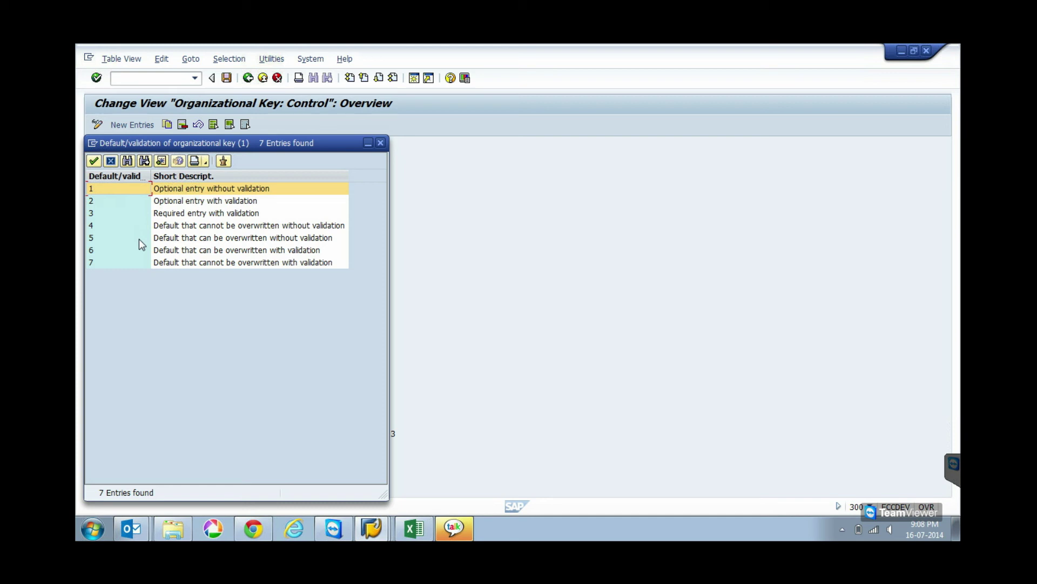
left_click(380, 144)
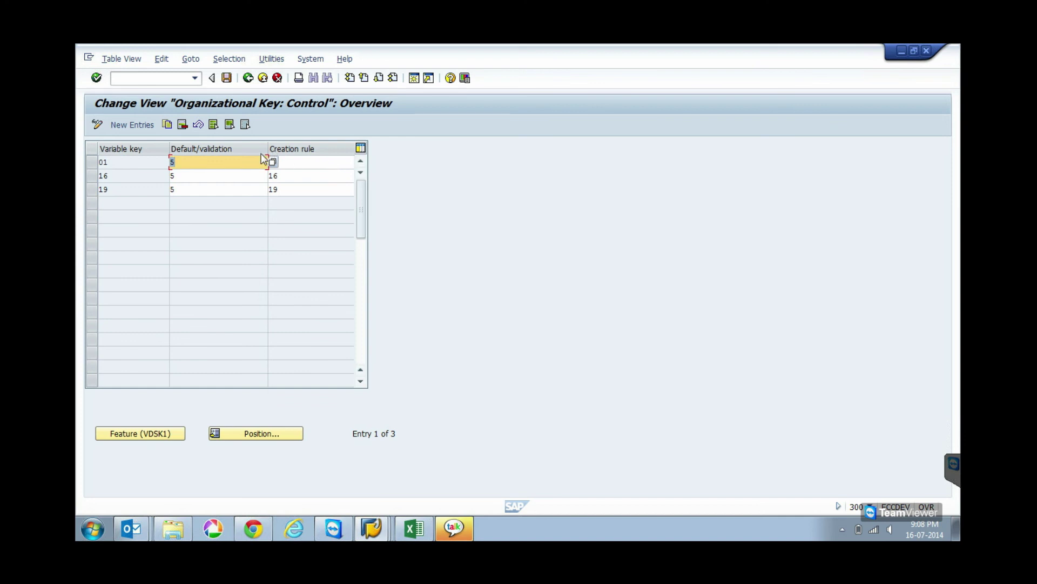
left_click_drag(267, 148, 206, 145)
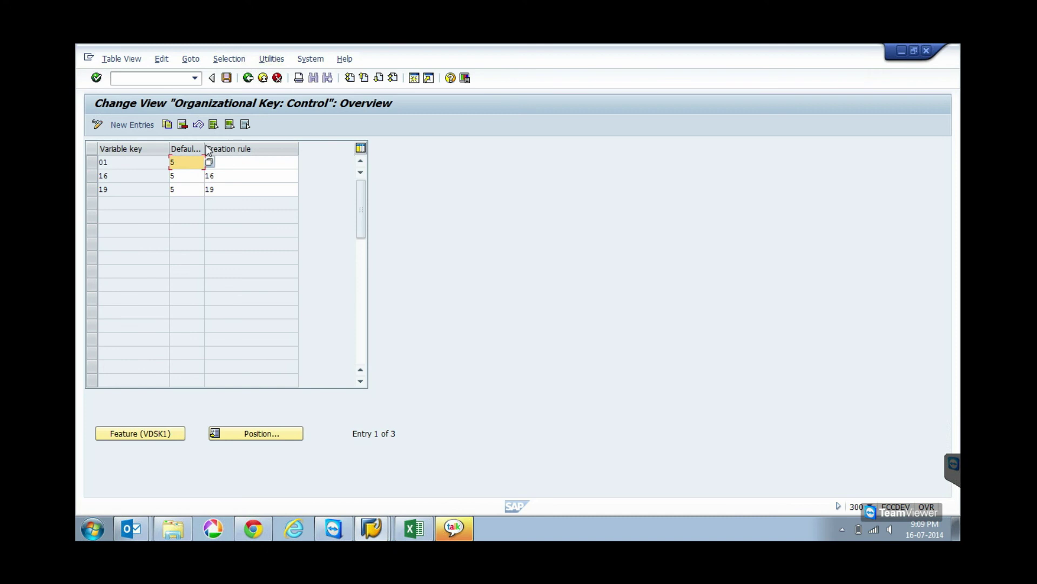
left_click(260, 159)
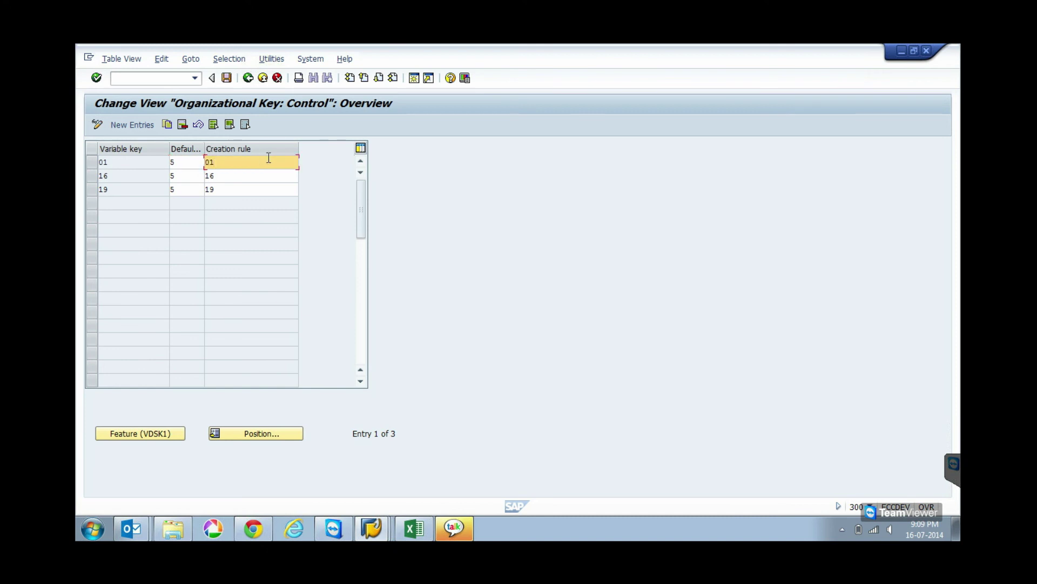
left_click(249, 79)
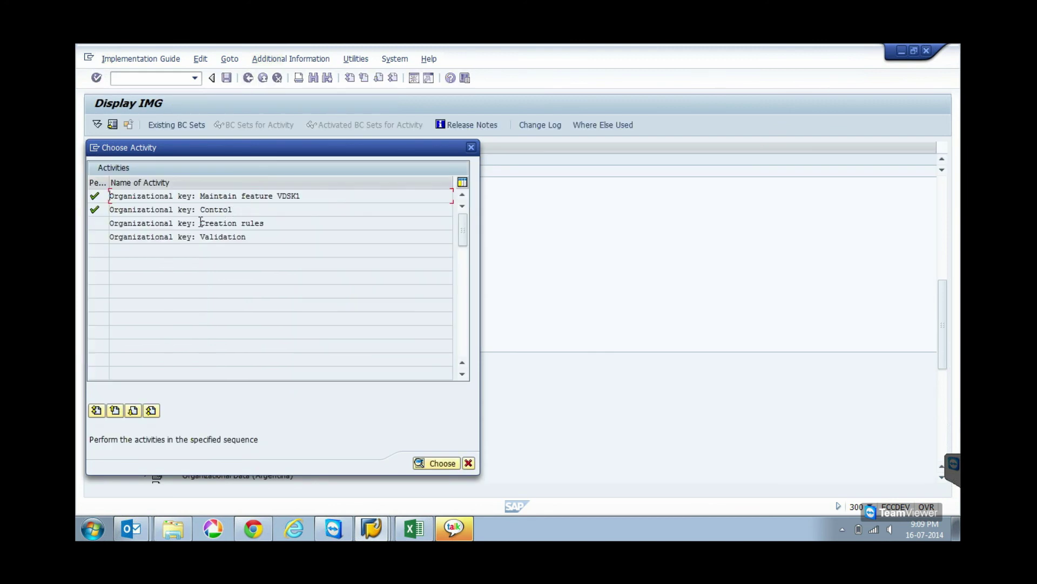
In the Organizational key: Creation rules table, set rule 01 sequence 01 to field P0001-ABKRS with length 2
double_click(198, 222)
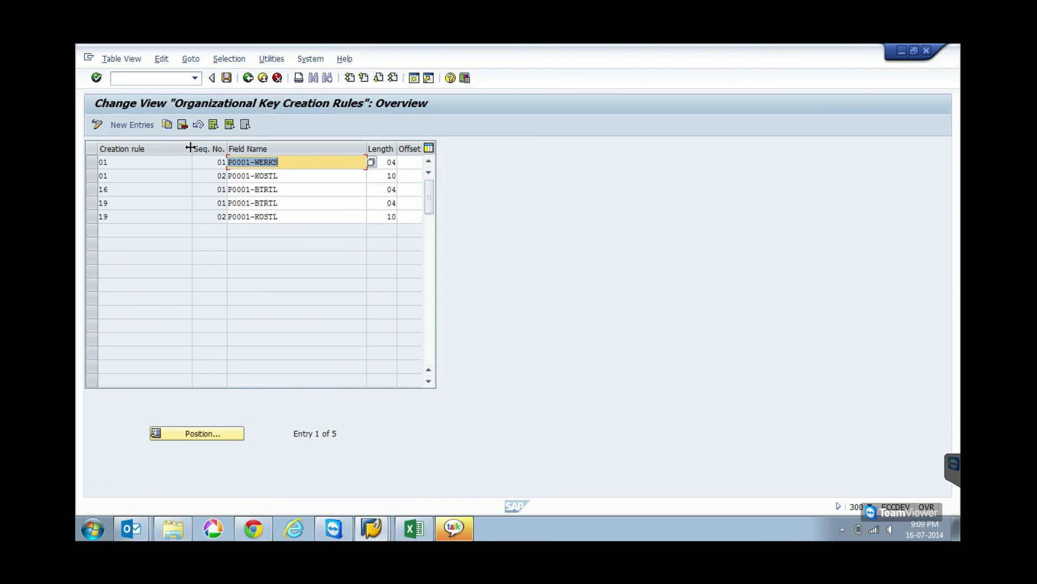
left_click(163, 146)
left_click_drag(190, 148, 147, 148)
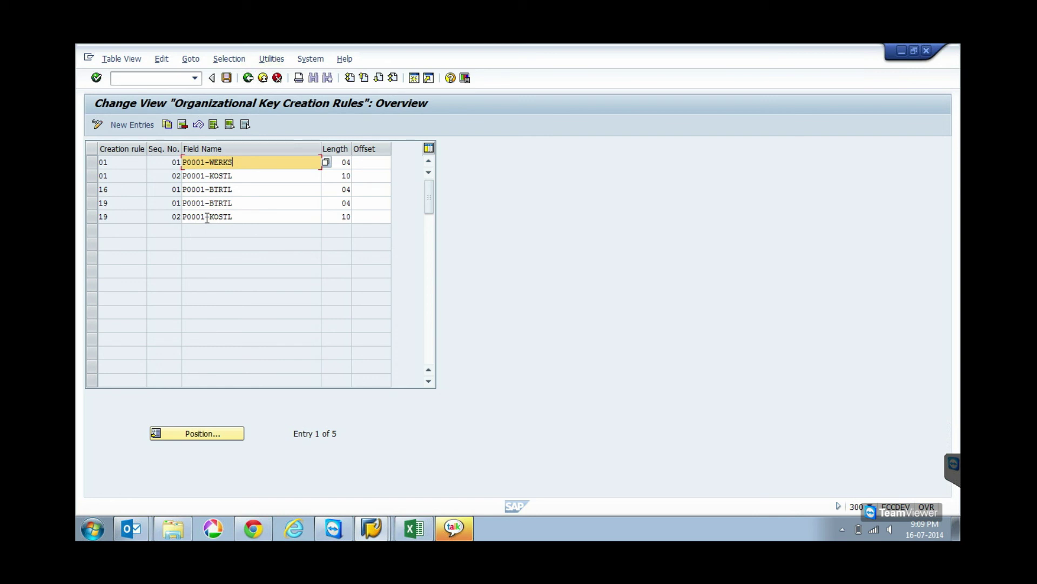
key("BackSpace")
key("BackSpace")
key("BackSpace")
key("BackSpace")
type("ABKRS")
key("Tab")
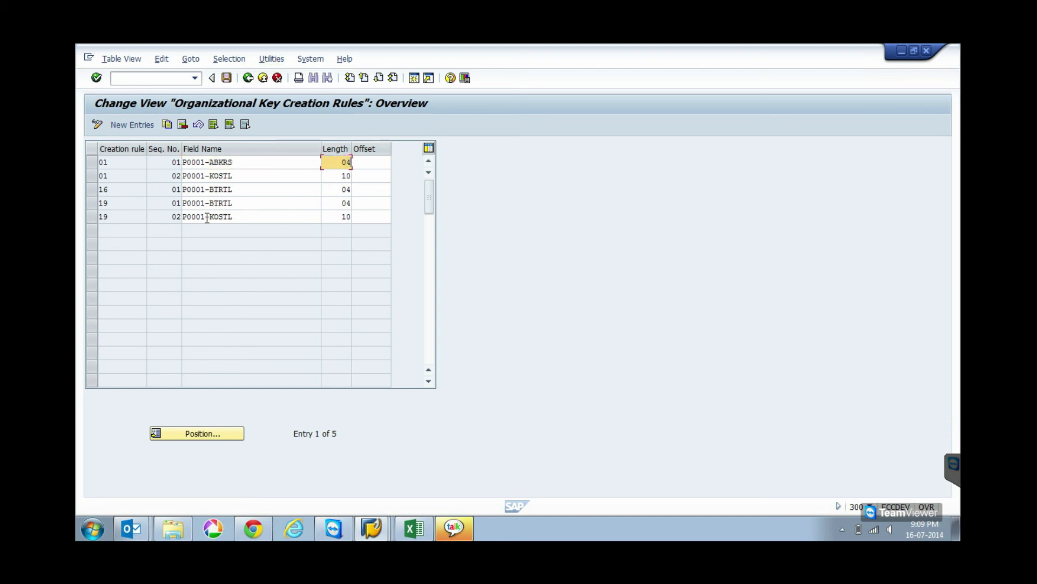
type("2")
Delete the P0001-KOSTL entry, sequence 02, of creation rule 01
left_click(234, 175)
left_click_drag(234, 175, 215, 174)
left_click(216, 173)
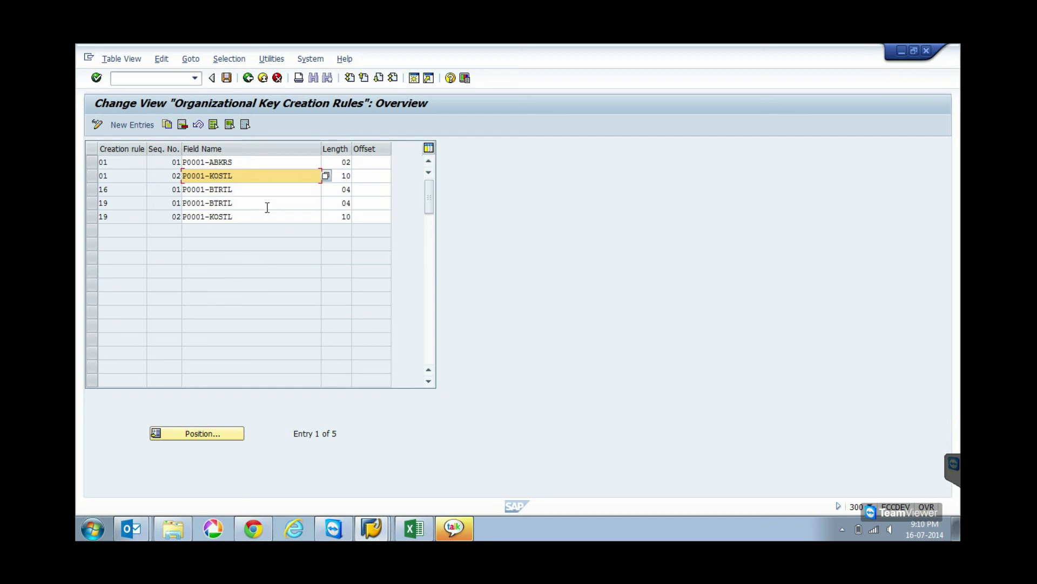
left_click(93, 174)
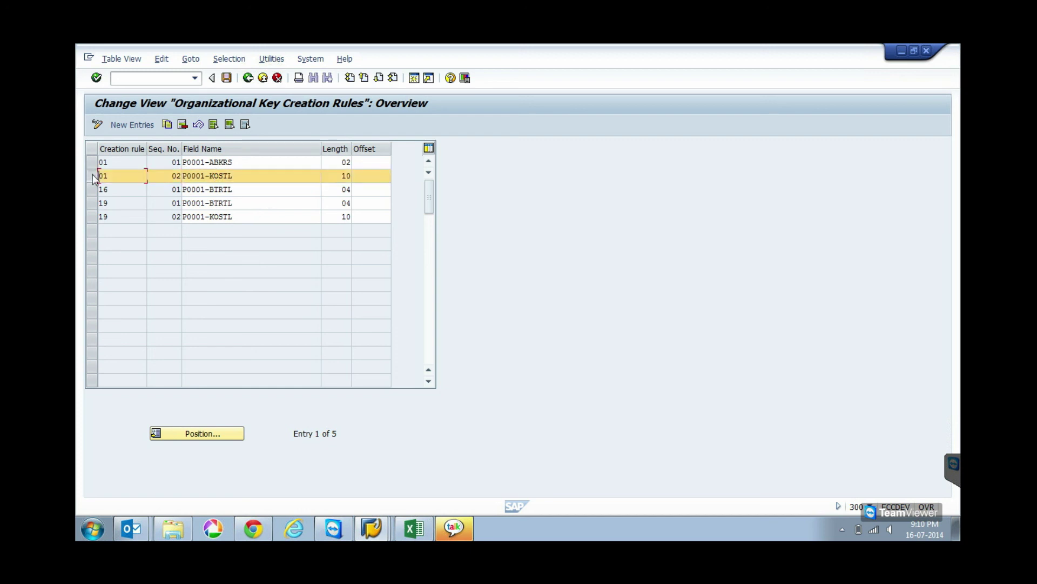
left_click(183, 126)
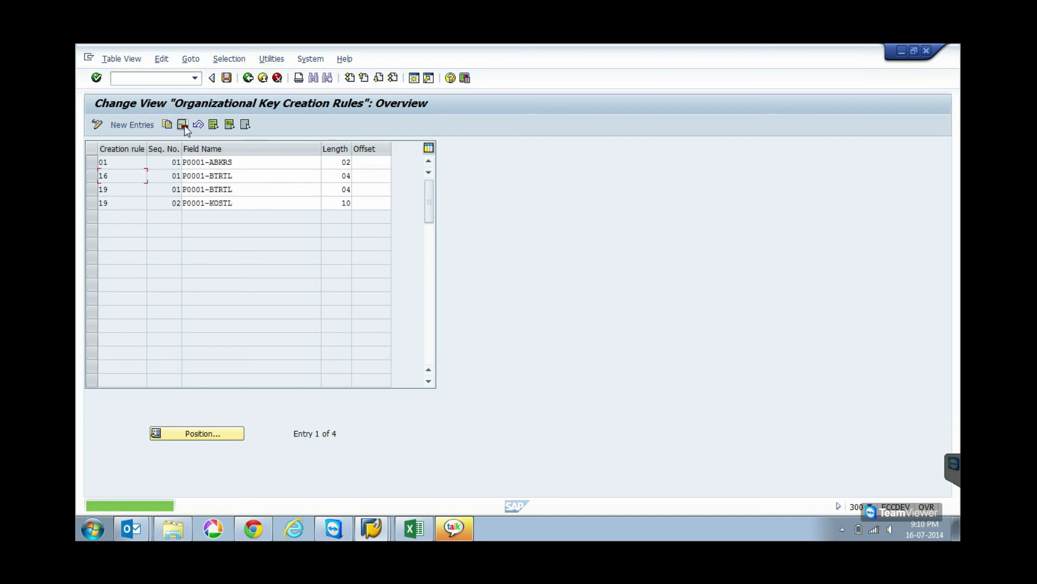
Save the creation rules under the customizing request HCM_Payroll Data_16.07.2014 and return to the organizational key activities
left_click(226, 79)
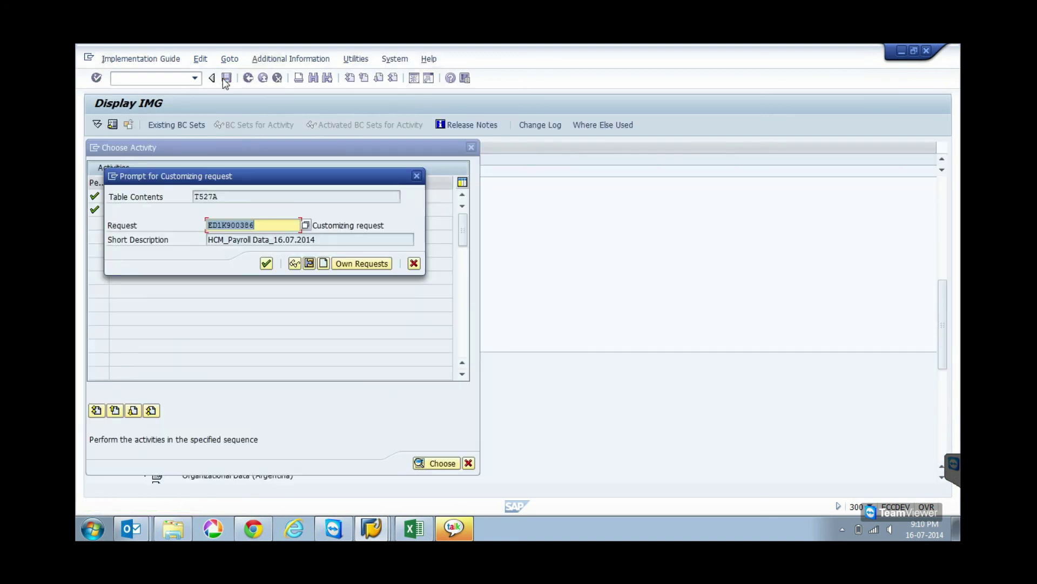
left_click(265, 263)
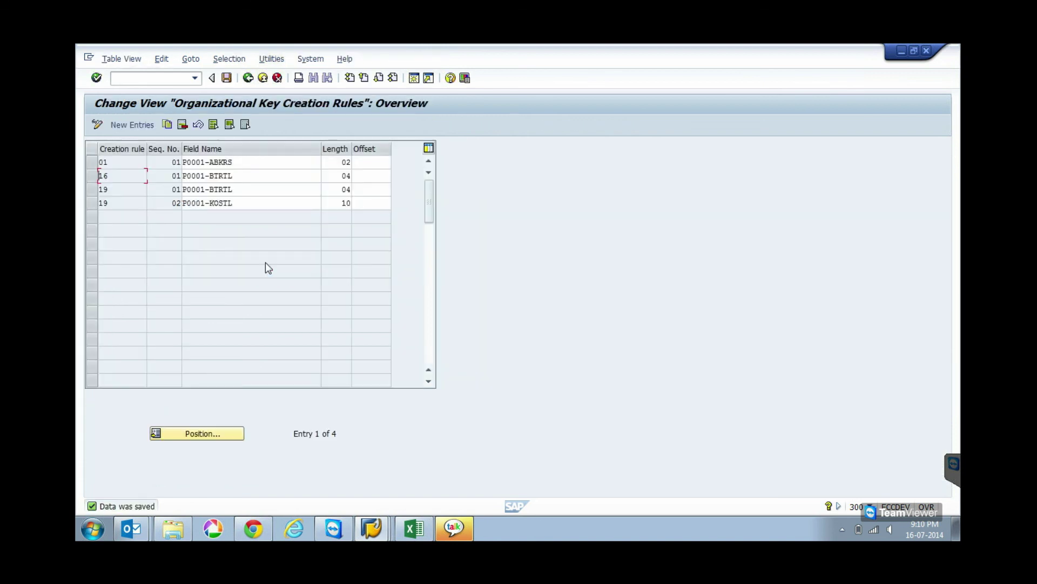
left_click(248, 77)
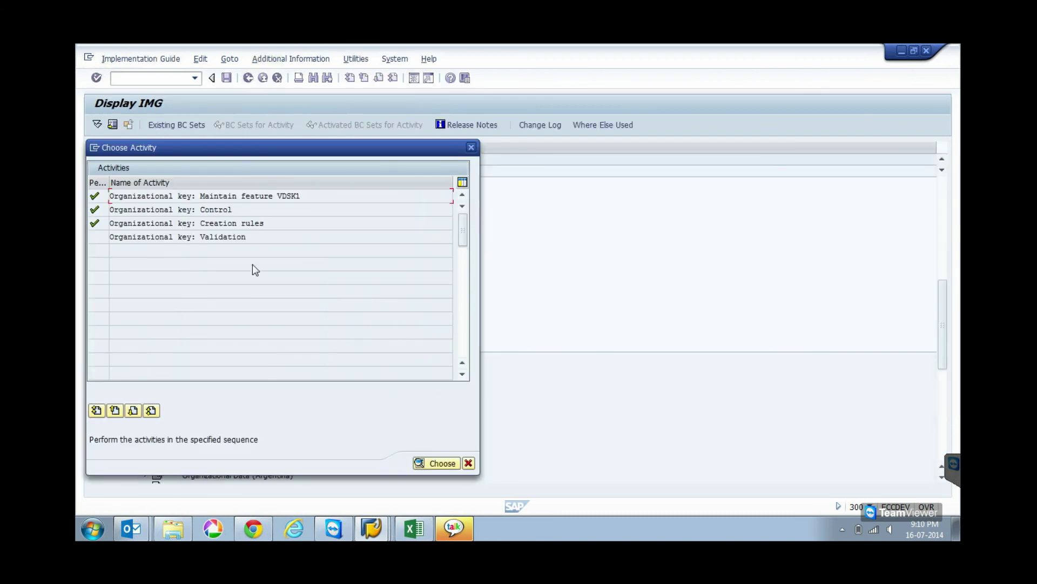
View the Organizational key: Validation table, and leave the organizational key activities
double_click(200, 238)
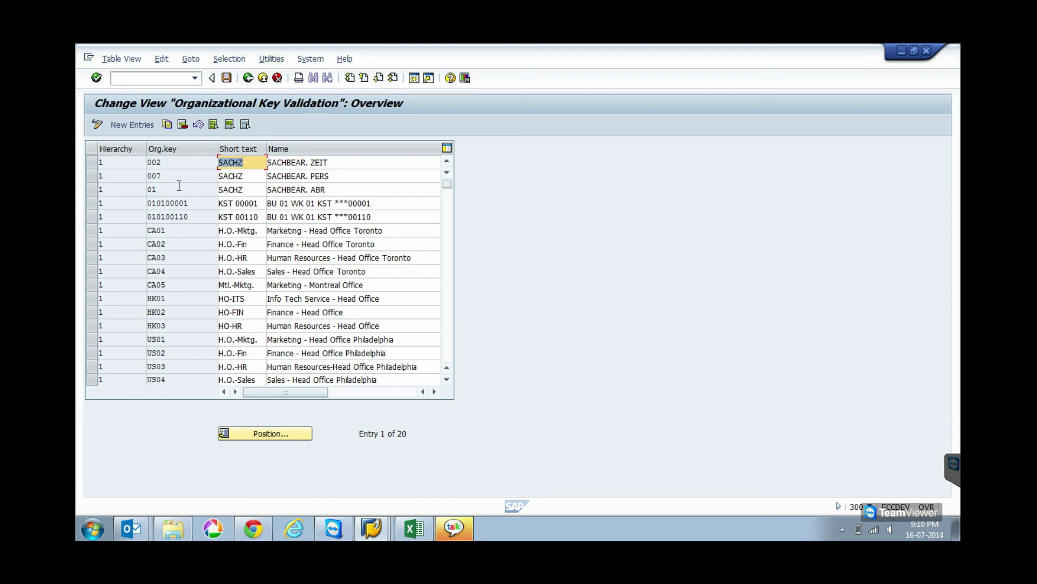
left_click(248, 78)
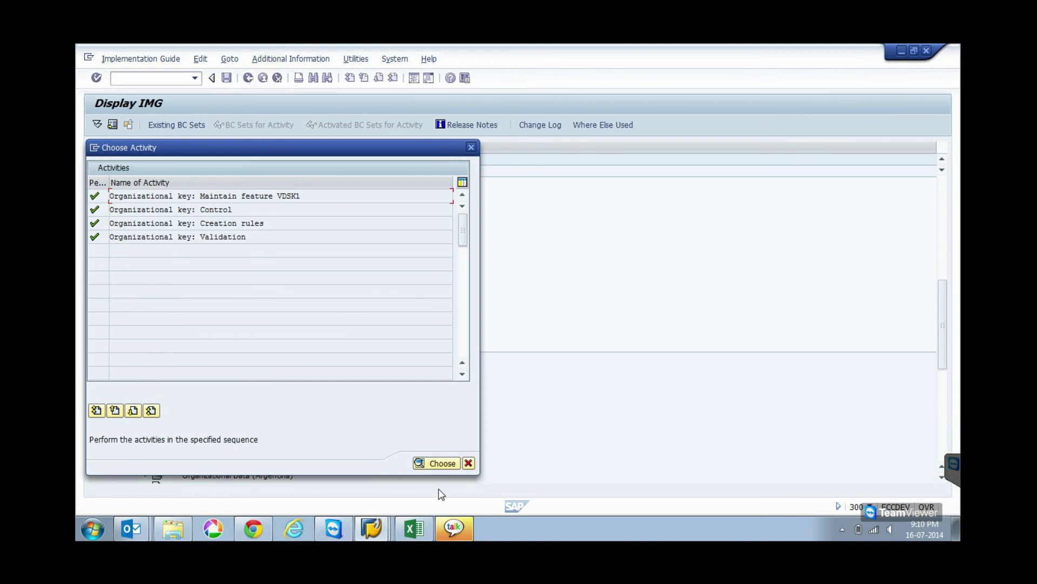
left_click(469, 469)
left_click(468, 463)
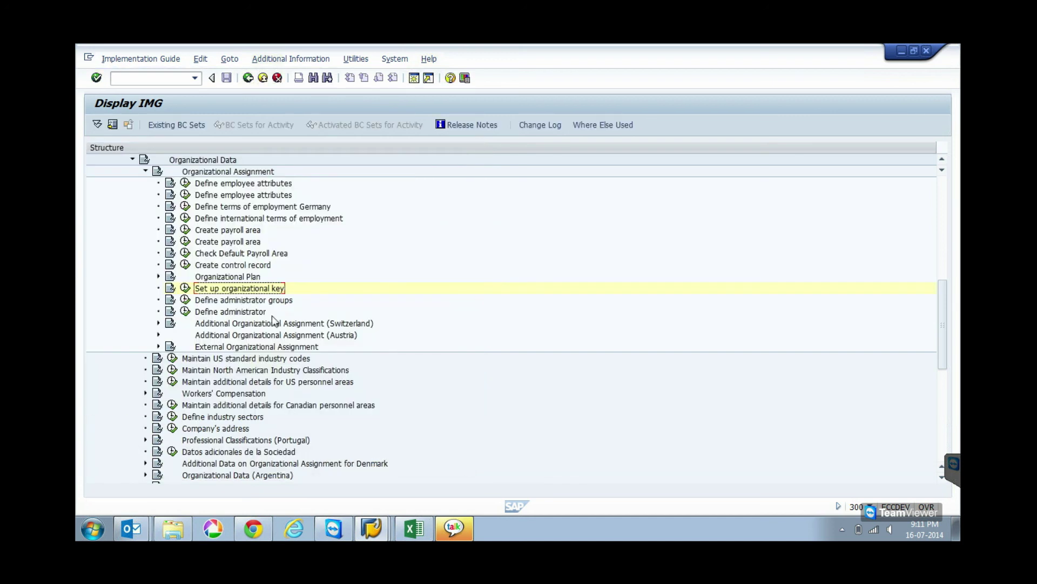
Open feature PINCH from Define administrator groups and view the personnel areas under Master Data and Time Data
left_click(185, 300)
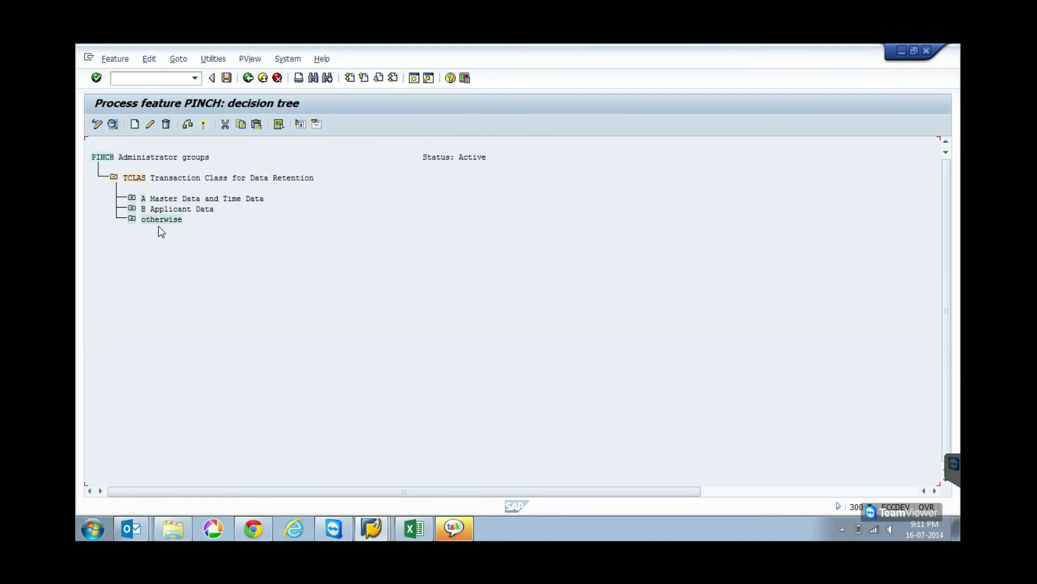
left_click(132, 198)
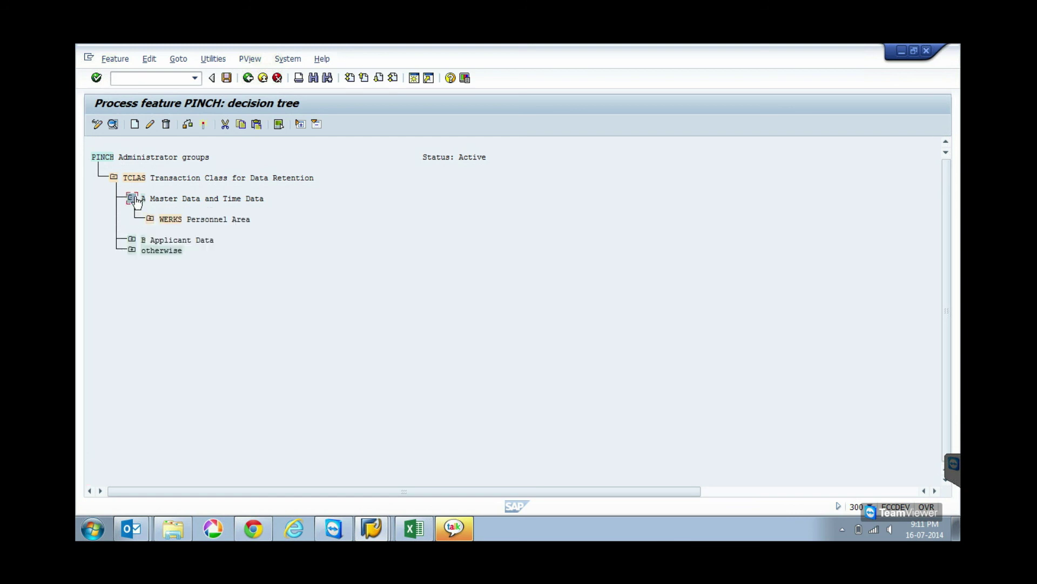
left_click(150, 218)
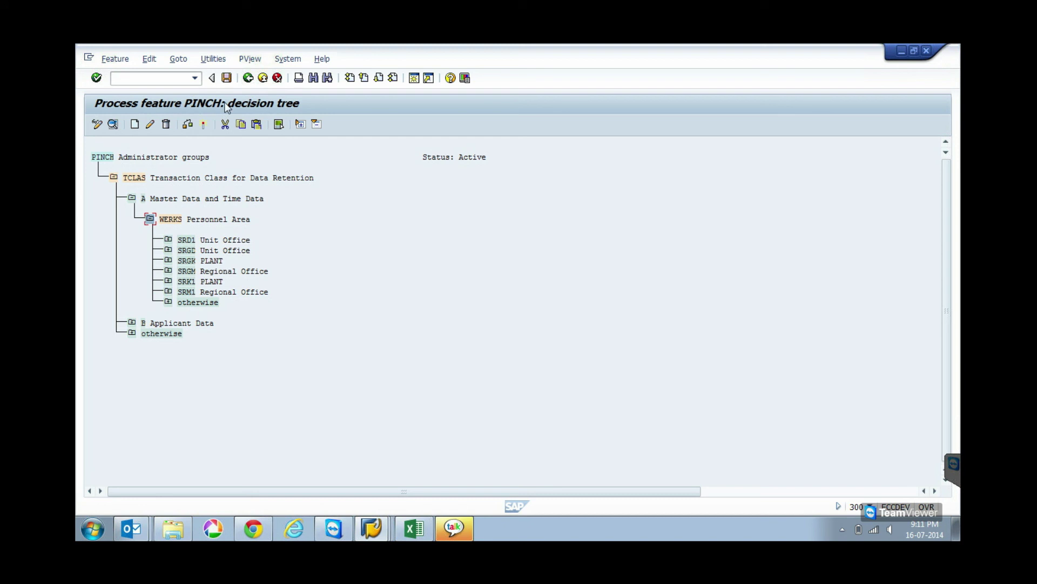
left_click(248, 77)
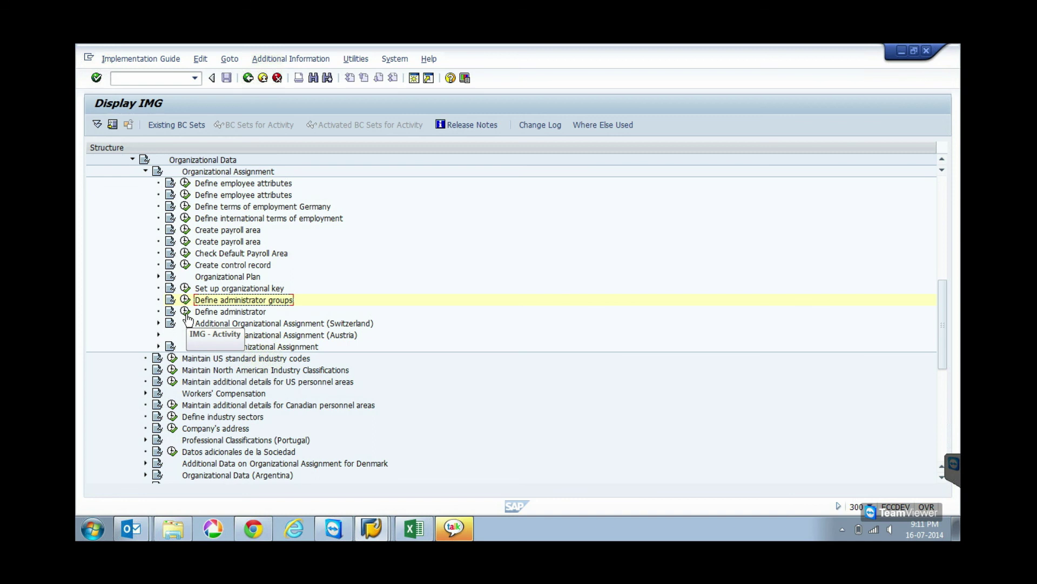
View the administrators table from Define administrator, and look over the remaining Organizational Data activities
left_click(186, 315)
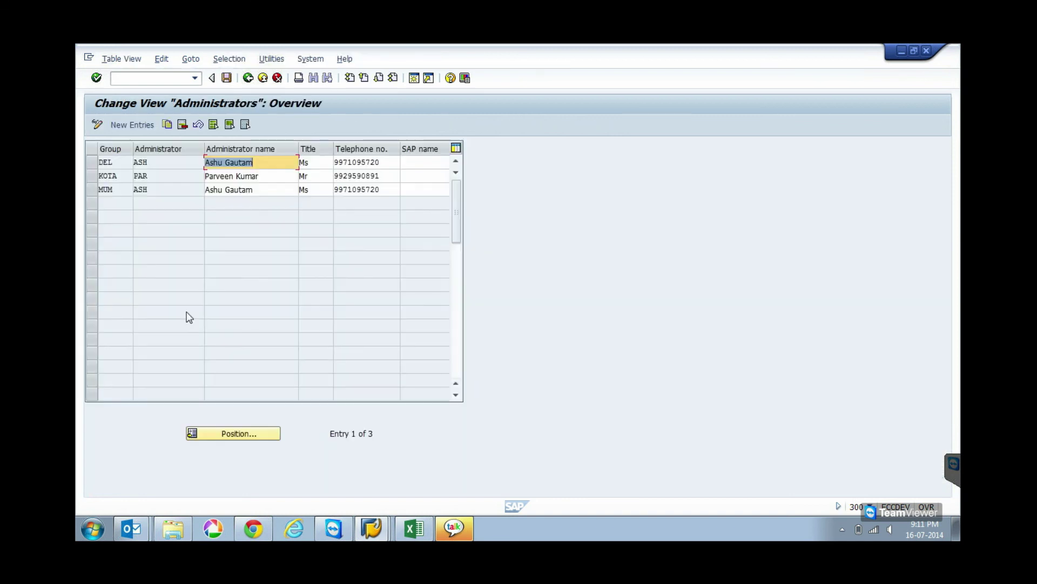
left_click(248, 78)
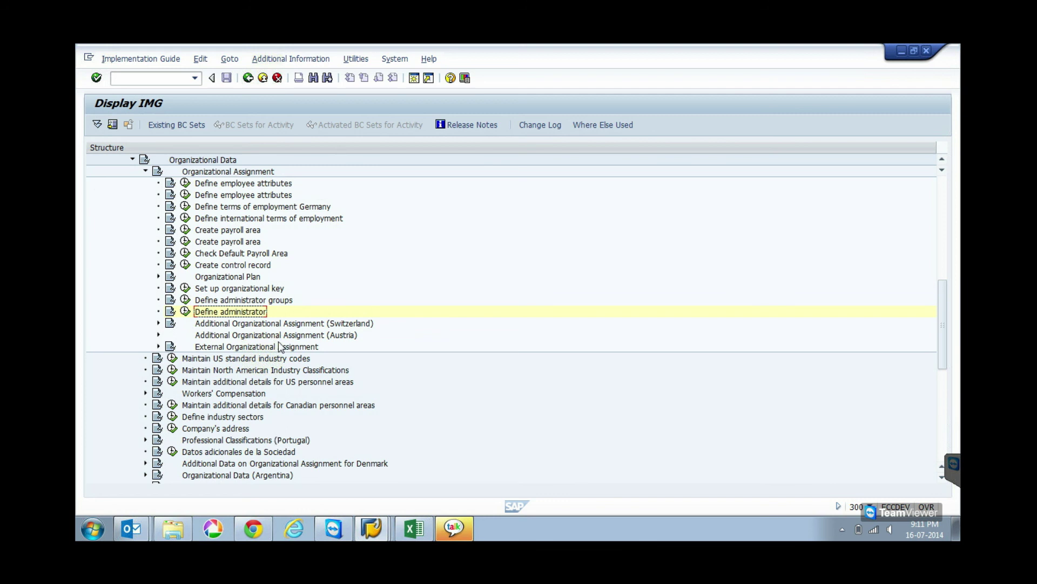
scroll(280, 346, "down", 3)
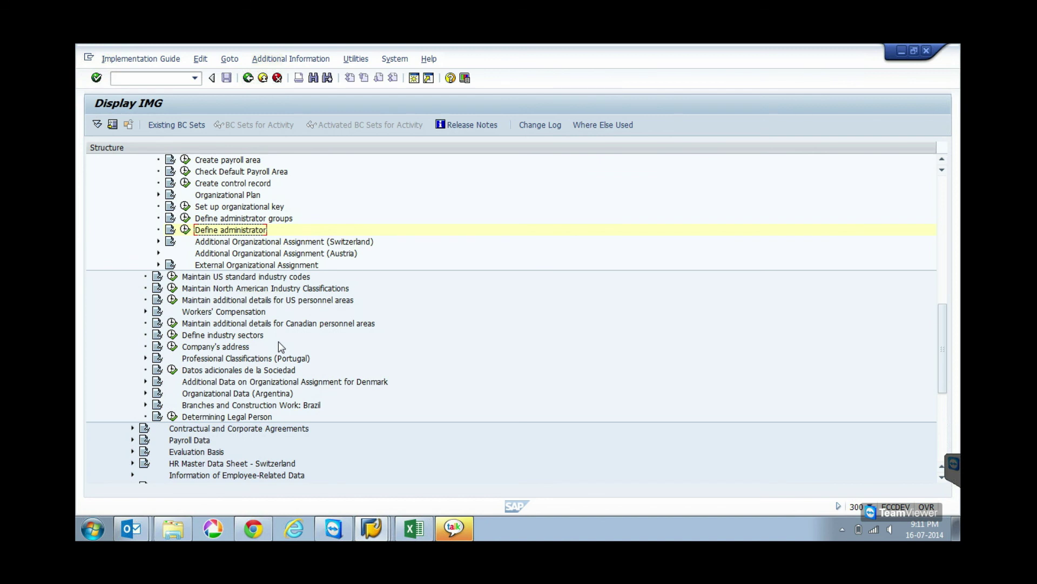
scroll(277, 342, "up", 3)
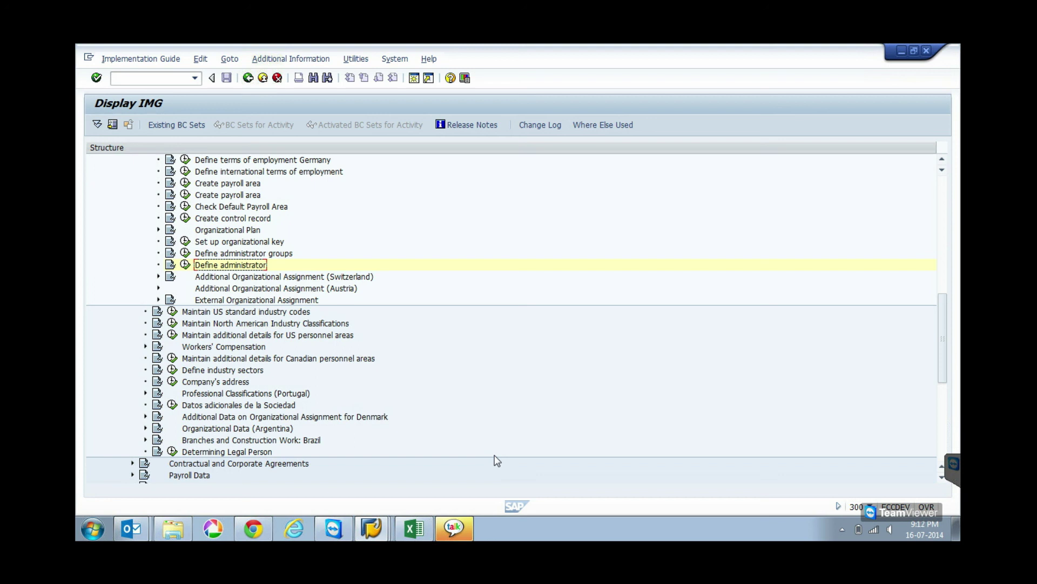
Close the open Talk chat window
mouse_move(445, 531)
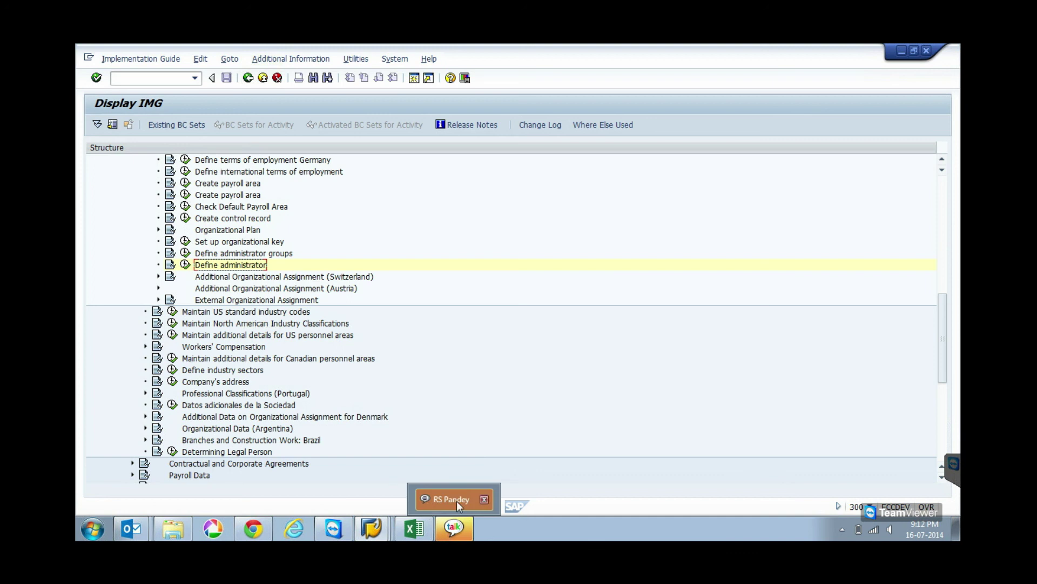
left_click(485, 499)
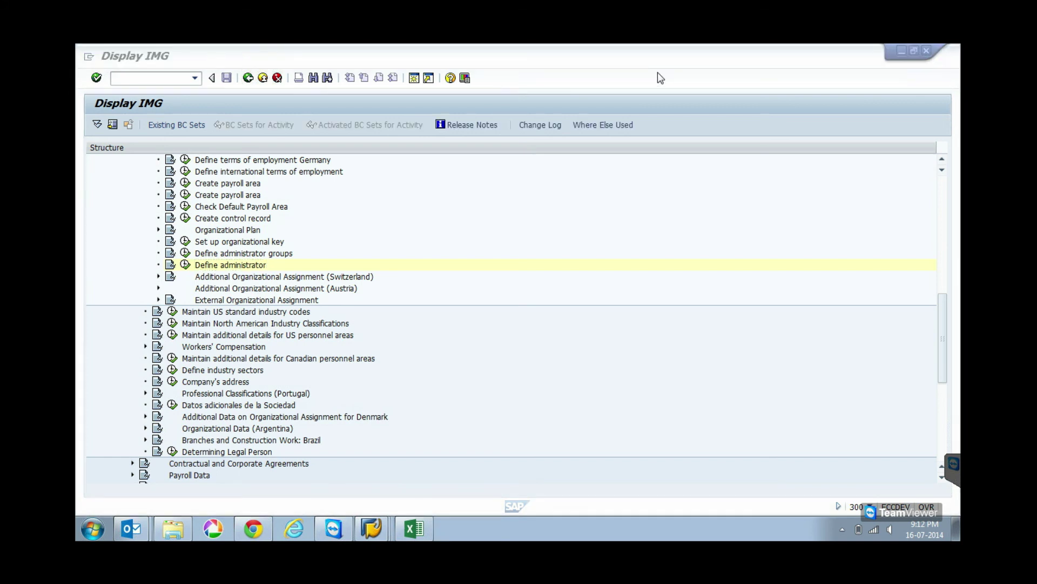